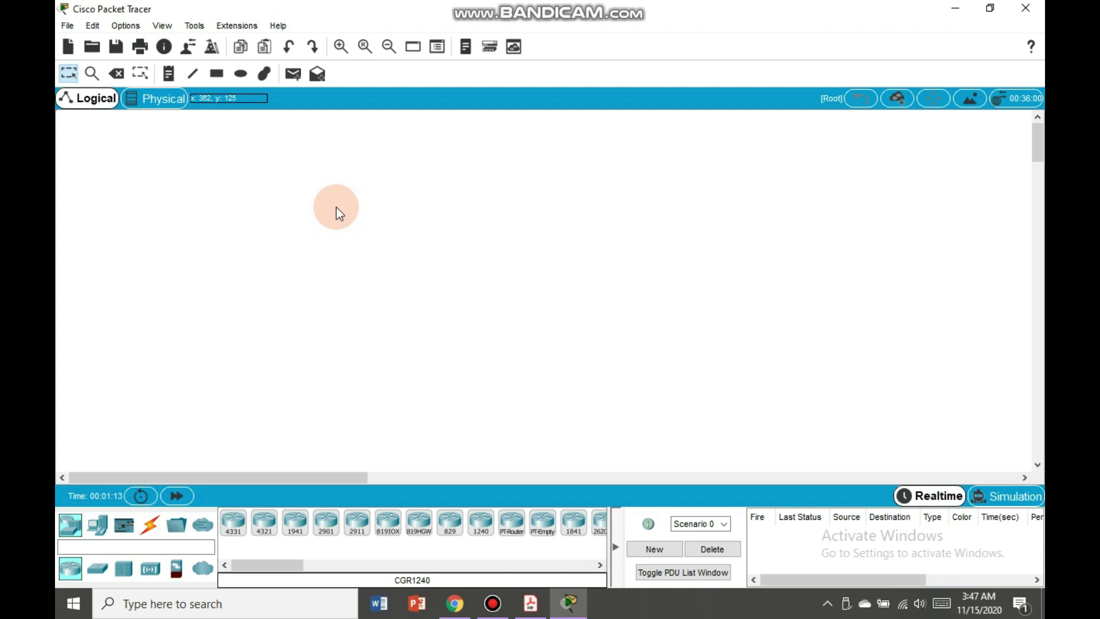
# Step: Add generic PCs to the workspace: PC0, PC1 and PC2 down the left, another on the right
pyautogui.click(95, 528)
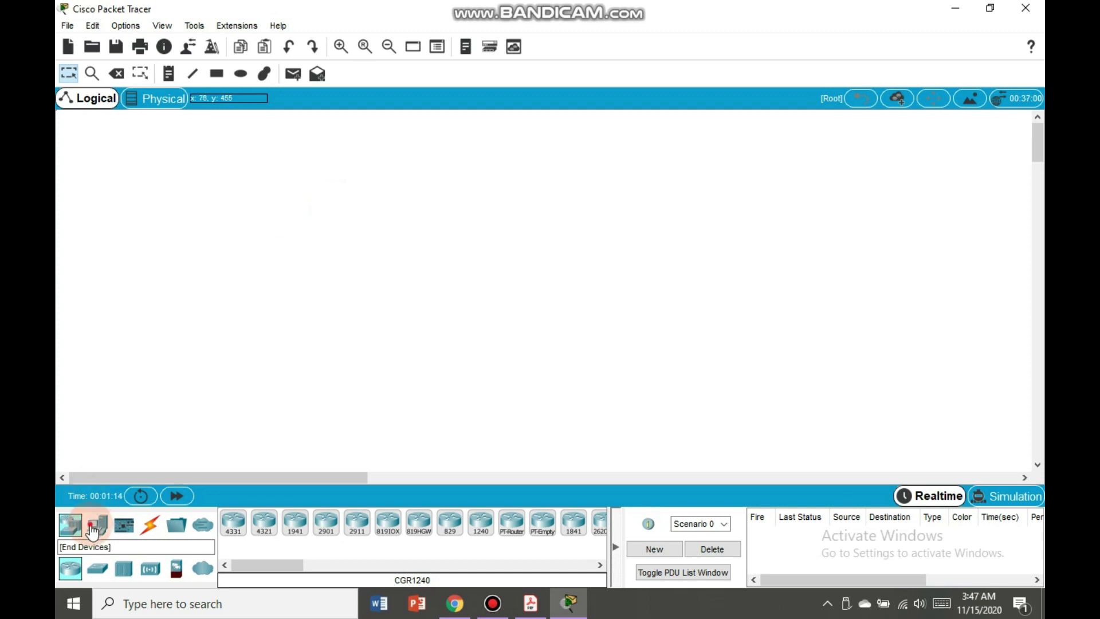
pyautogui.moveTo(93, 532); pyautogui.dragTo(169, 263)
pyautogui.click(187, 195)
pyautogui.click(94, 528)
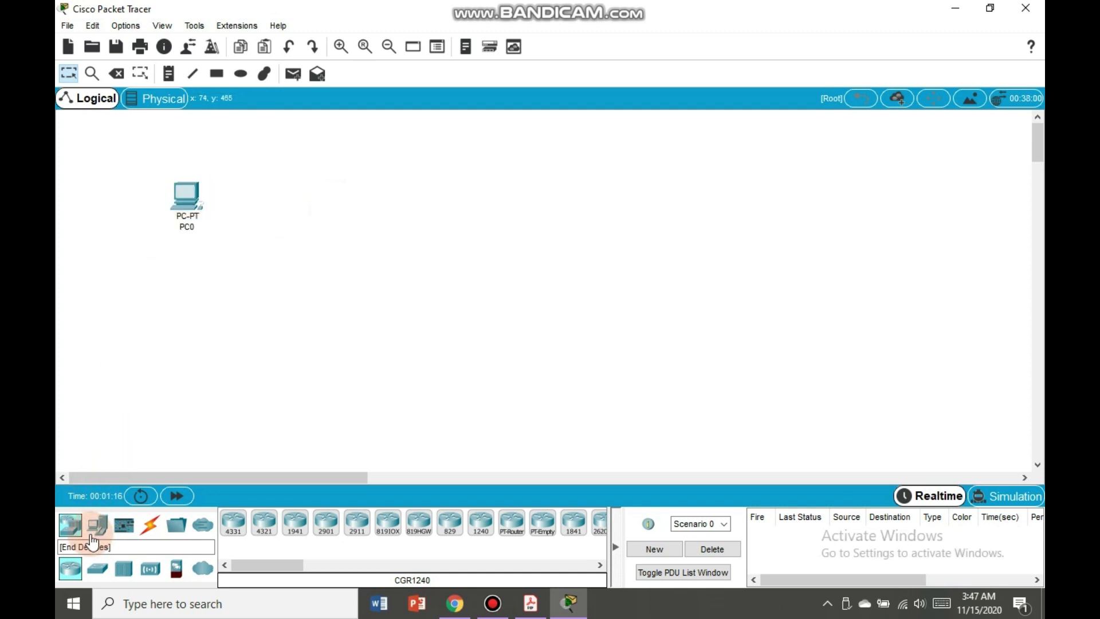
pyautogui.moveTo(94, 527); pyautogui.dragTo(205, 287)
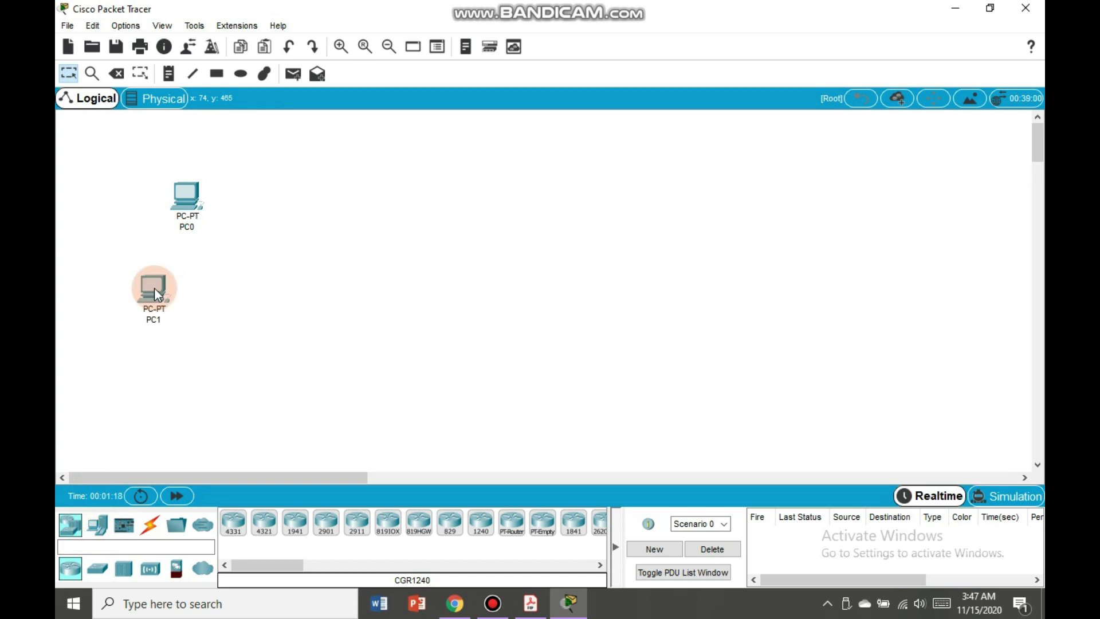
pyautogui.moveTo(95, 526); pyautogui.dragTo(183, 407)
pyautogui.moveTo(98, 525); pyautogui.dragTo(713, 272)
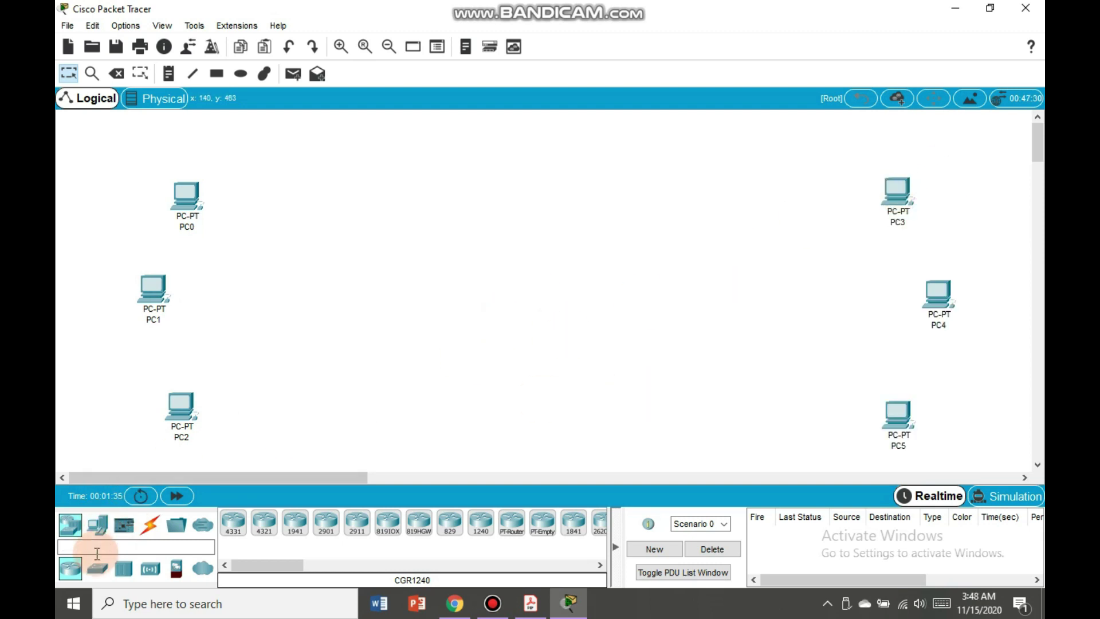
# Step: Add two generic switches, Switch0 beside the left PCs and a second switch on the right
pyautogui.click(98, 568)
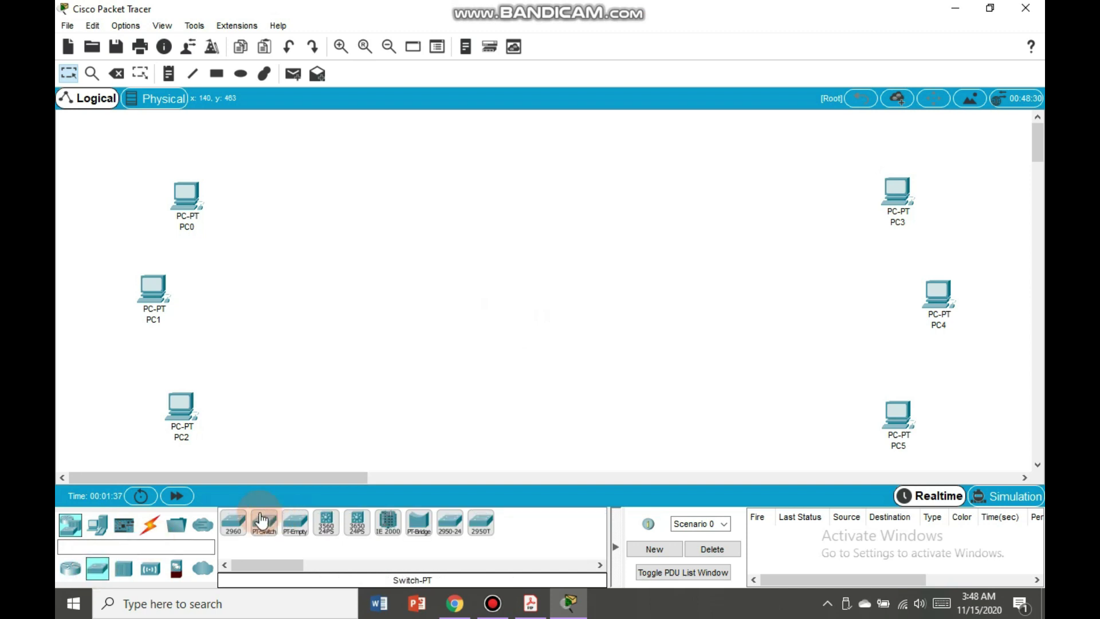
pyautogui.moveTo(261, 521)
pyautogui.mouseDown()
pyautogui.moveTo(258, 534)
pyautogui.moveTo(279, 401)
pyautogui.mouseUp()
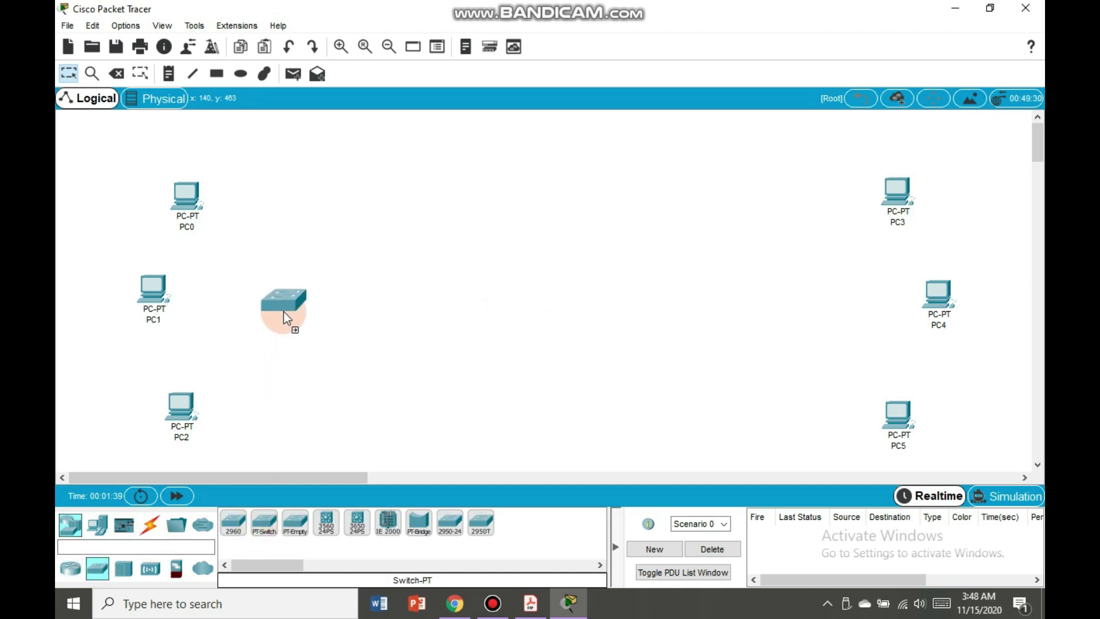
pyautogui.moveTo(284, 311); pyautogui.dragTo(284, 314)
pyautogui.moveTo(264, 521)
pyautogui.mouseDown()
pyautogui.moveTo(255, 535)
pyautogui.moveTo(507, 384)
pyautogui.moveTo(783, 314)
pyautogui.mouseUp()
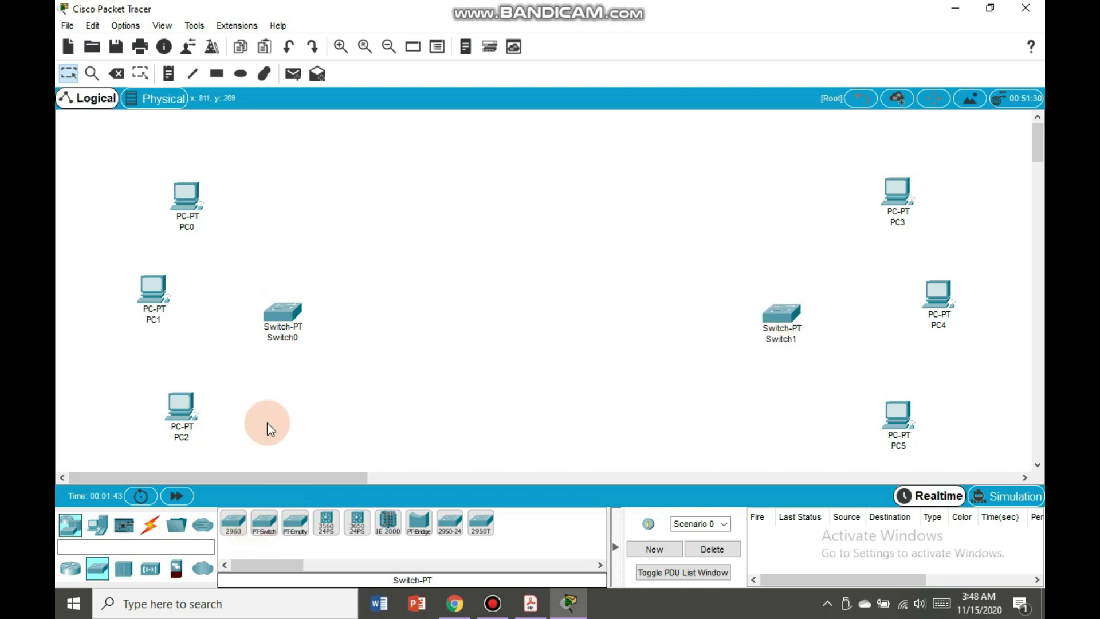
# Step: Add two generic routers, Router0 right of Switch0 and Router1 near the middle
pyautogui.click(66, 569)
pyautogui.moveTo(293, 526); pyautogui.dragTo(309, 542)
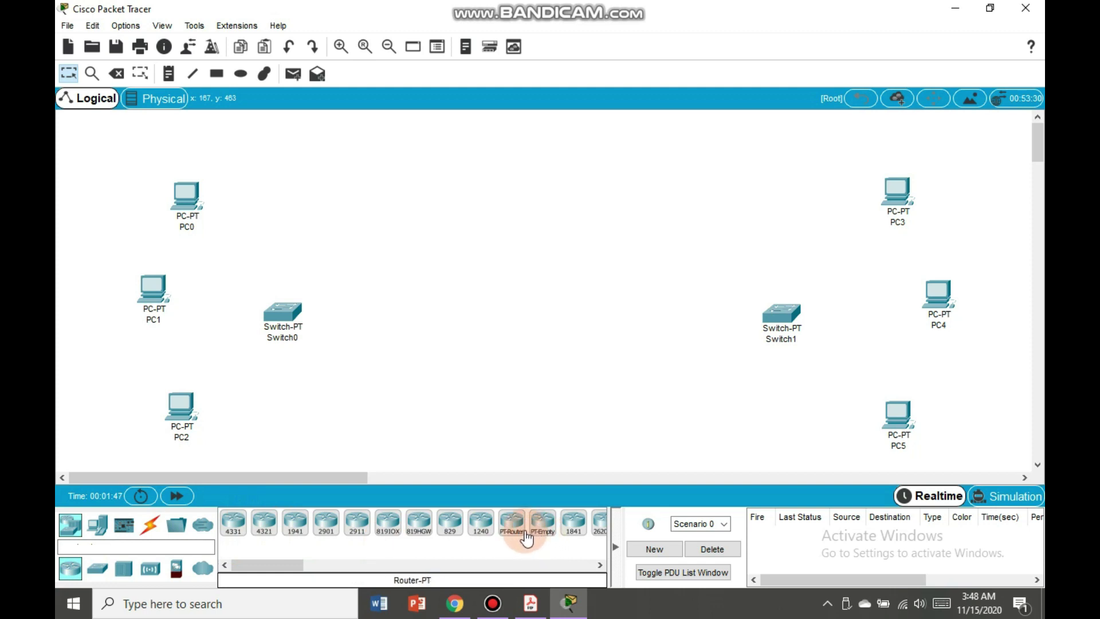
pyautogui.moveTo(507, 526); pyautogui.dragTo(438, 367)
pyautogui.moveTo(407, 303); pyautogui.dragTo(412, 321)
pyautogui.moveTo(509, 541)
pyautogui.mouseDown()
pyautogui.moveTo(589, 401)
pyautogui.moveTo(610, 336)
pyautogui.mouseUp()
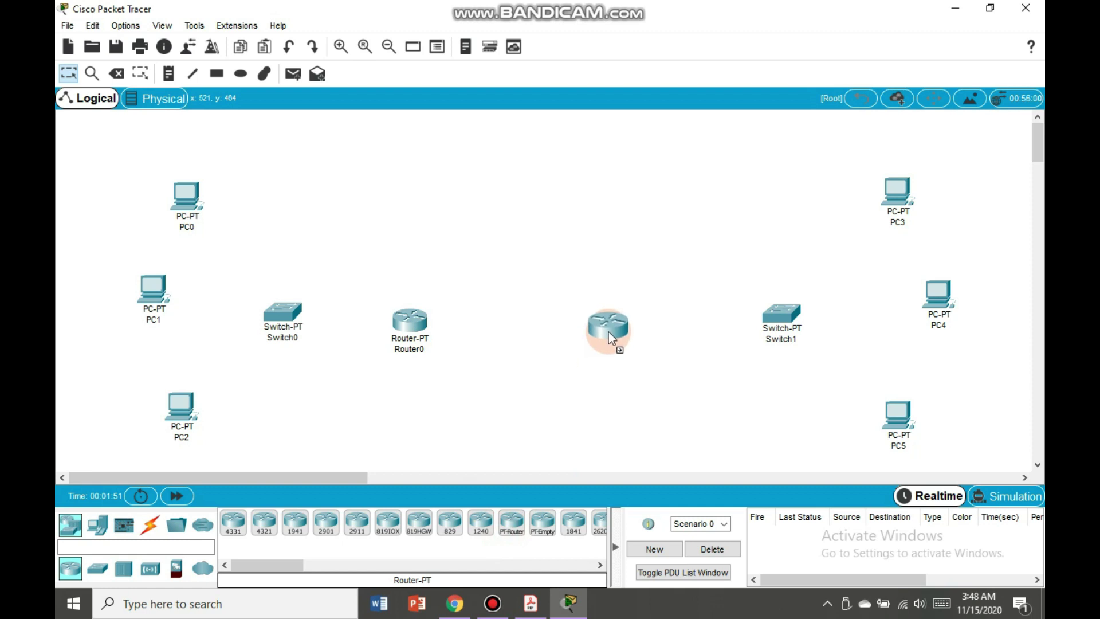
pyautogui.click(239, 149)
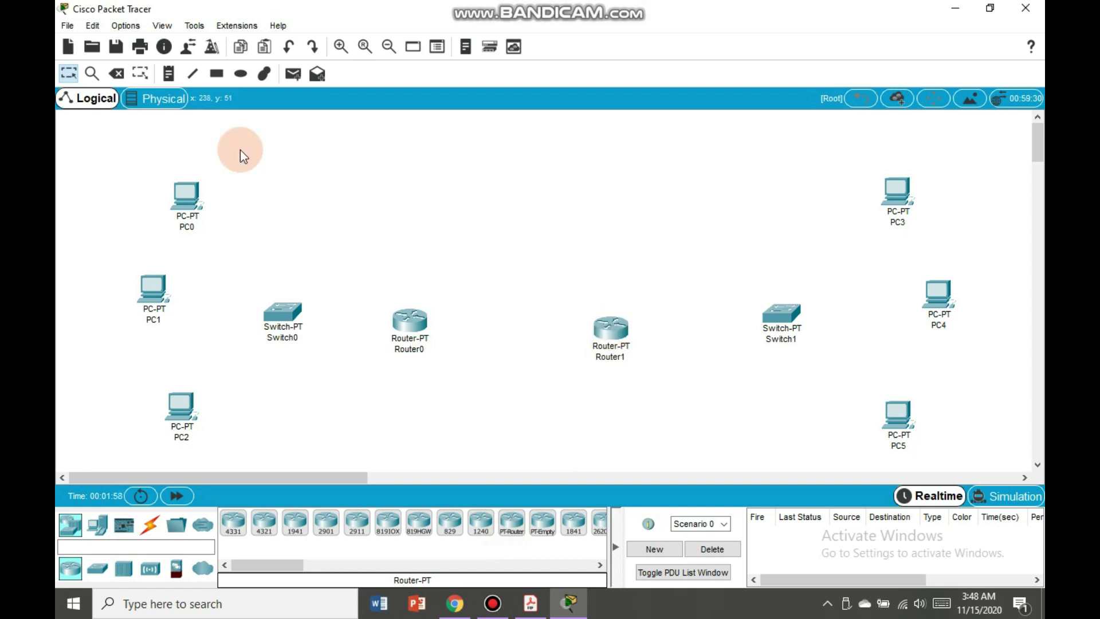
# Step: Cable PC0, PC1 and PC2 to Switch0 using the automatic connection type
pyautogui.click(149, 524)
pyautogui.click(233, 523)
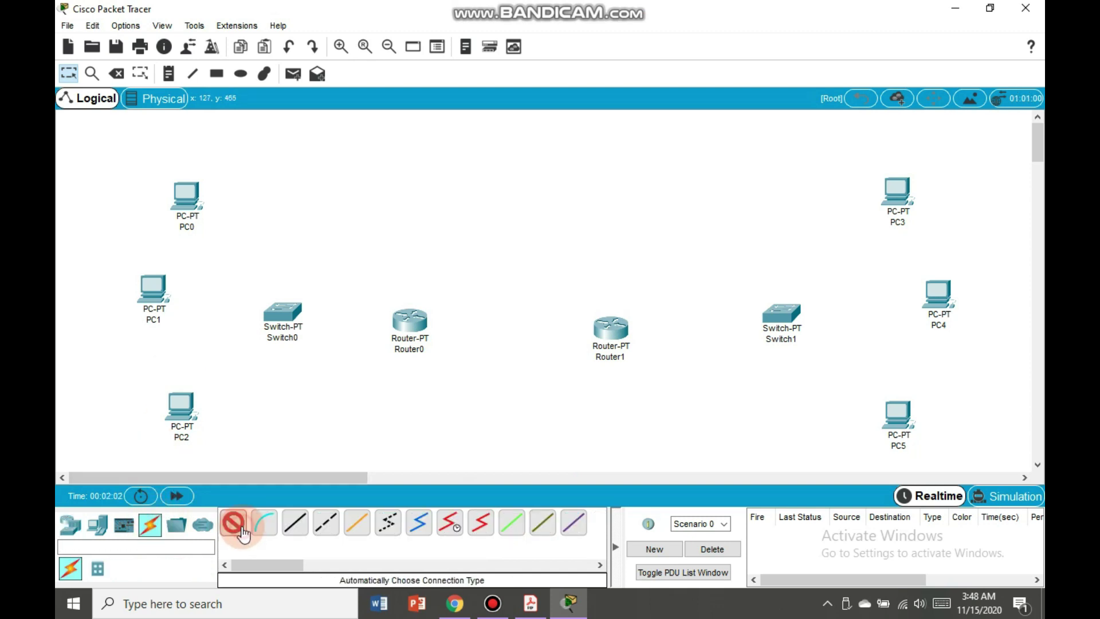
pyautogui.click(177, 190)
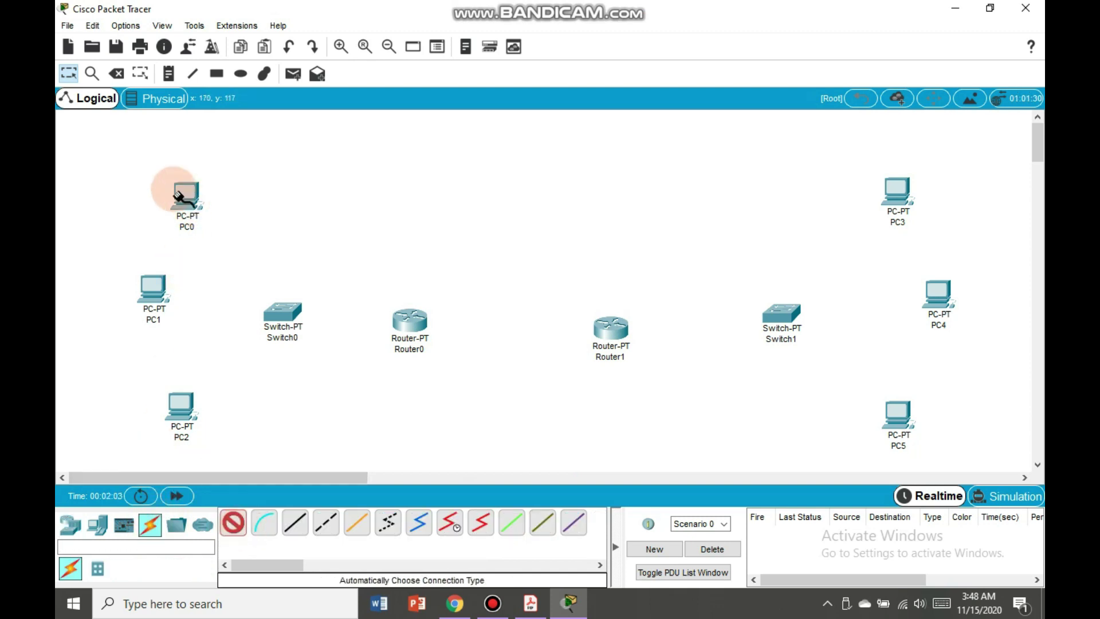
pyautogui.click(280, 308)
pyautogui.click(234, 522)
pyautogui.click(164, 281)
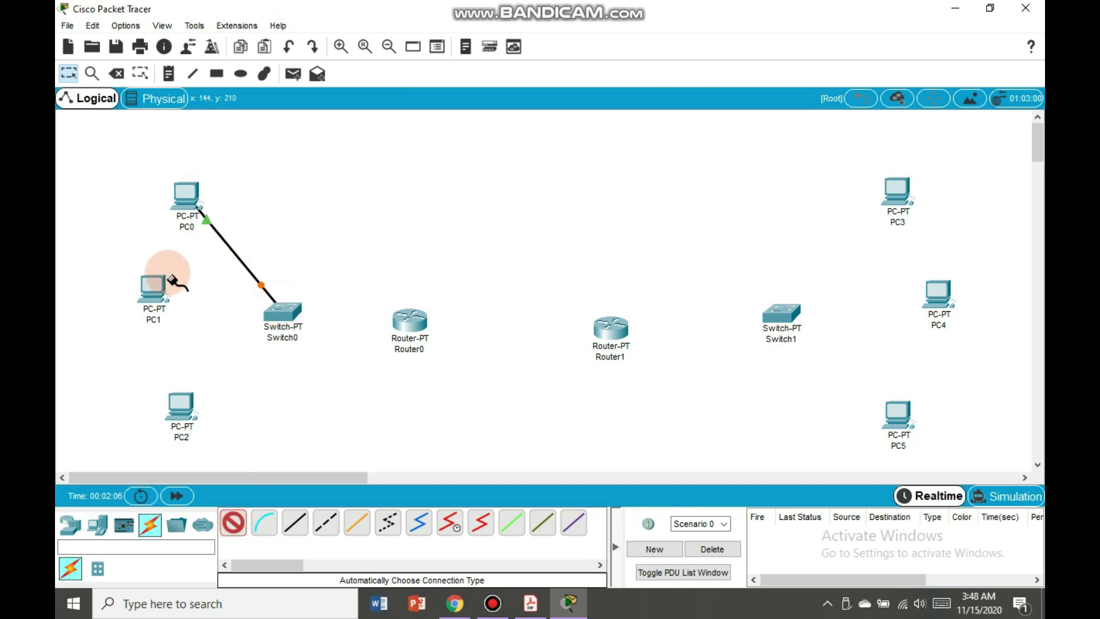
pyautogui.click(280, 312)
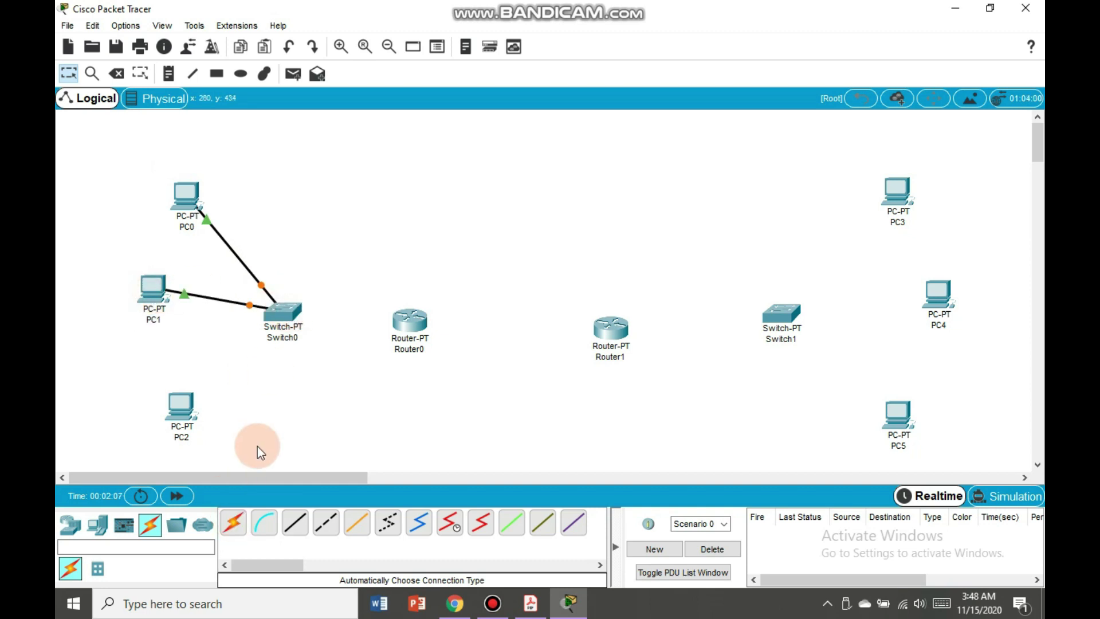
pyautogui.click(233, 523)
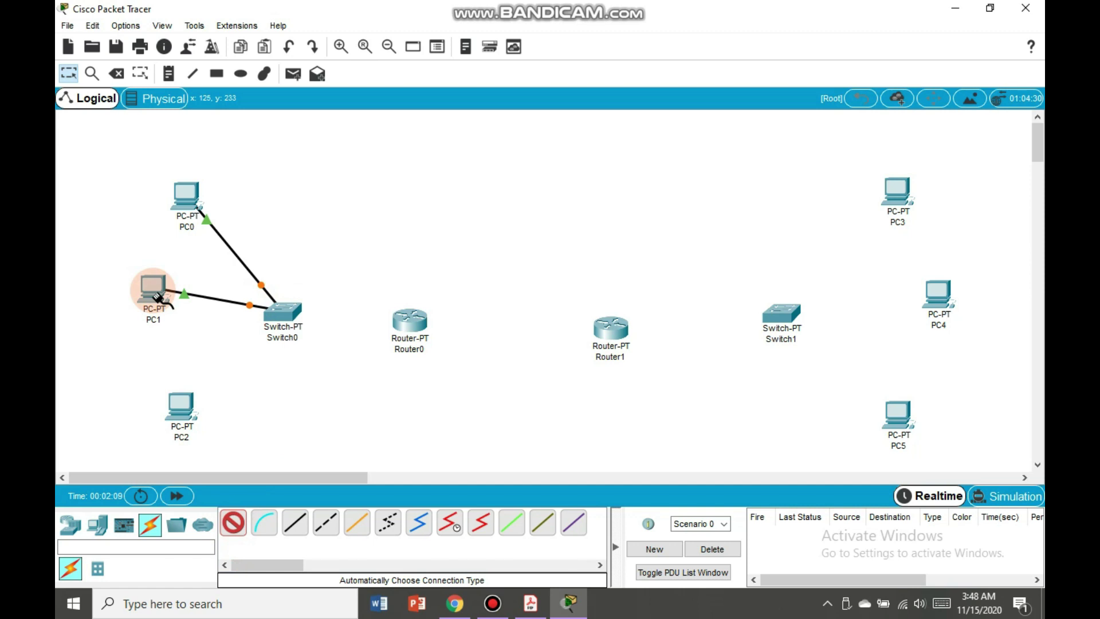
pyautogui.click(178, 401)
pyautogui.click(281, 321)
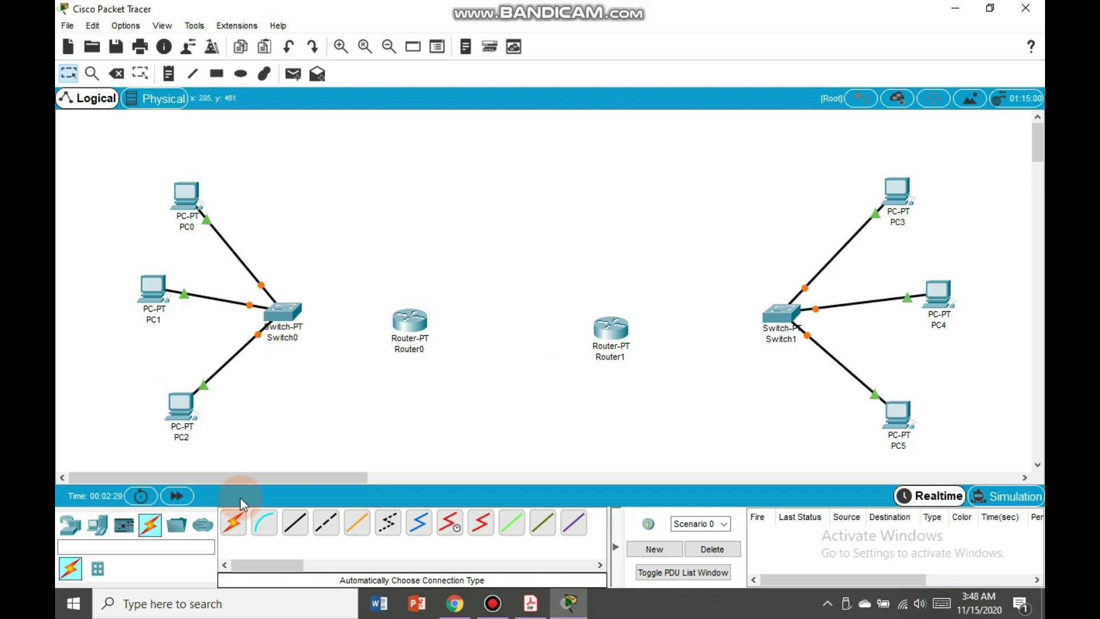
# Step: Cable Switch0 to Router0, Router0 to Router1 with a serial link, and Router1 to Switch1
pyautogui.click(234, 522)
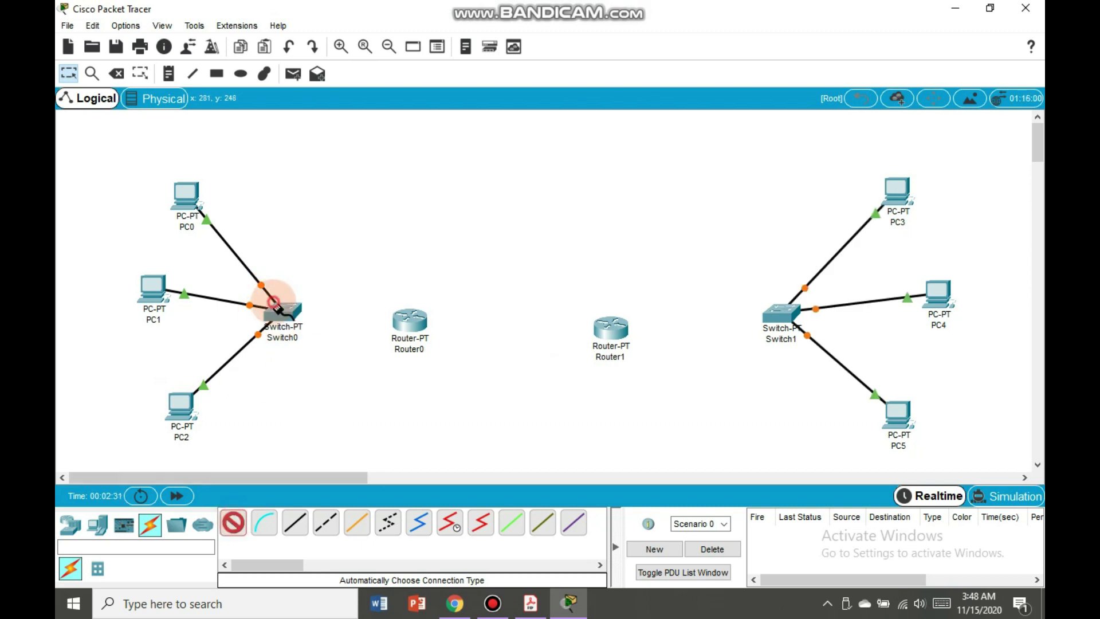
pyautogui.click(274, 302)
pyautogui.click(405, 323)
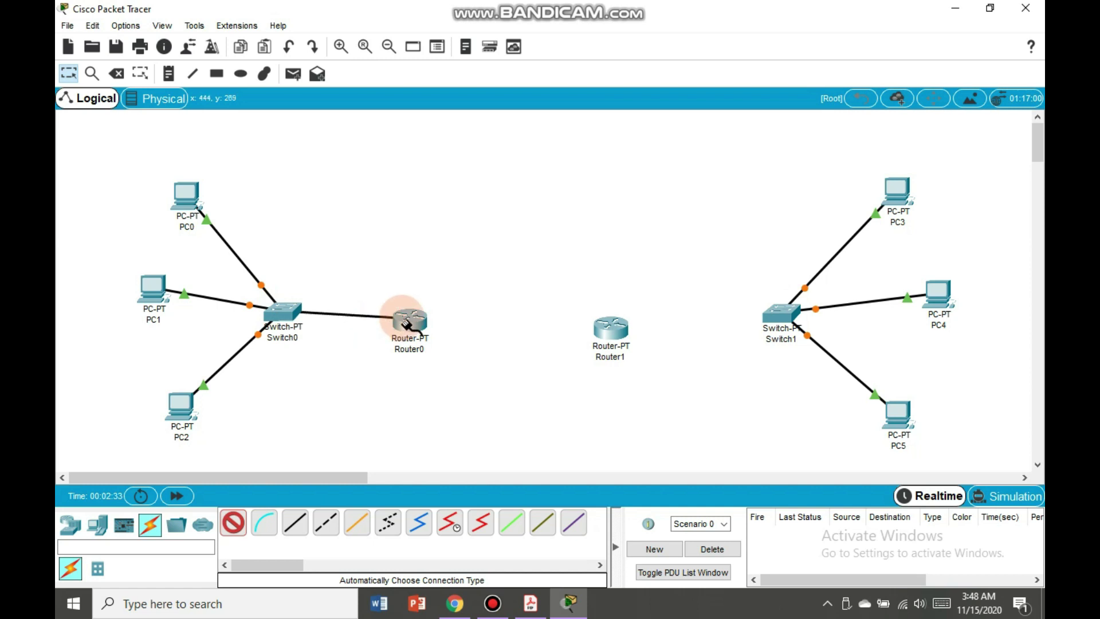
pyautogui.click(234, 522)
pyautogui.click(284, 471)
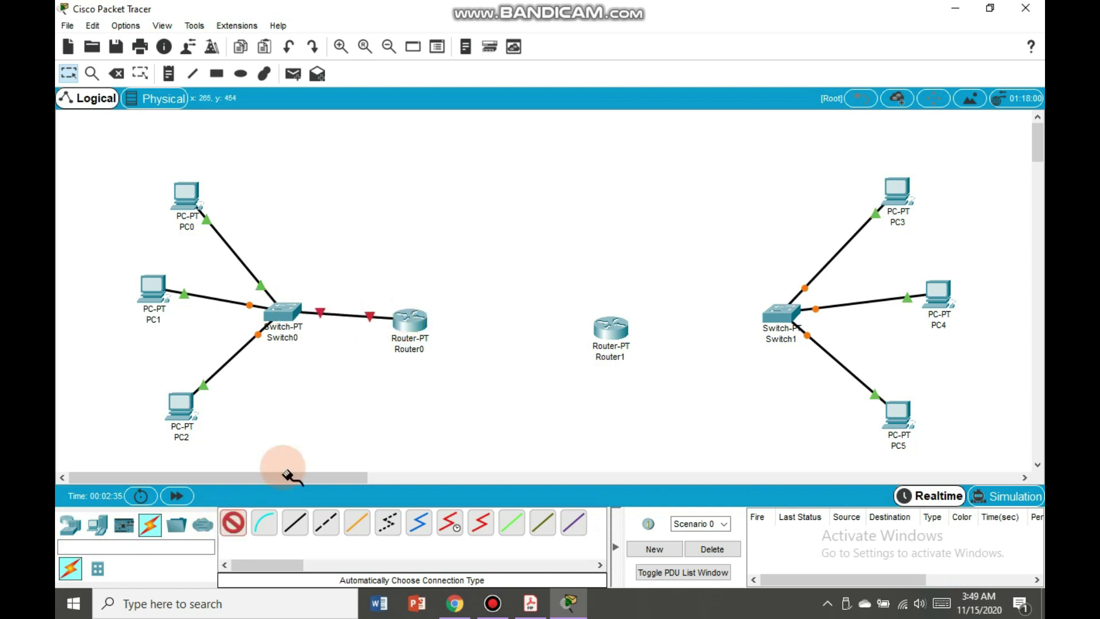
pyautogui.click(408, 324)
pyautogui.click(609, 322)
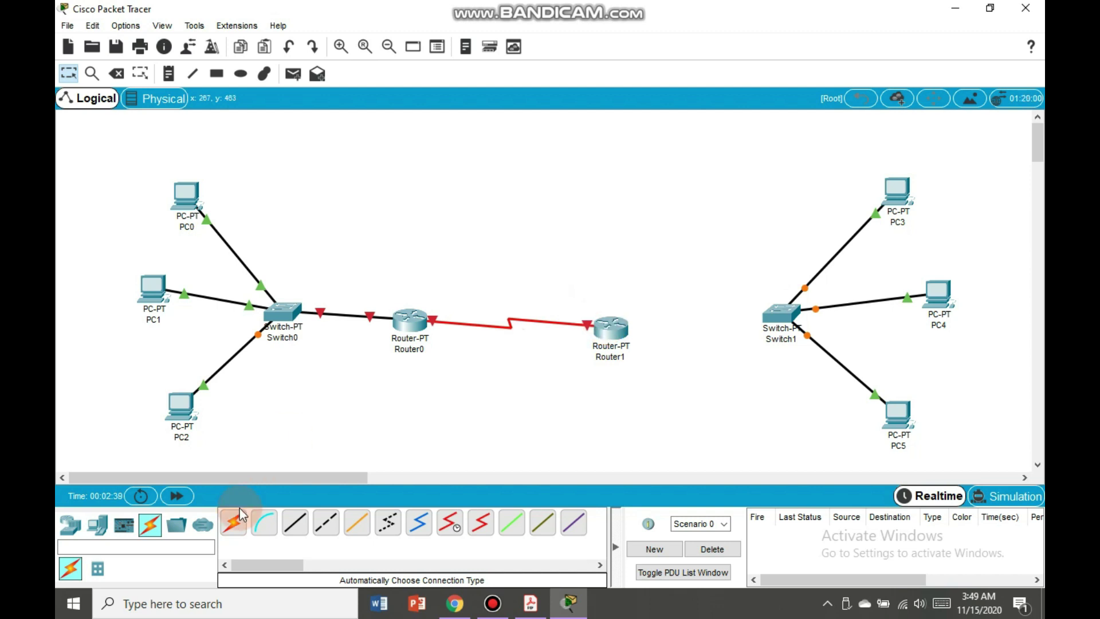
pyautogui.click(234, 519)
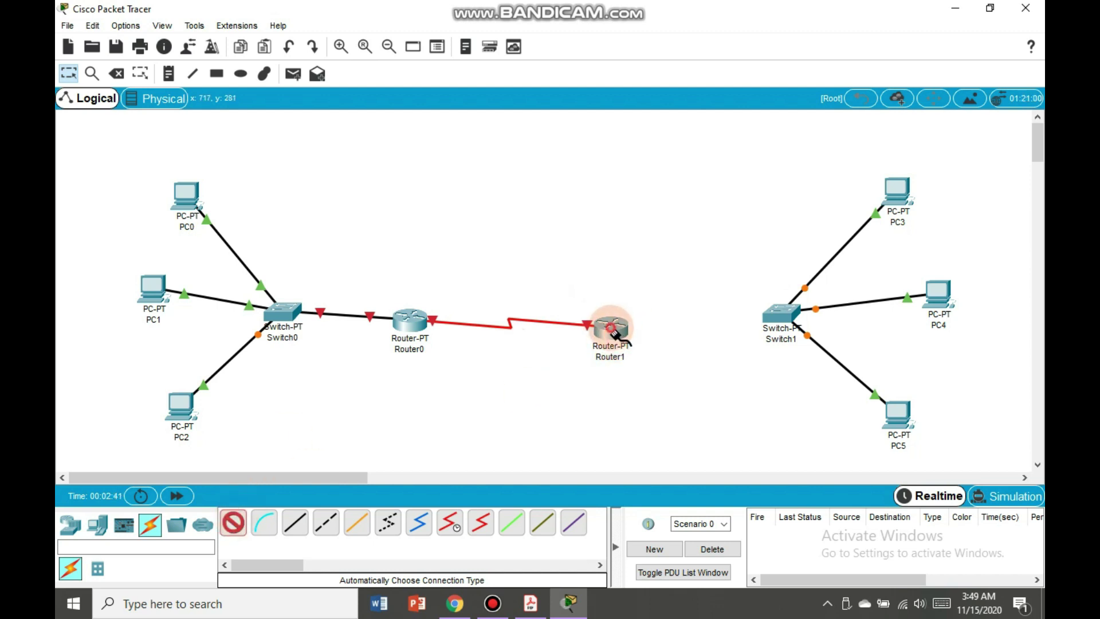
pyautogui.click(611, 330)
pyautogui.click(779, 314)
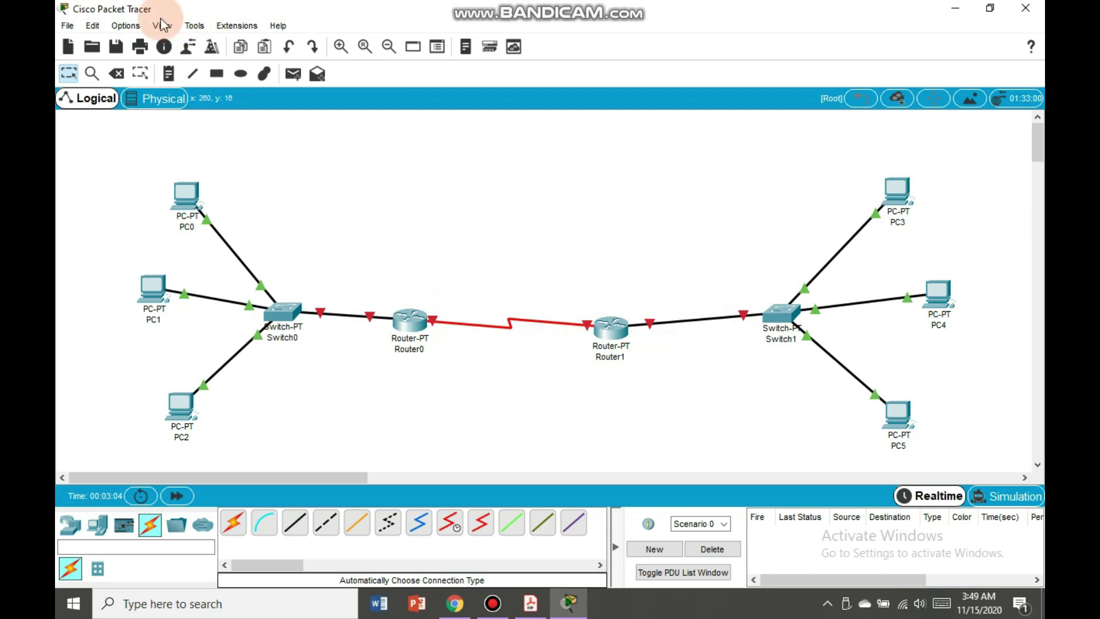
pyautogui.click(169, 75)
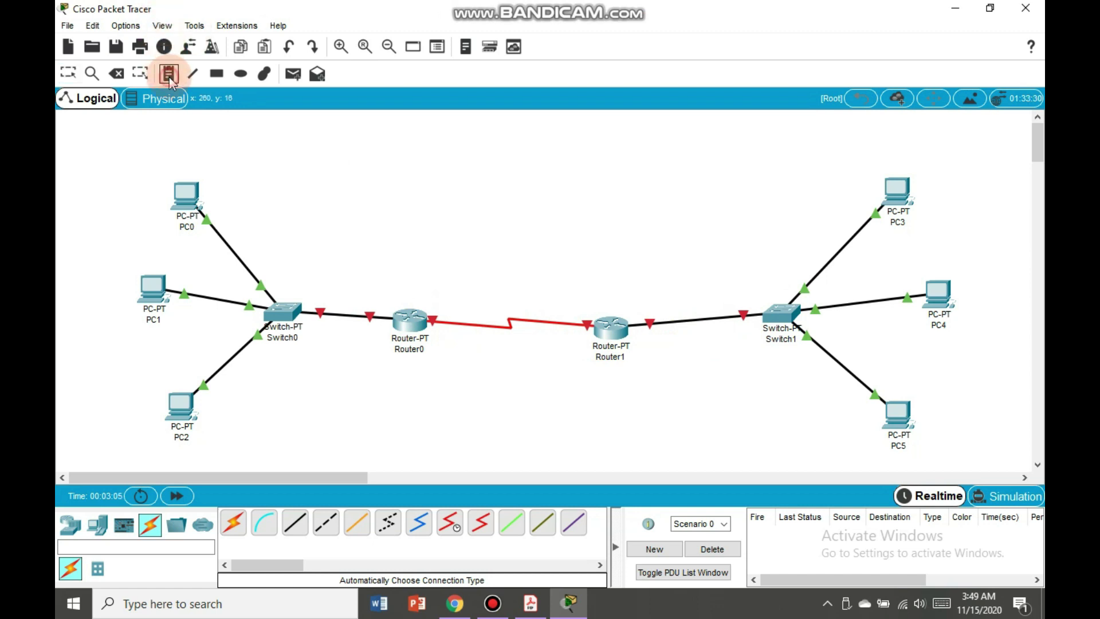
pyautogui.click(101, 228)
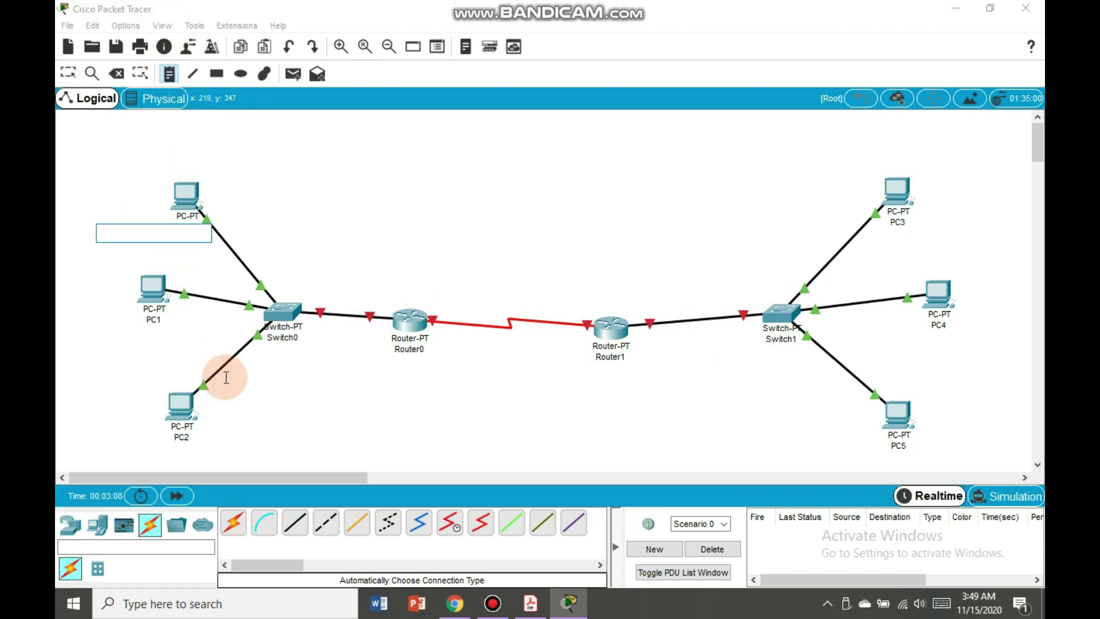
pyautogui.write('192.168.1.0')
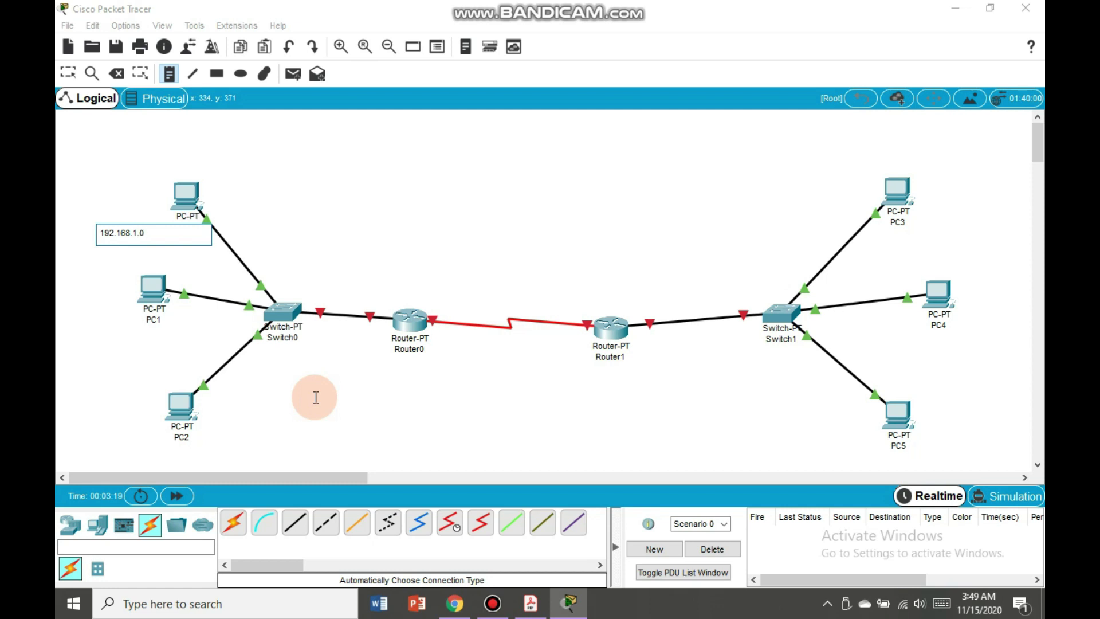
pyautogui.click(374, 189)
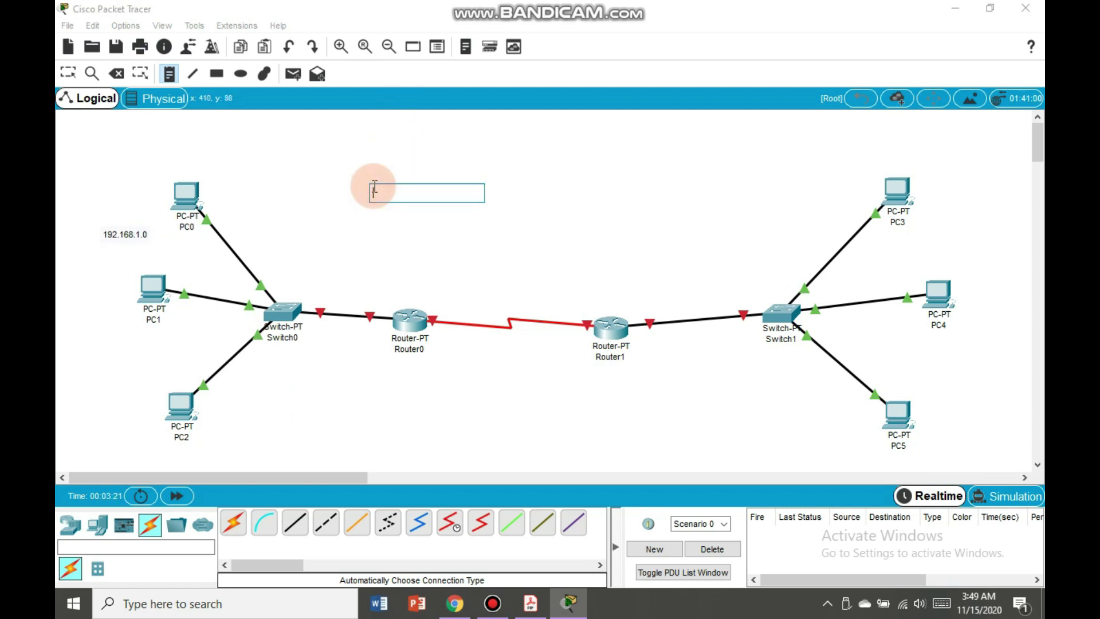
pyautogui.click(944, 246)
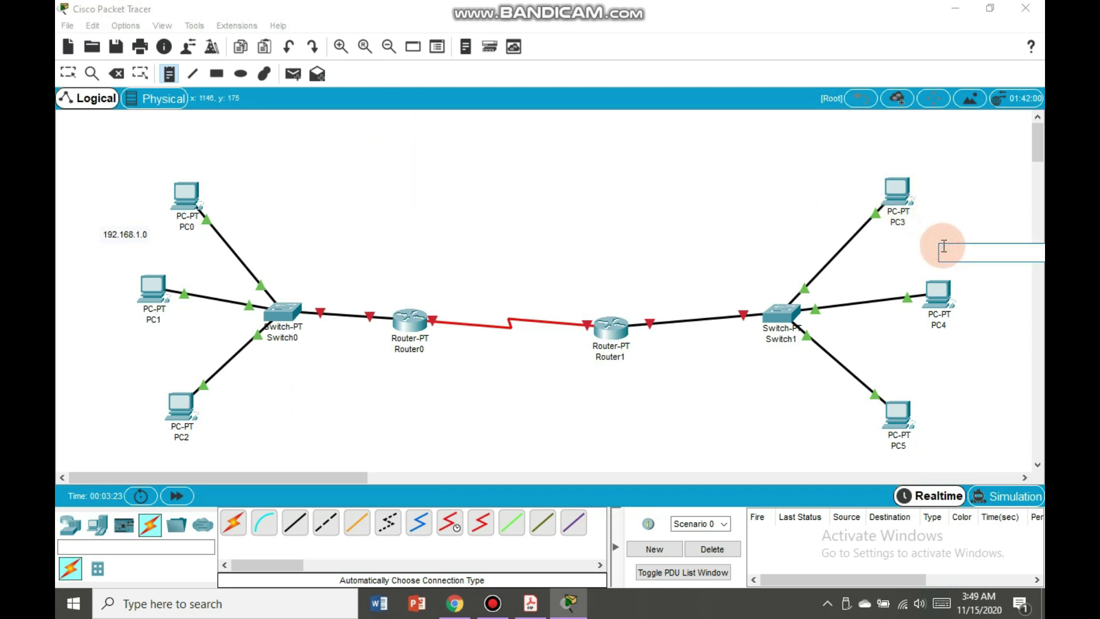
pyautogui.write('192.168.2.0')
pyautogui.click(466, 247)
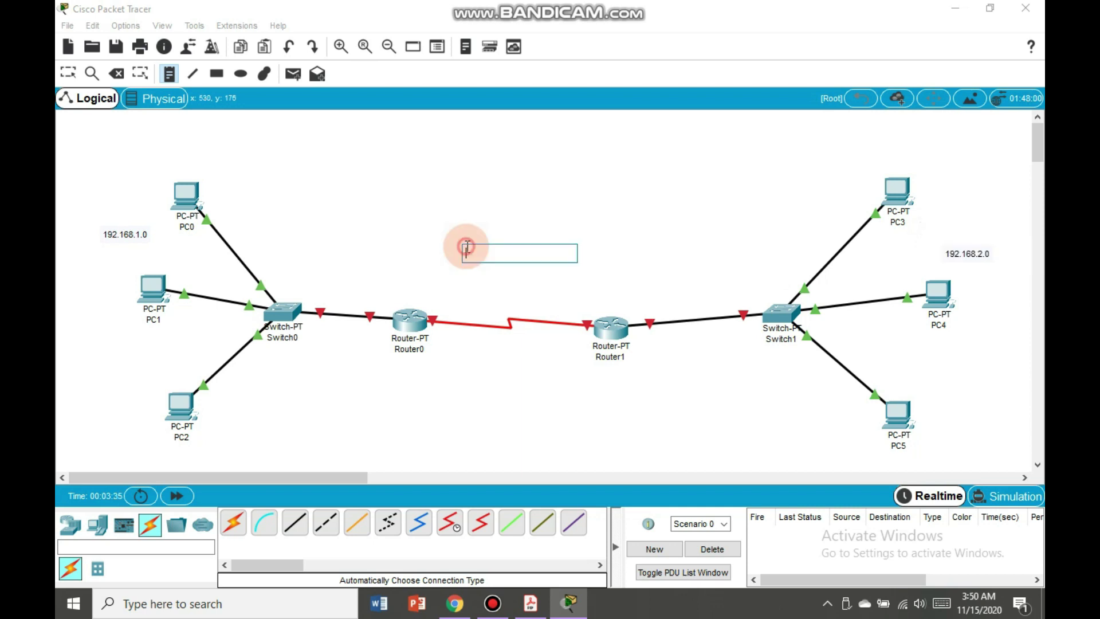
pyautogui.click(470, 288)
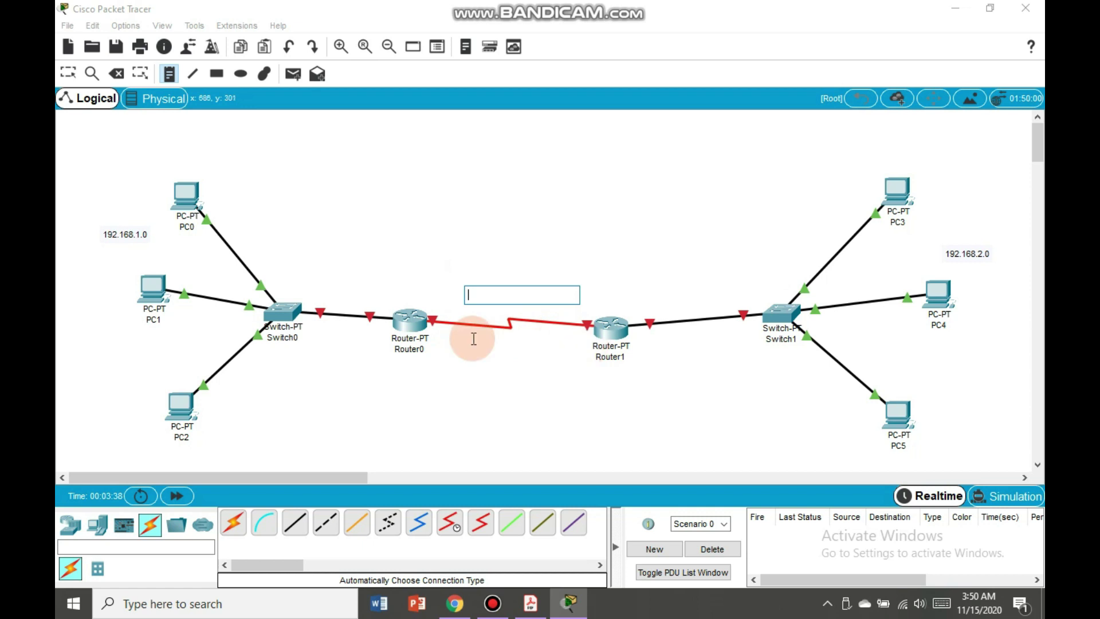
pyautogui.write('10.12.1.0')
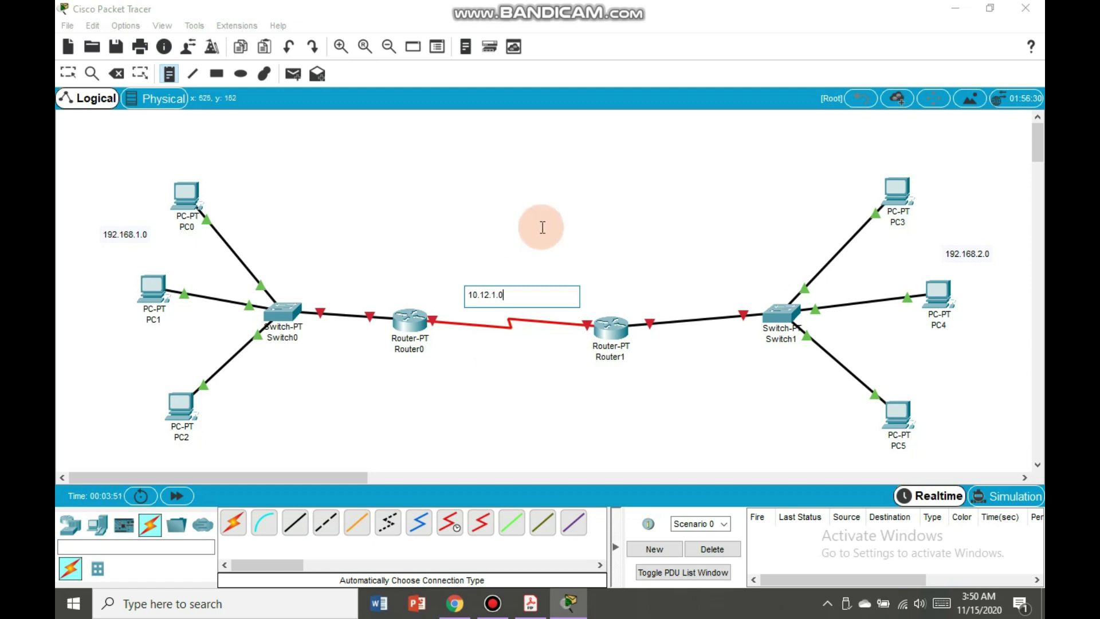
pyautogui.click(554, 266)
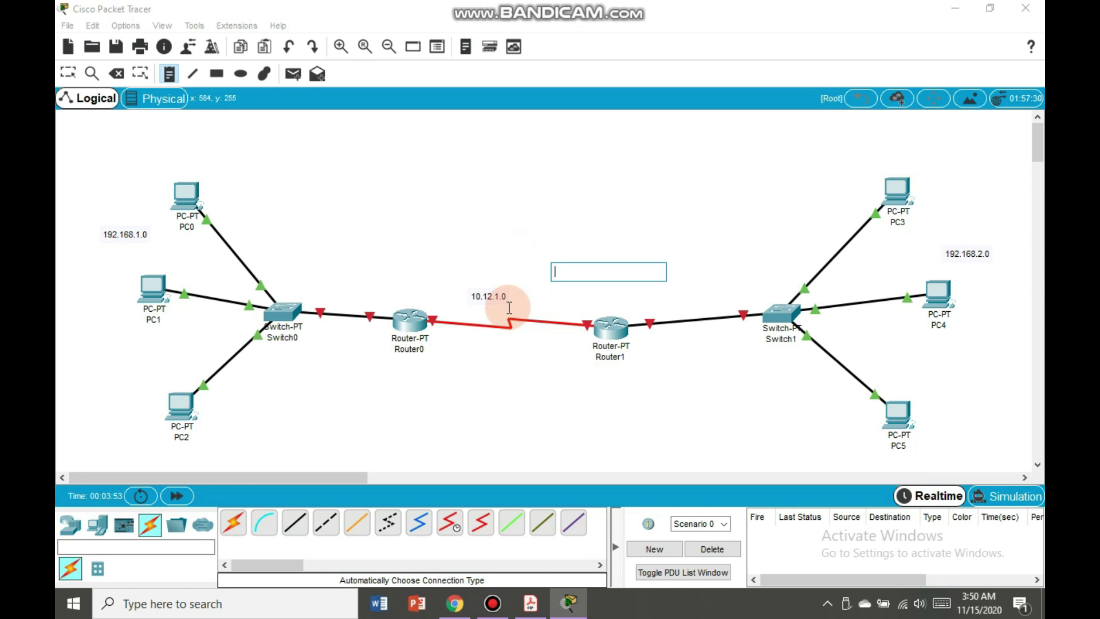
pyautogui.click(68, 74)
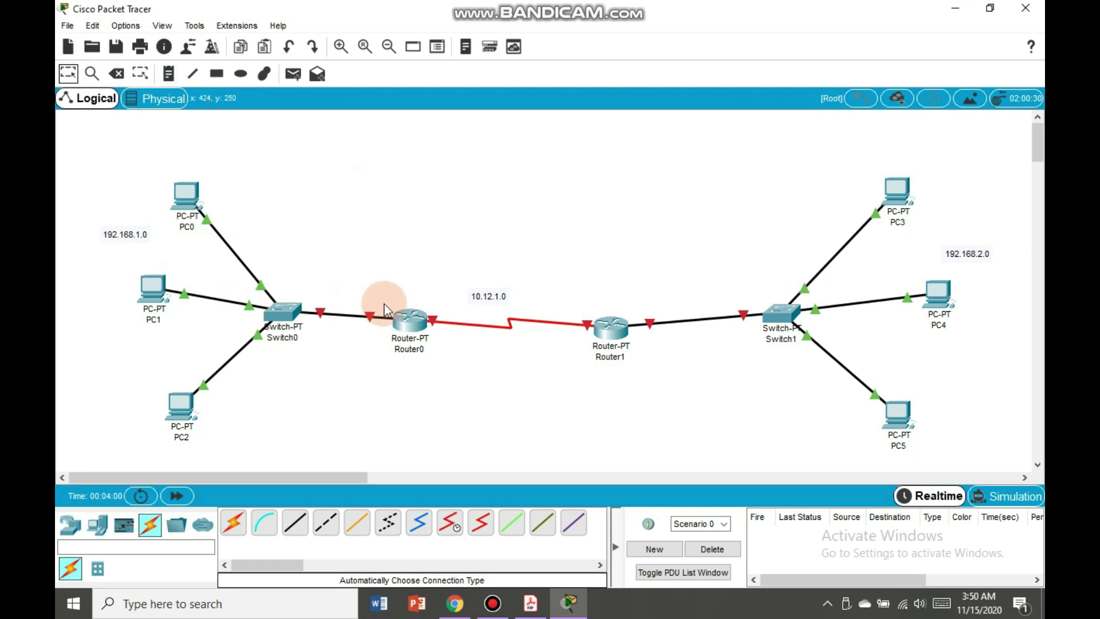
pyautogui.click(405, 315)
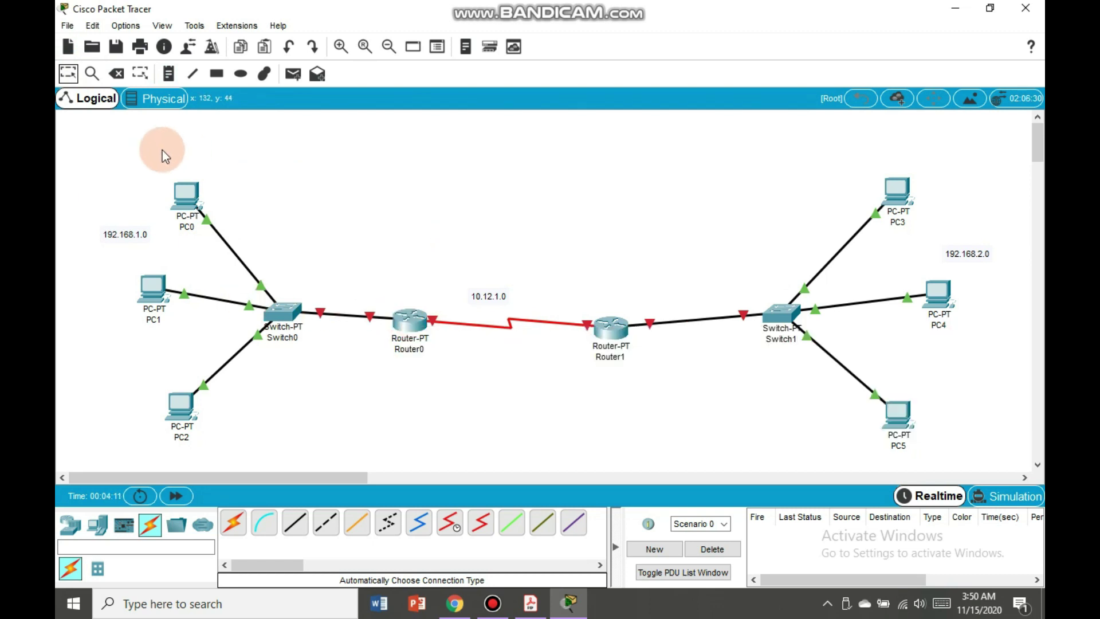
# Step: In PC0's IP Configuration, enter 192.168.1.2, auto-filled mask 255.255.255.0, and gateway 192.168.1.1
pyautogui.click(189, 218)
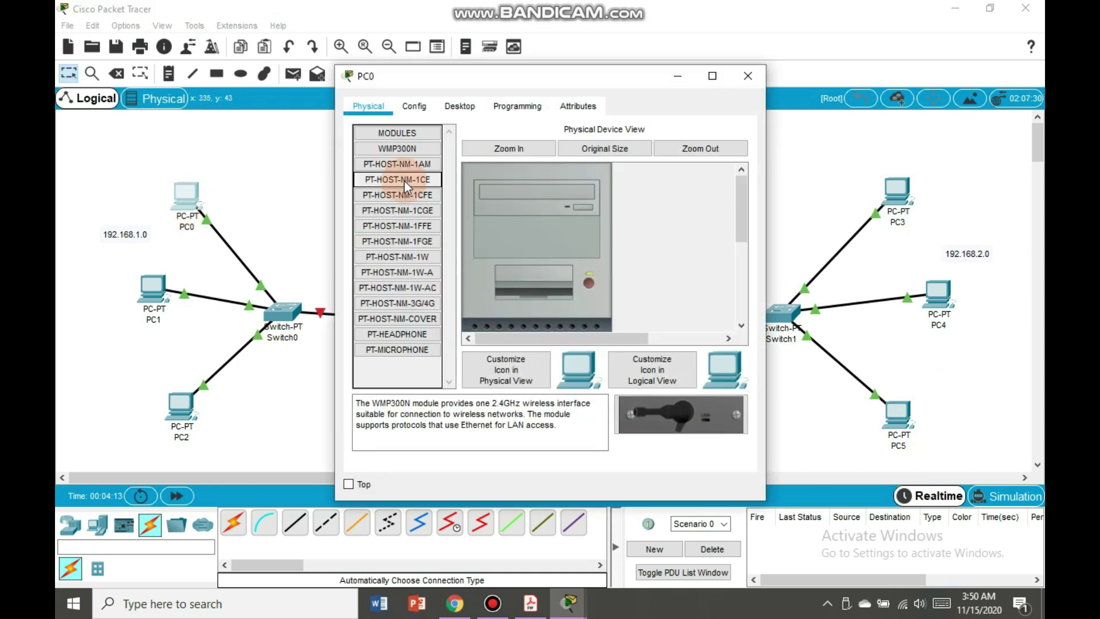
pyautogui.click(477, 105)
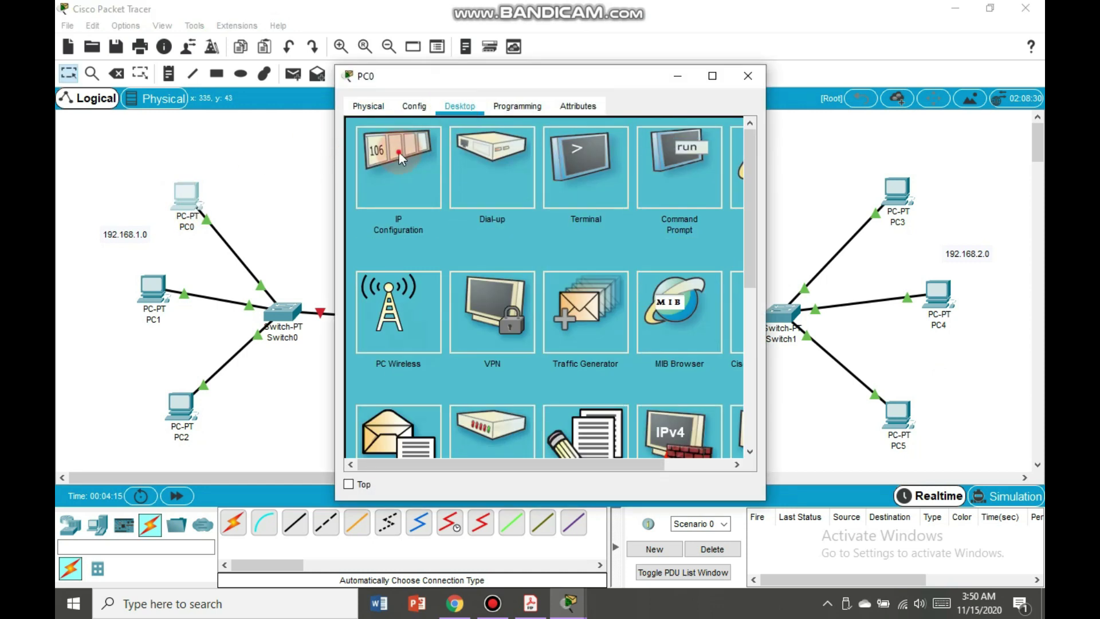
pyautogui.click(398, 153)
pyautogui.click(481, 213)
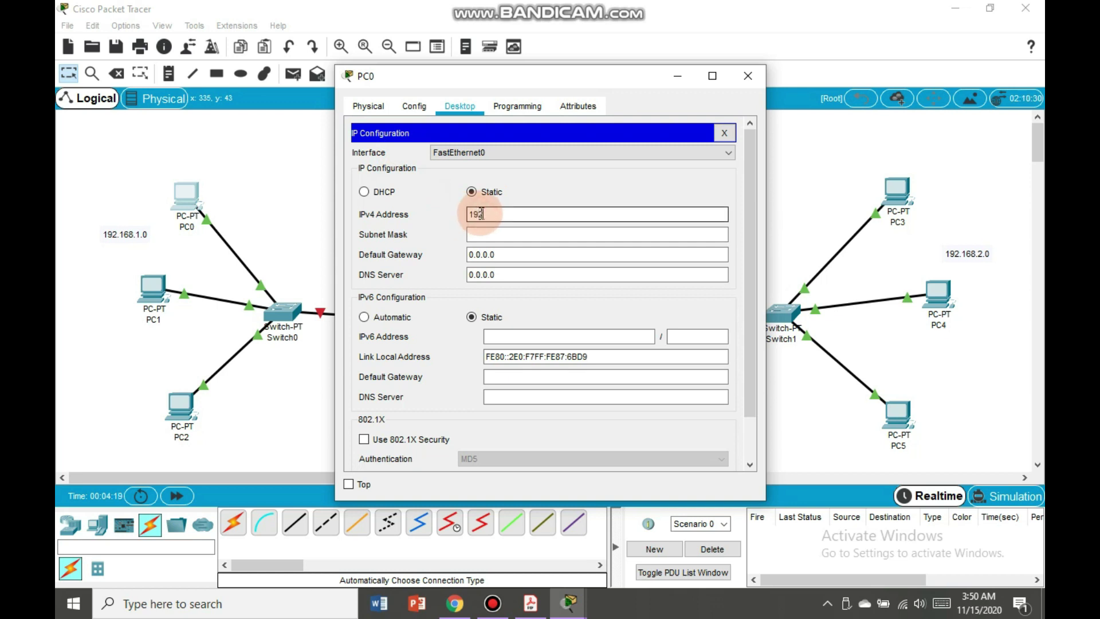
pyautogui.write('192.168')
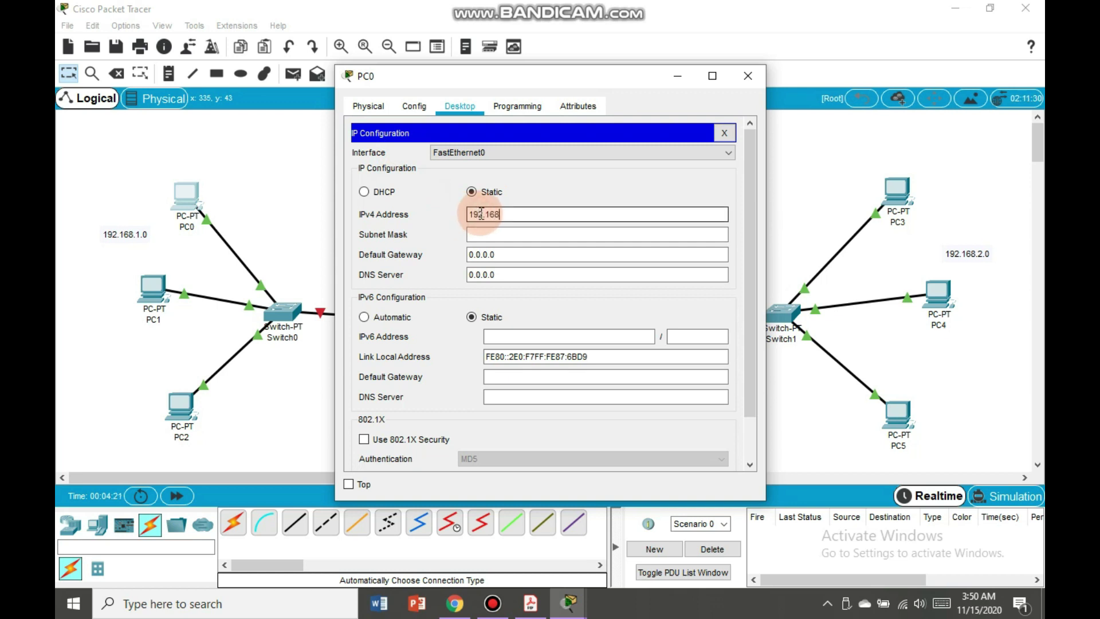
pyautogui.write('.1.')
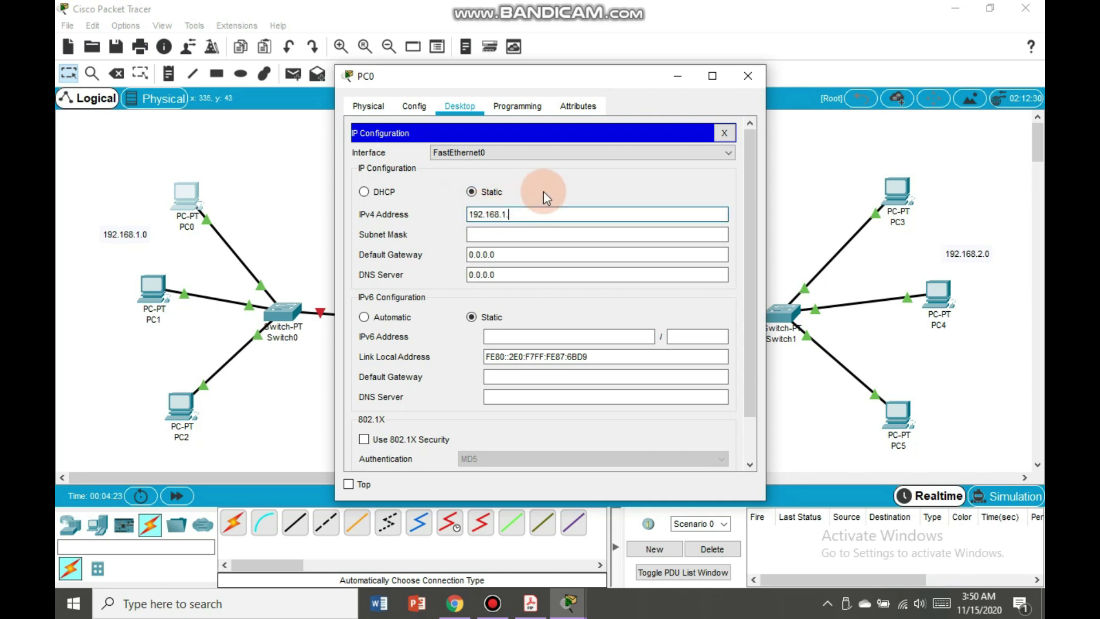
pyautogui.write('2')
pyautogui.click(505, 234)
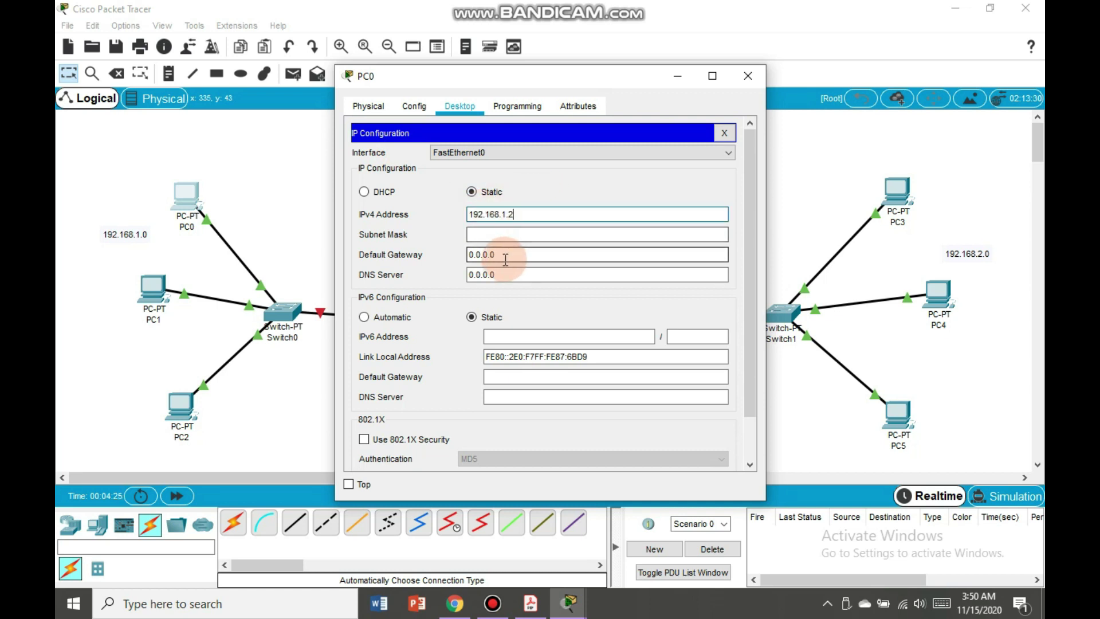
pyautogui.moveTo(506, 255); pyautogui.dragTo(450, 253)
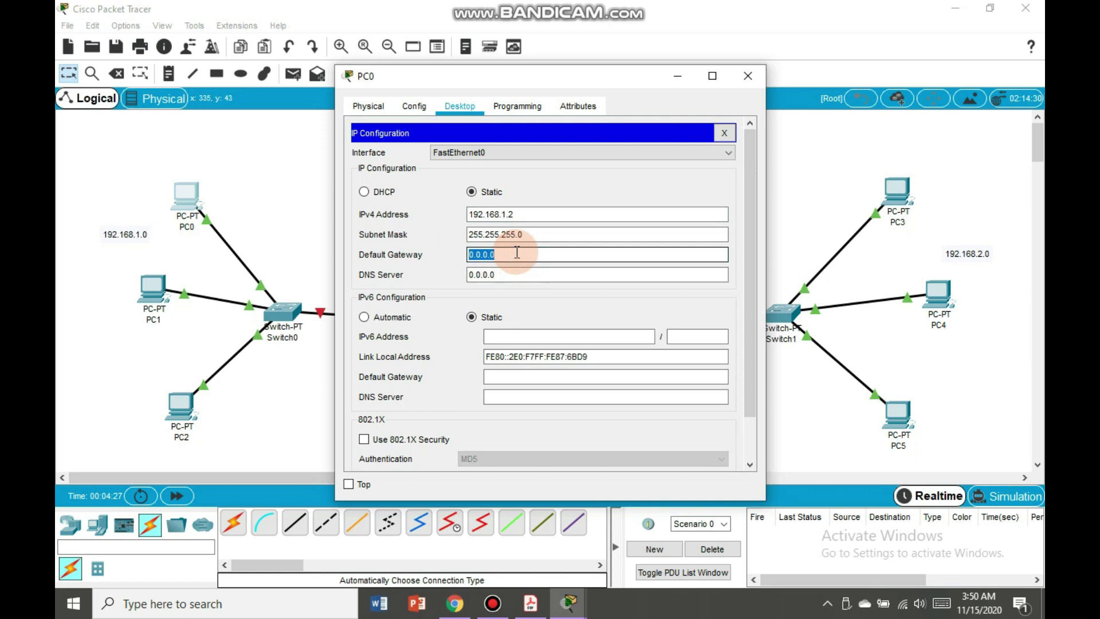
pyautogui.write('192.168.1.1')
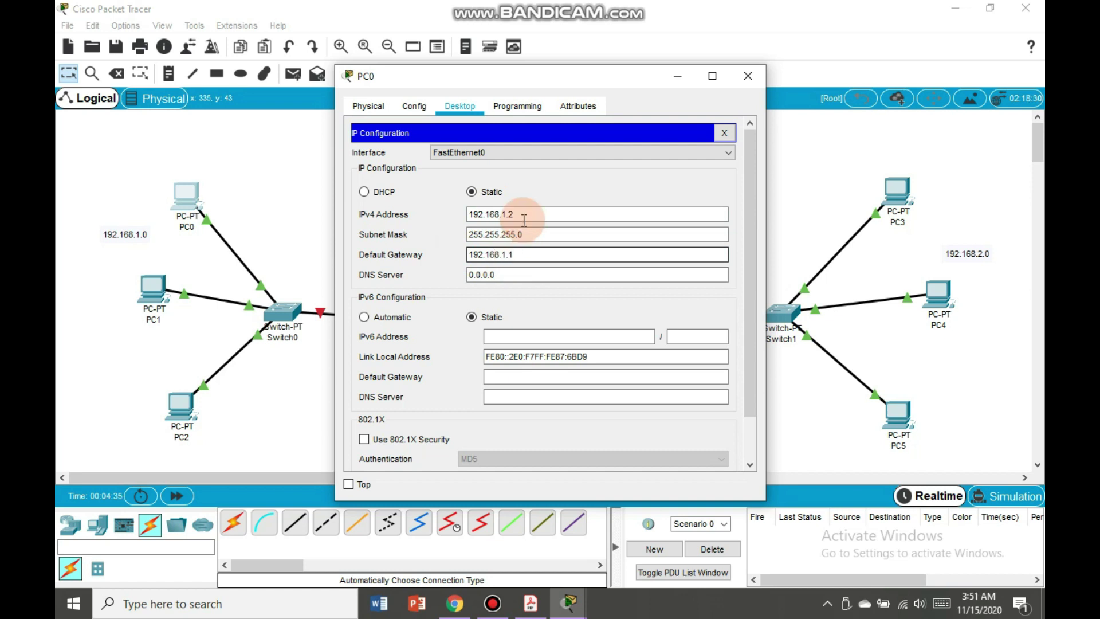
pyautogui.moveTo(507, 256); pyautogui.dragTo(465, 256)
pyautogui.hotkey('ctrl', 'c')
pyautogui.click(543, 197)
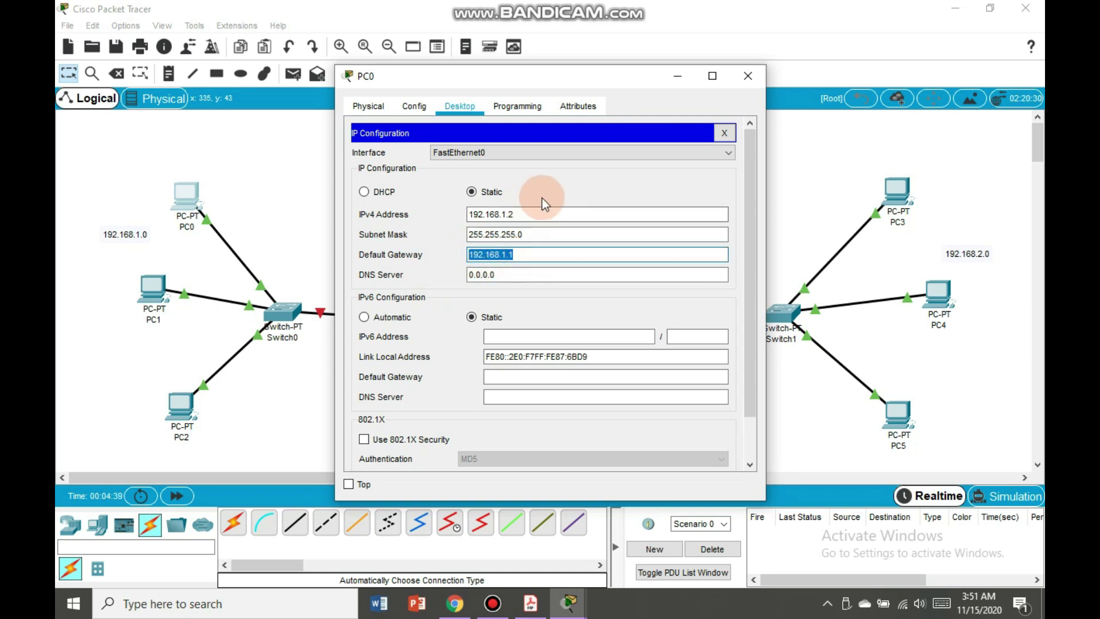
pyautogui.click(748, 77)
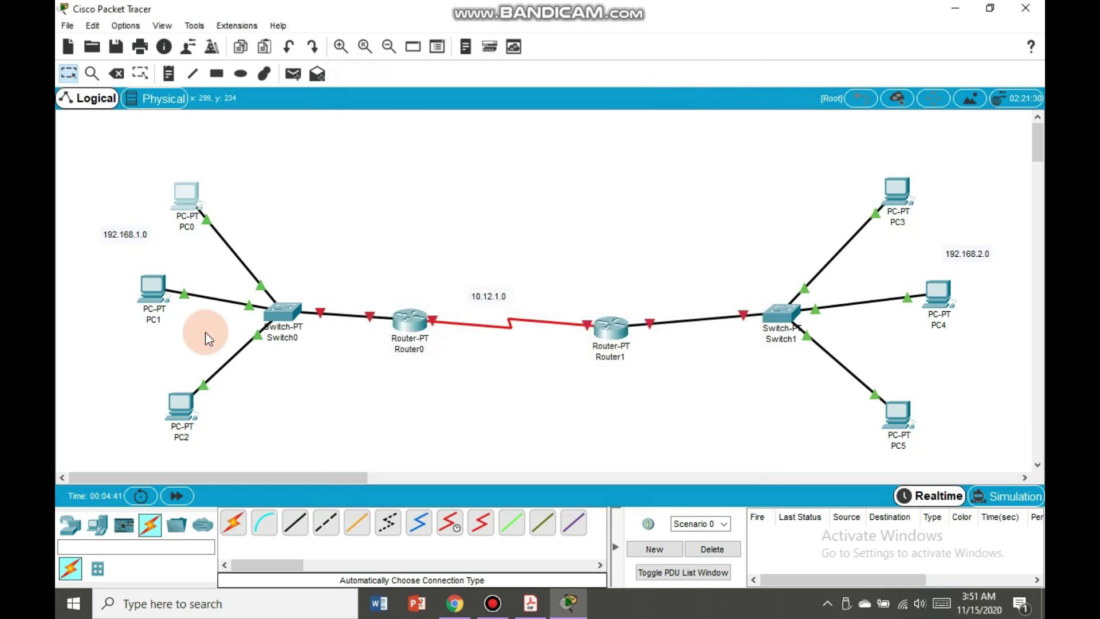
# Step: Give PC1 IPv4 192.168.1.3, mask 255.255.255.0 and default gateway 192.168.1.1
pyautogui.click(153, 286)
pyautogui.click(474, 113)
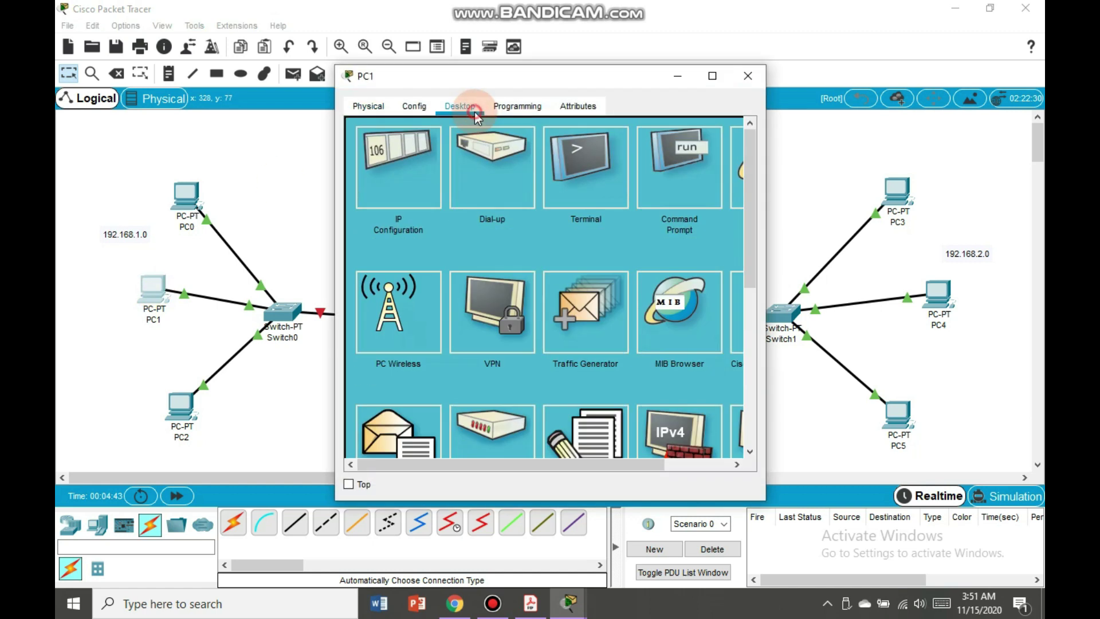
pyautogui.click(410, 165)
pyautogui.click(513, 256)
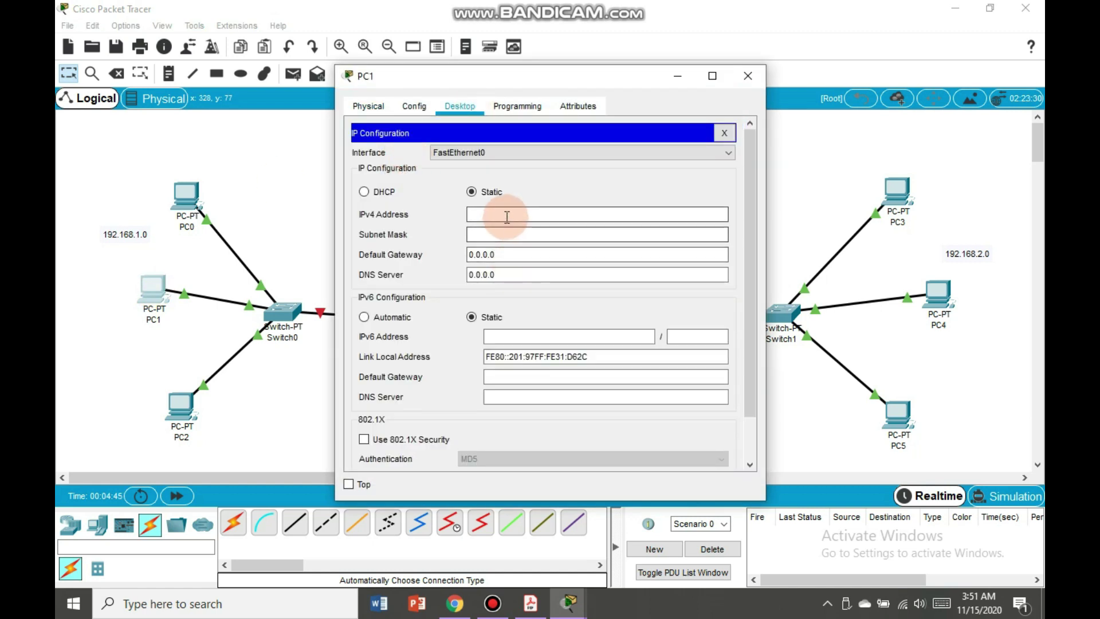
pyautogui.moveTo(497, 255); pyautogui.dragTo(452, 259)
pyautogui.write('192.168.1.1')
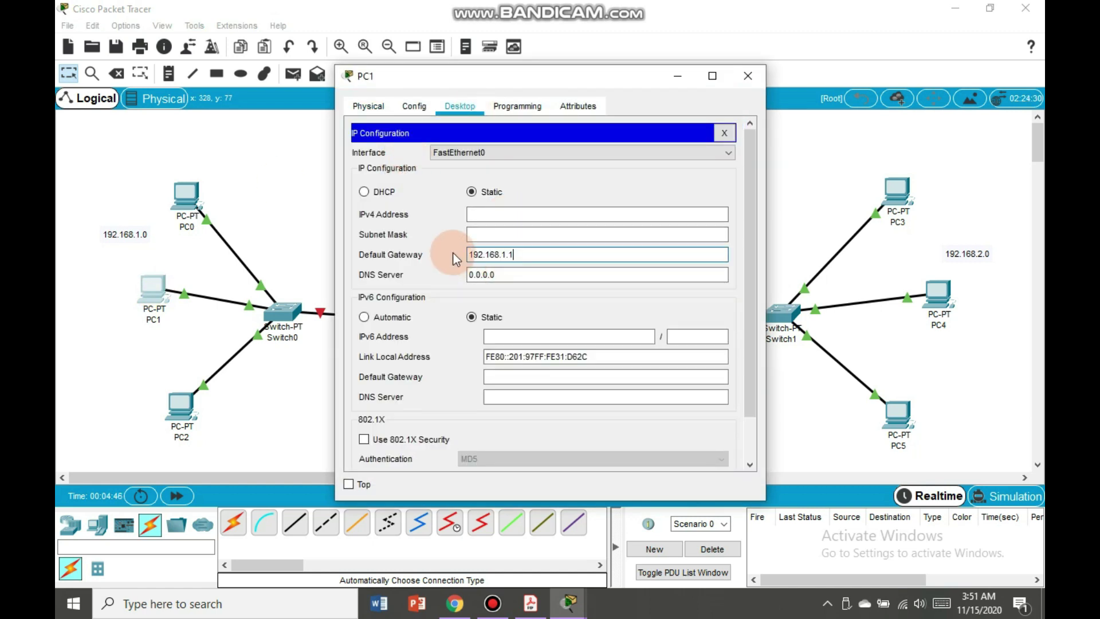
pyautogui.click(493, 211)
pyautogui.write('192.168.1.1')
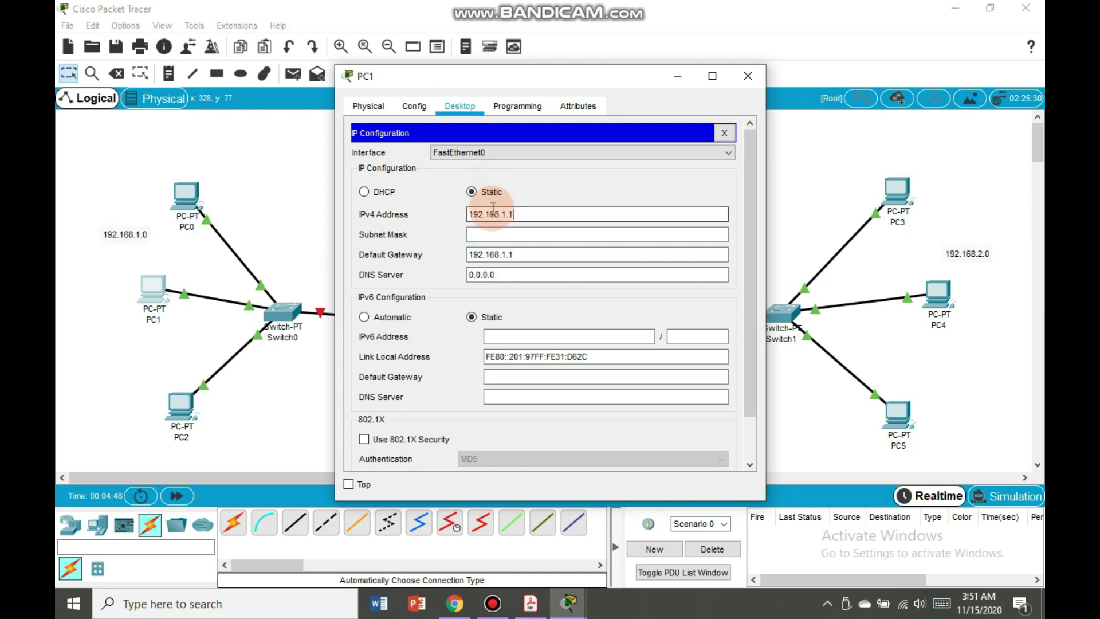
pyautogui.click(571, 177)
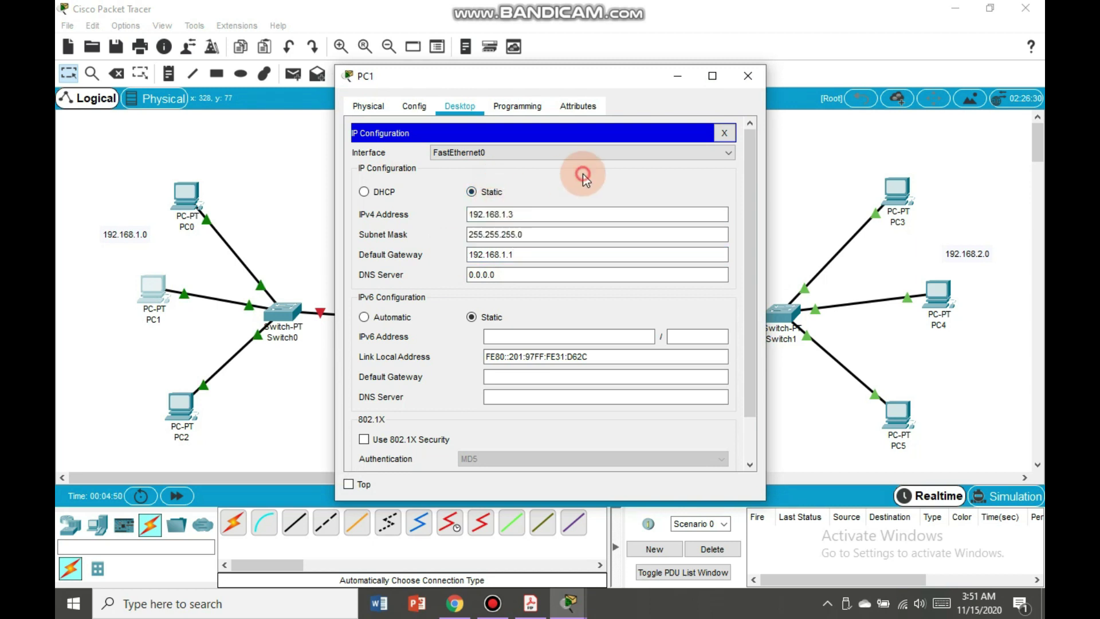
pyautogui.click(500, 214)
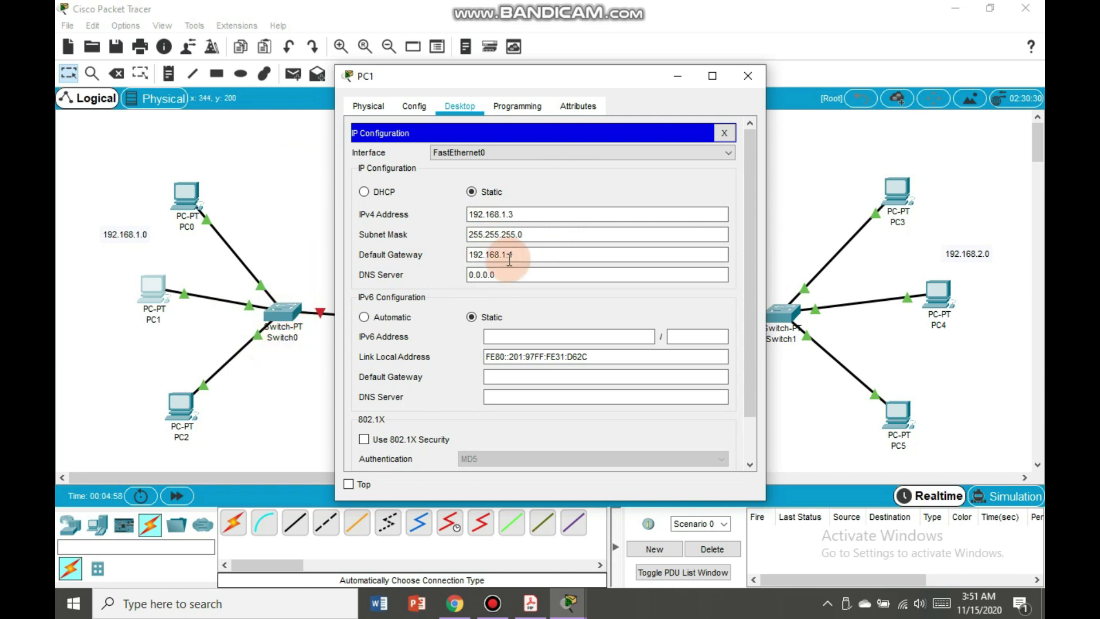
pyautogui.click(744, 81)
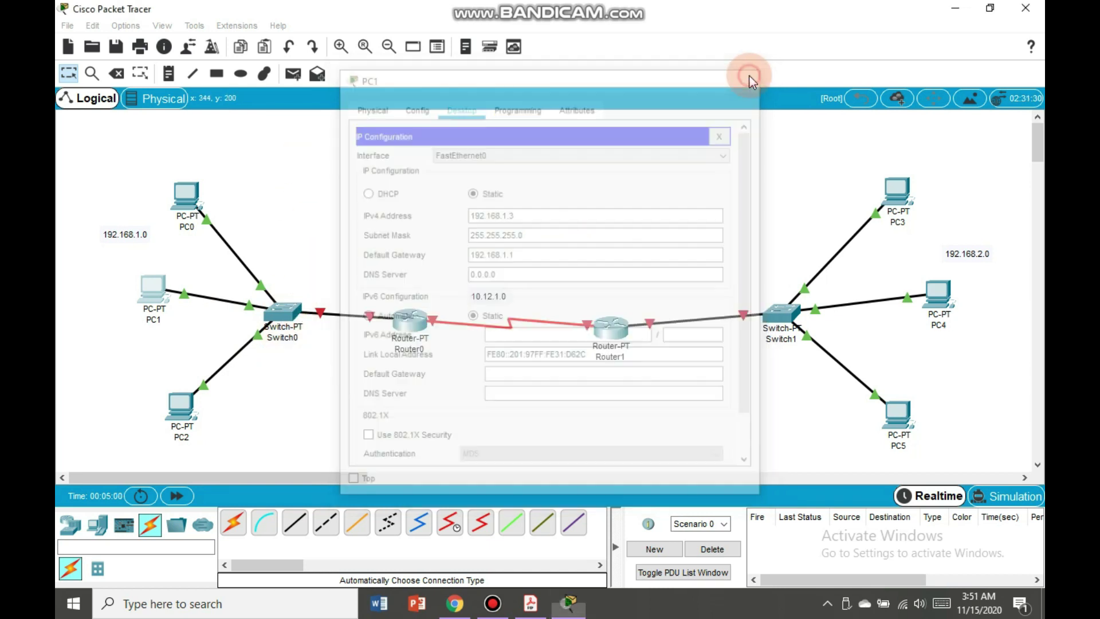
# Step: Give PC2 IPv4 192.168.1.4, mask 255.255.255.0 and default gateway 192.168.1.1
pyautogui.click(179, 410)
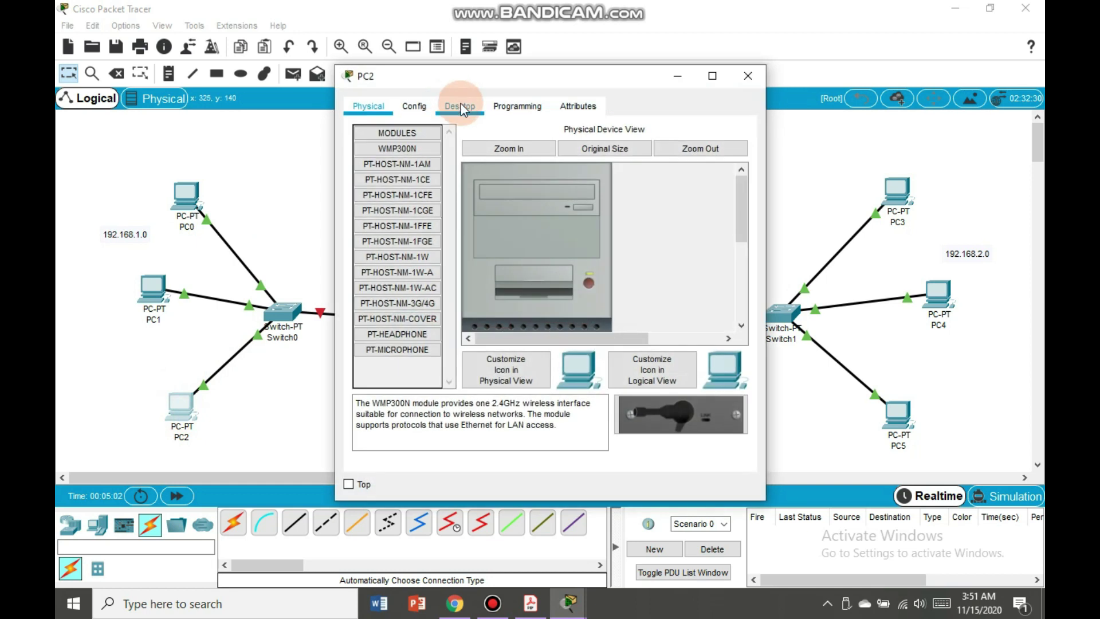
pyautogui.click(459, 107)
pyautogui.click(424, 177)
pyautogui.click(477, 213)
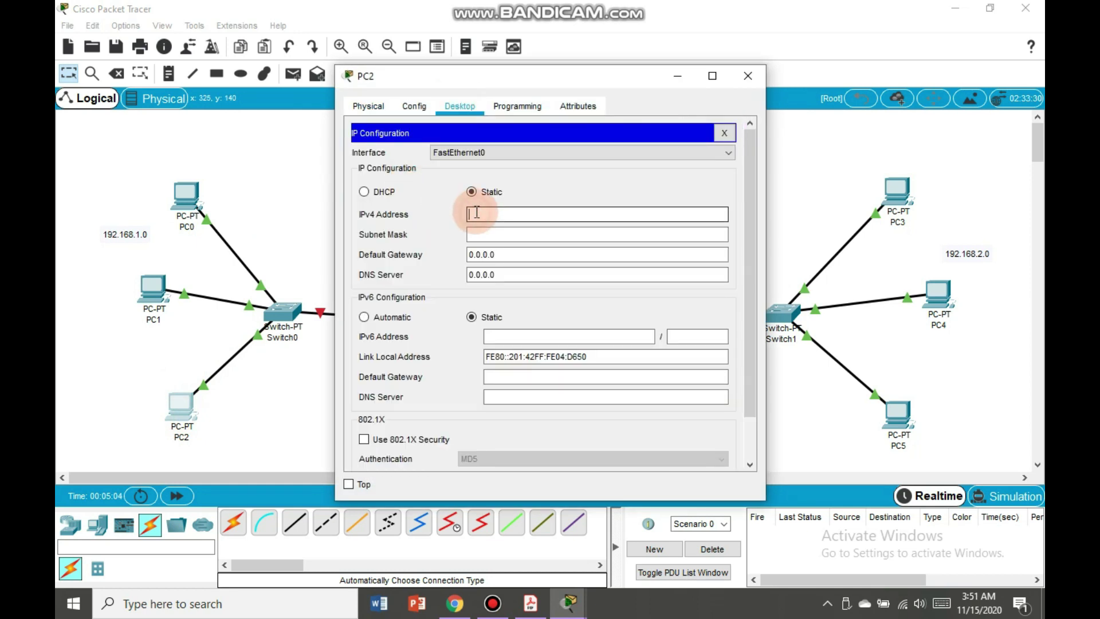
pyautogui.tripleClick(475, 254)
pyautogui.write('192.168.1.1')
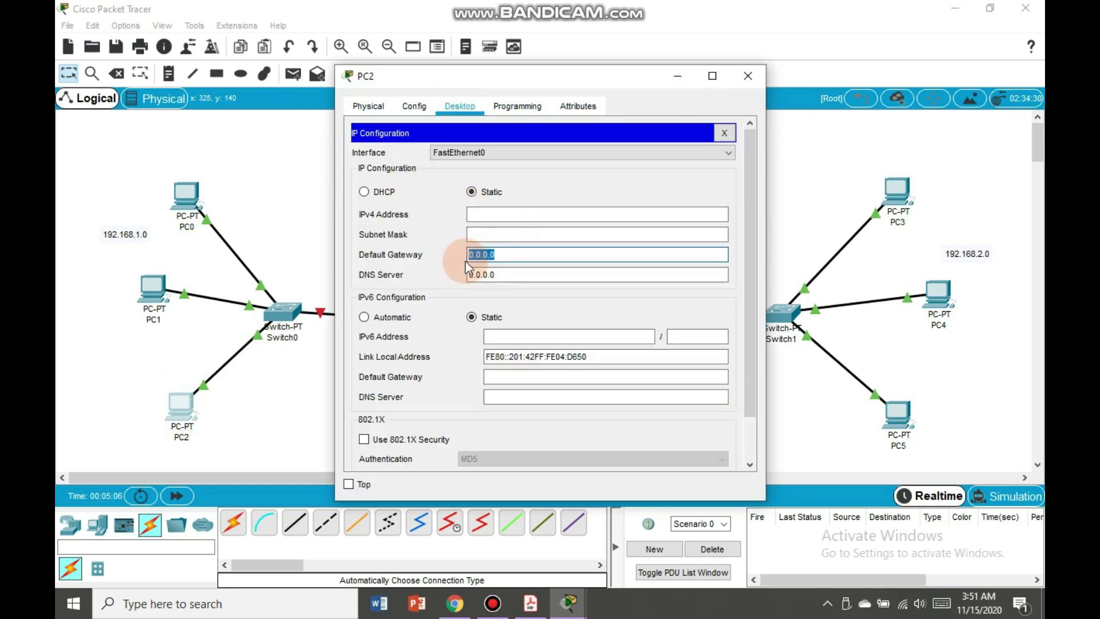
pyautogui.click(498, 214)
pyautogui.hotkey('ctrl', 'v')
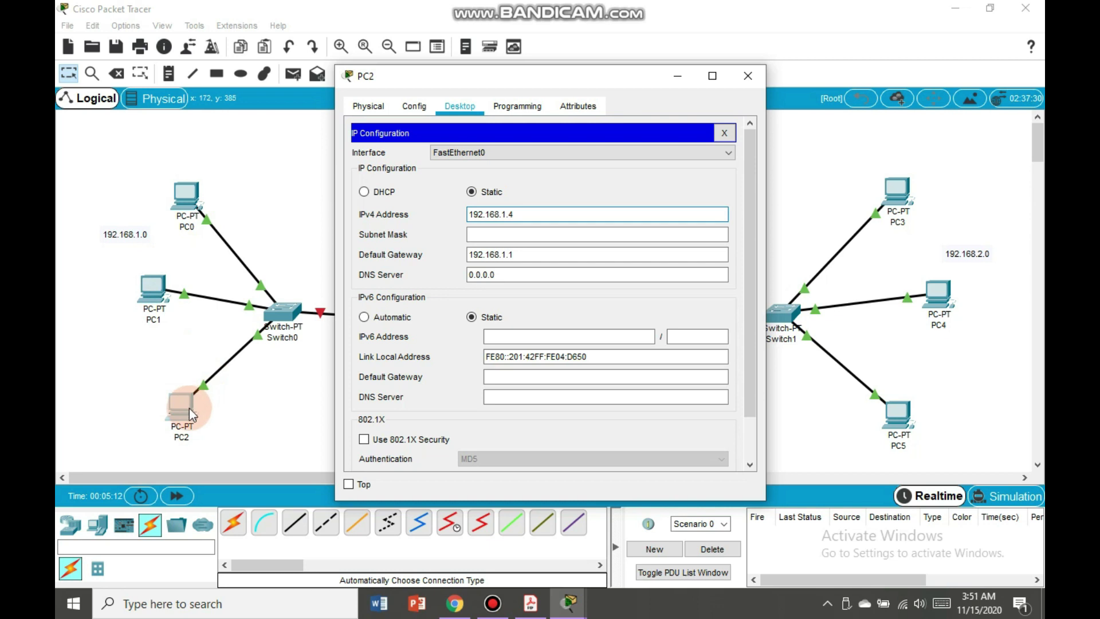
pyautogui.click(501, 176)
pyautogui.click(748, 76)
pyautogui.click(538, 200)
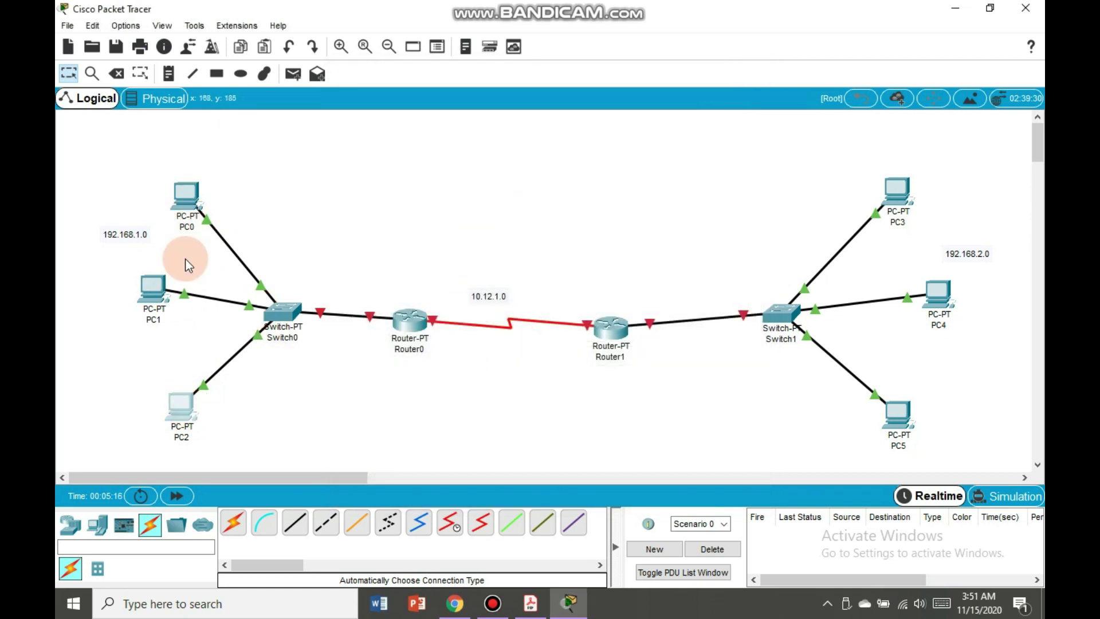
# Step: Configure PC3's IP settings with mask 255.255.255.0 and default gateway 192.168.2.1
pyautogui.click(898, 190)
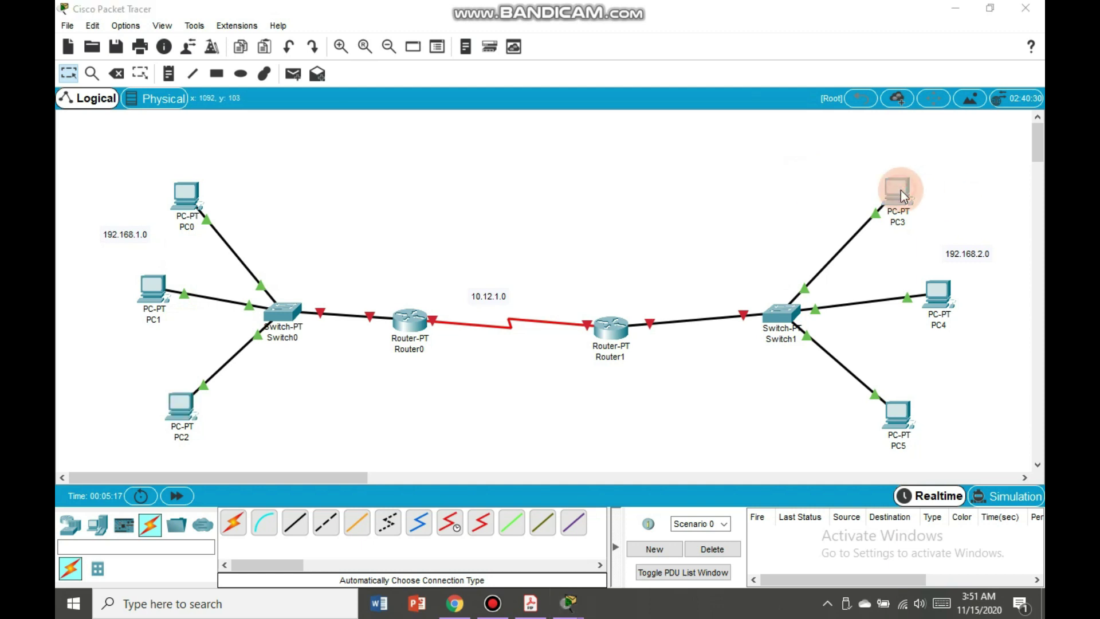
pyautogui.click(458, 106)
pyautogui.click(411, 167)
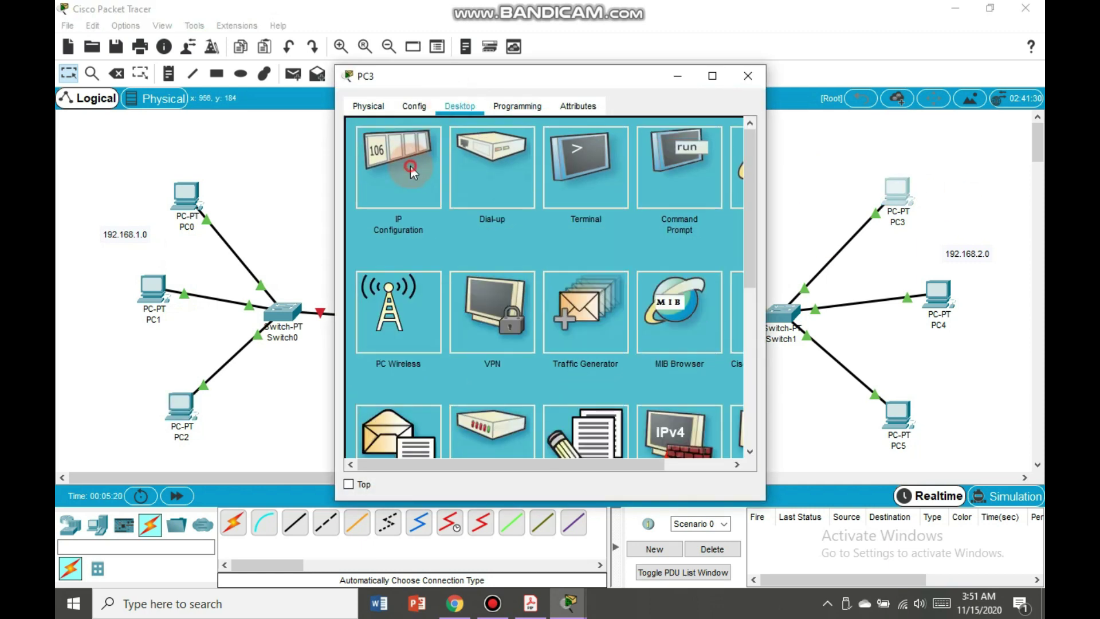
pyautogui.click(505, 214)
pyautogui.write('192.168.1.1')
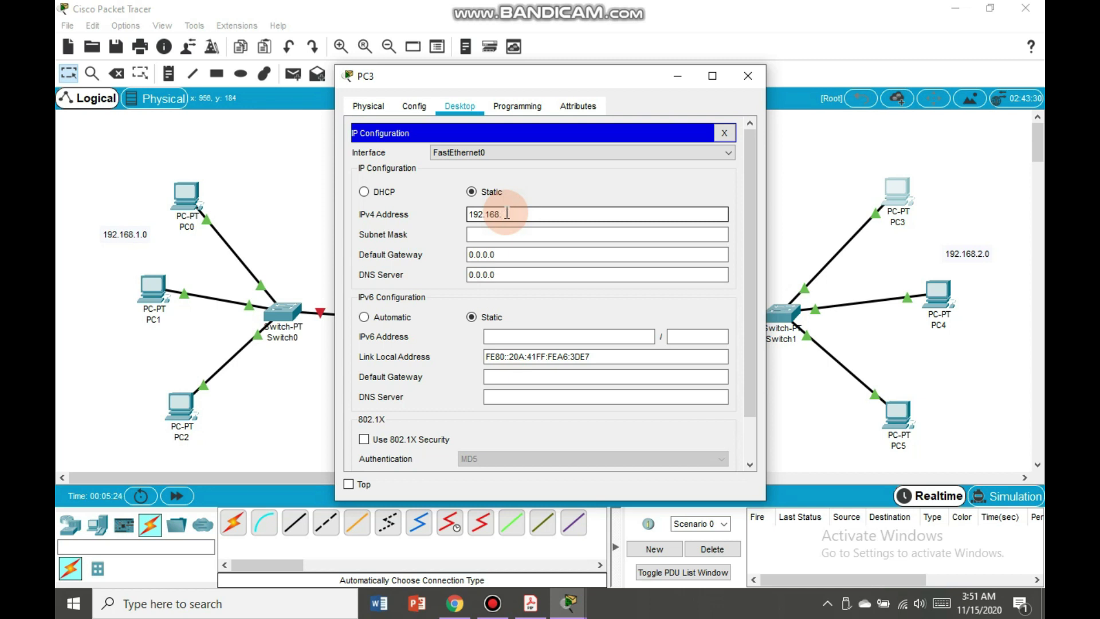
pyautogui.click(516, 234)
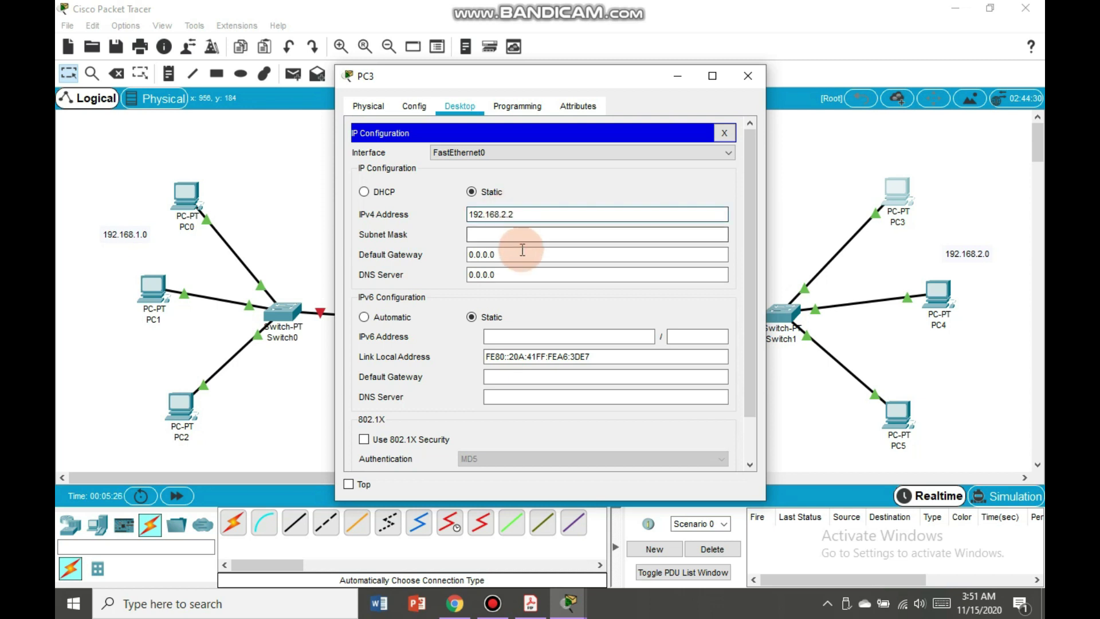
pyautogui.click(500, 254)
pyautogui.moveTo(500, 254); pyautogui.dragTo(469, 254)
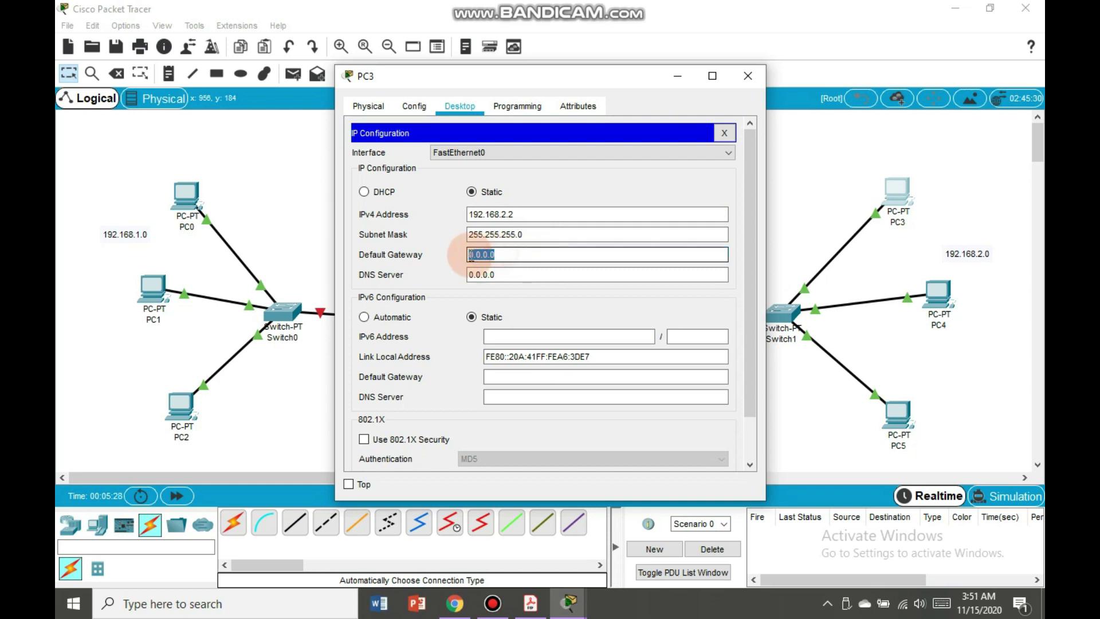
pyautogui.write('192.168.1.1')
pyautogui.press('BackSpace')
pyautogui.press('BackSpace')
pyautogui.press('BackSpace')
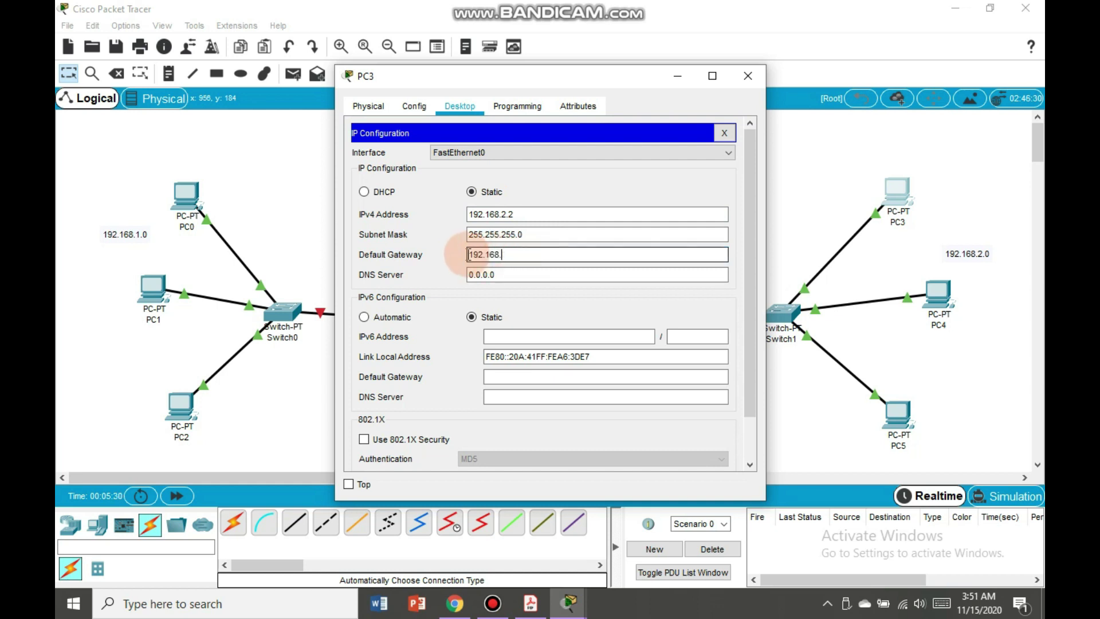
pyautogui.write('2.1')
pyautogui.tripleClick(529, 258)
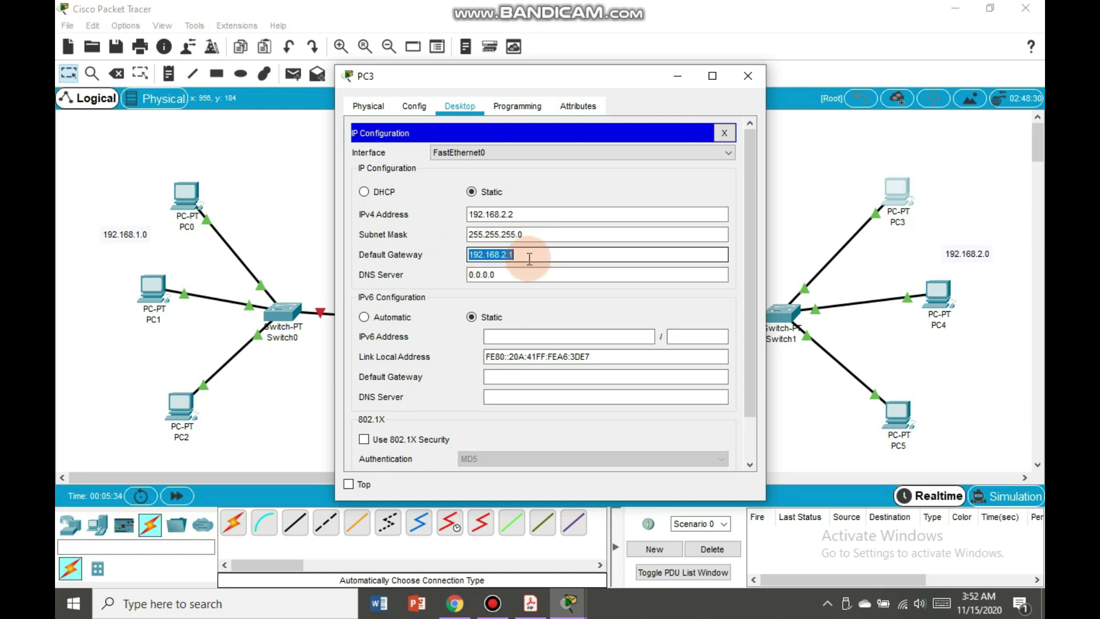
pyautogui.click(559, 197)
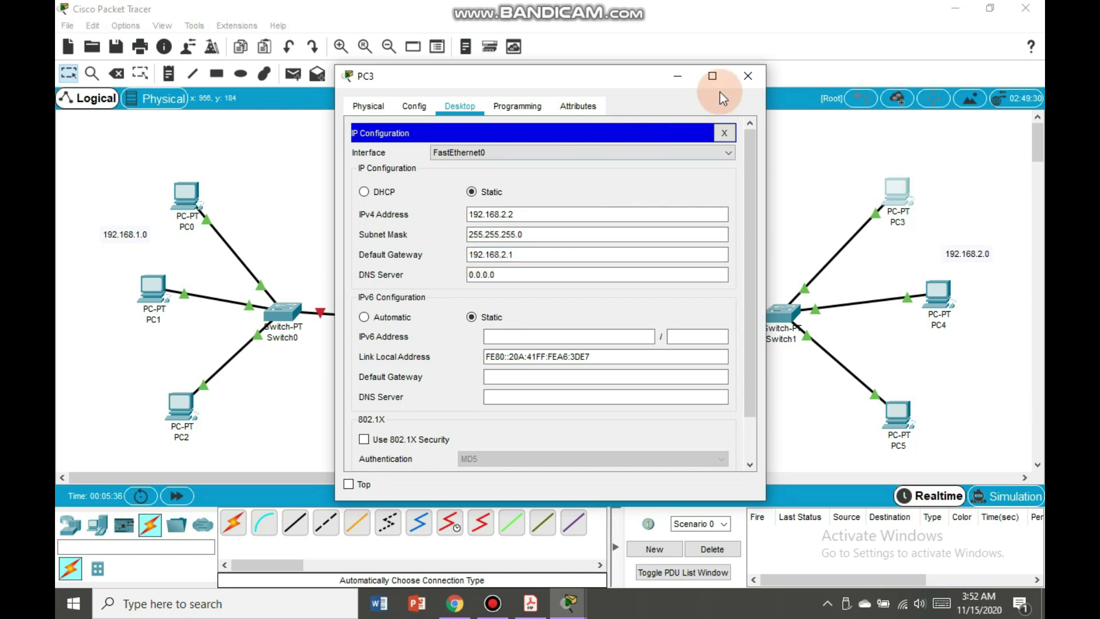
pyautogui.click(751, 77)
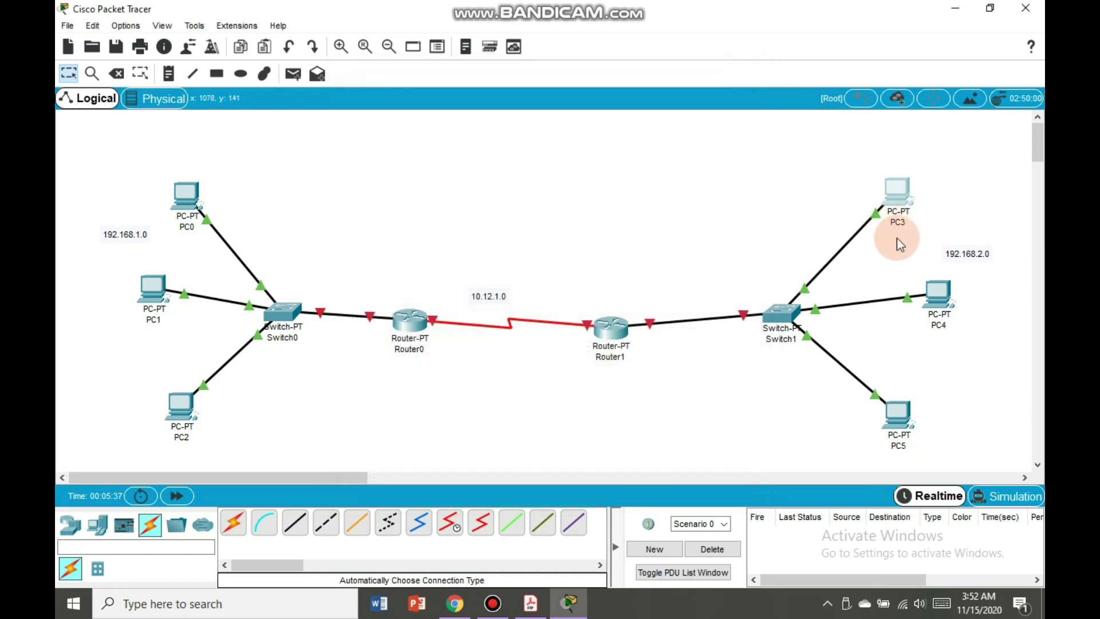
# Step: Give PC4 IPv4 192.168.2.3 with default gateway 192.168.2.1
pyautogui.click(932, 294)
pyautogui.click(460, 108)
pyautogui.click(413, 175)
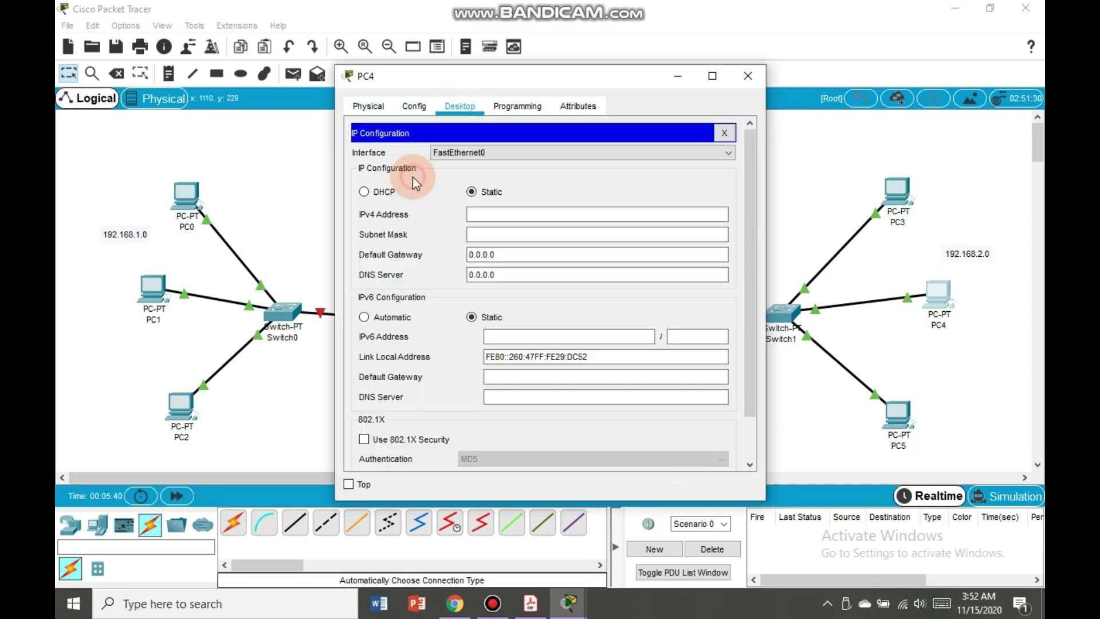
pyautogui.click(501, 215)
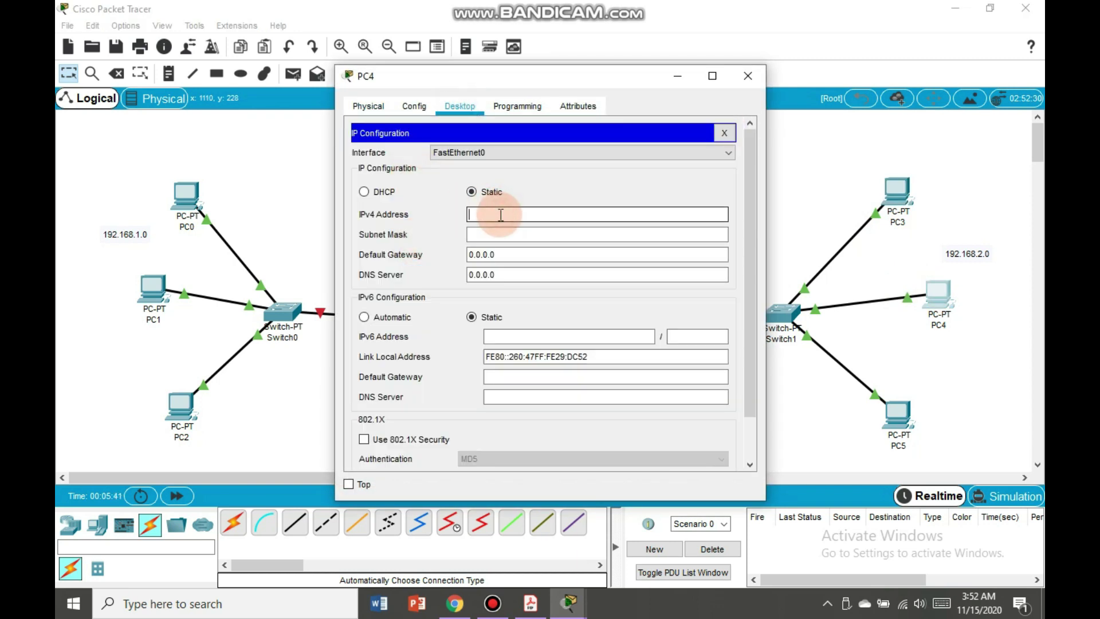
pyautogui.moveTo(496, 254); pyautogui.dragTo(455, 253)
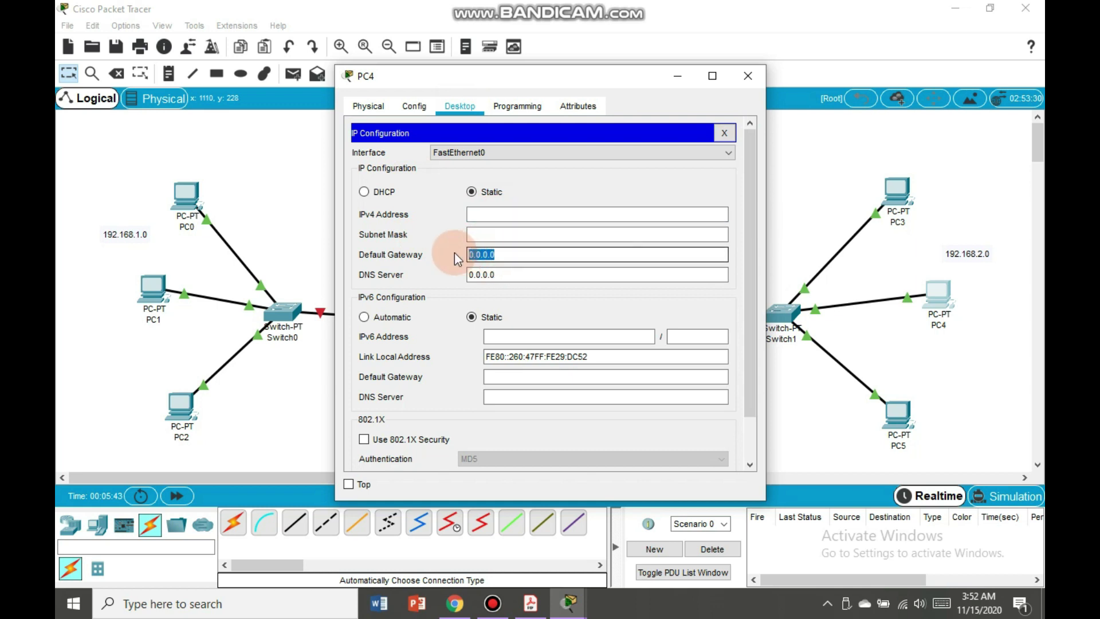
pyautogui.write('192.168.2.1')
pyautogui.click(496, 216)
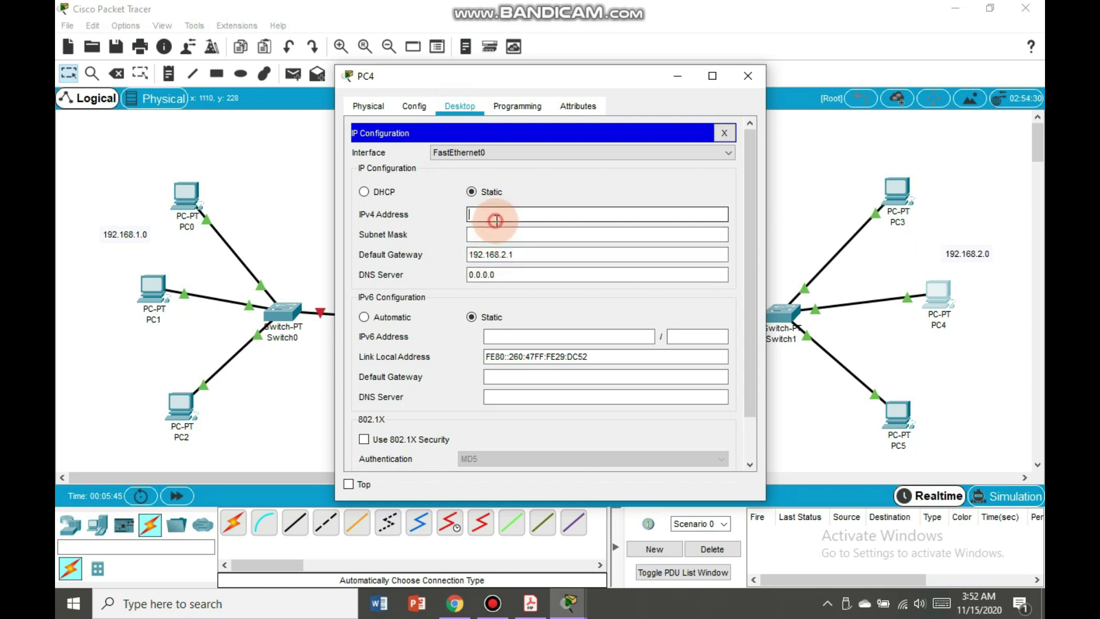
pyautogui.write('192.168.2.3')
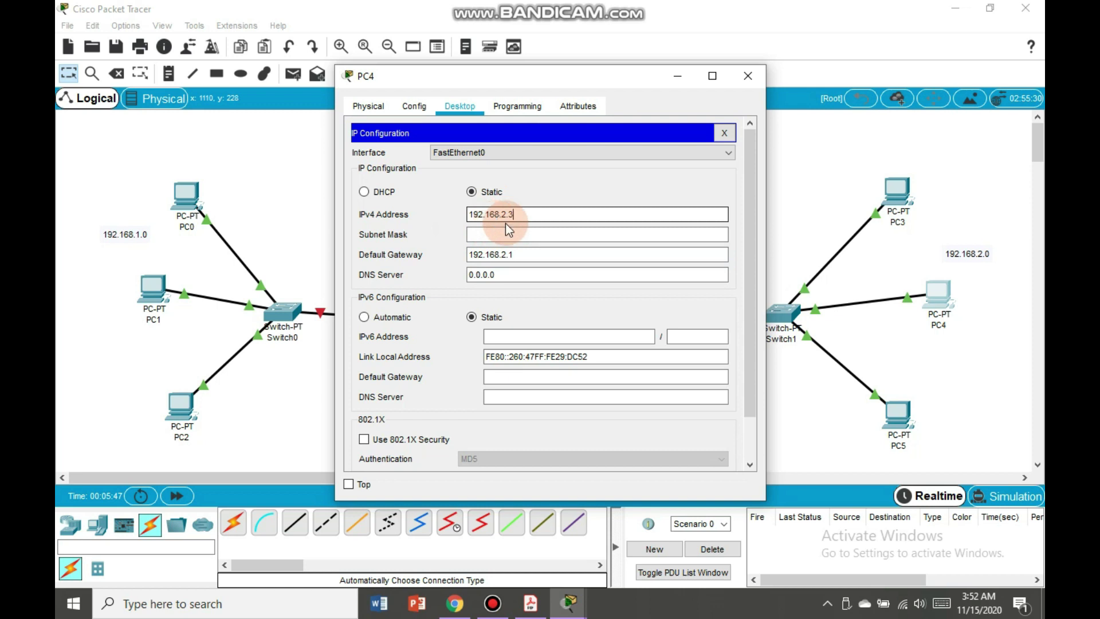
pyautogui.click(748, 76)
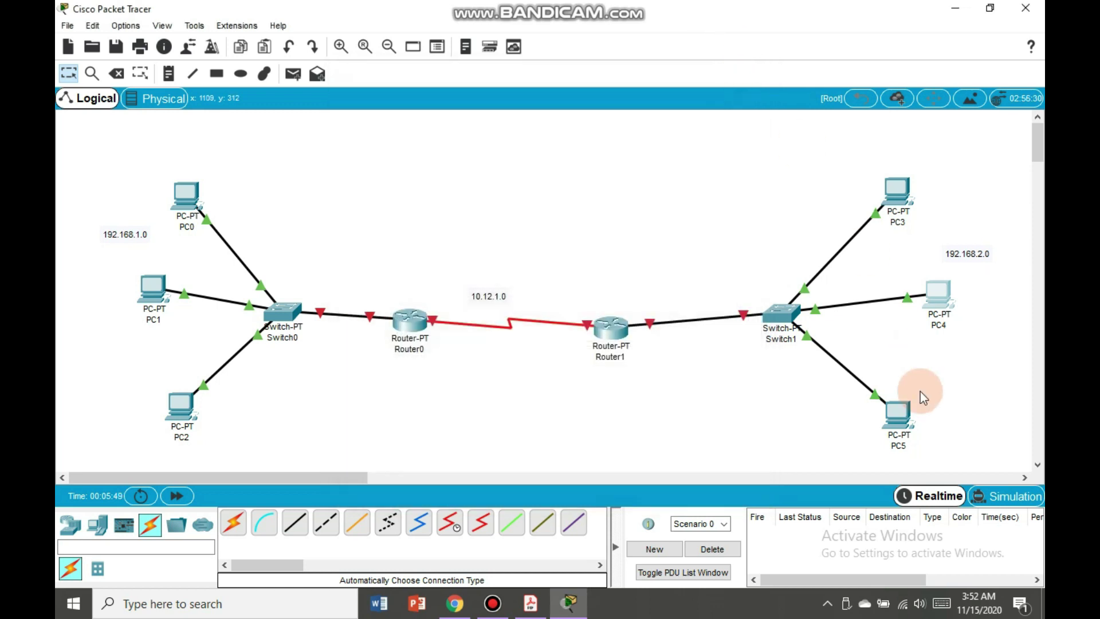
# Step: Give PC5 IPv4 192.168.2.4 with default gateway 192.168.2.1
pyautogui.click(907, 404)
pyautogui.click(463, 109)
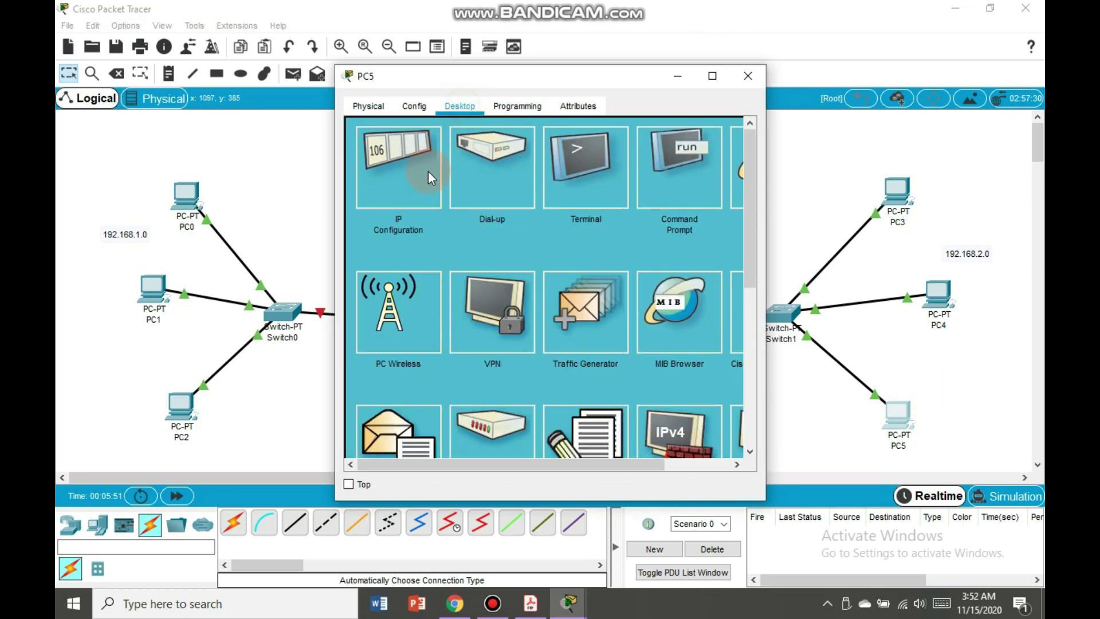
pyautogui.click(424, 172)
pyautogui.click(500, 235)
pyautogui.moveTo(496, 255); pyautogui.dragTo(457, 248)
pyautogui.write('192.168.2.1')
pyautogui.click(497, 216)
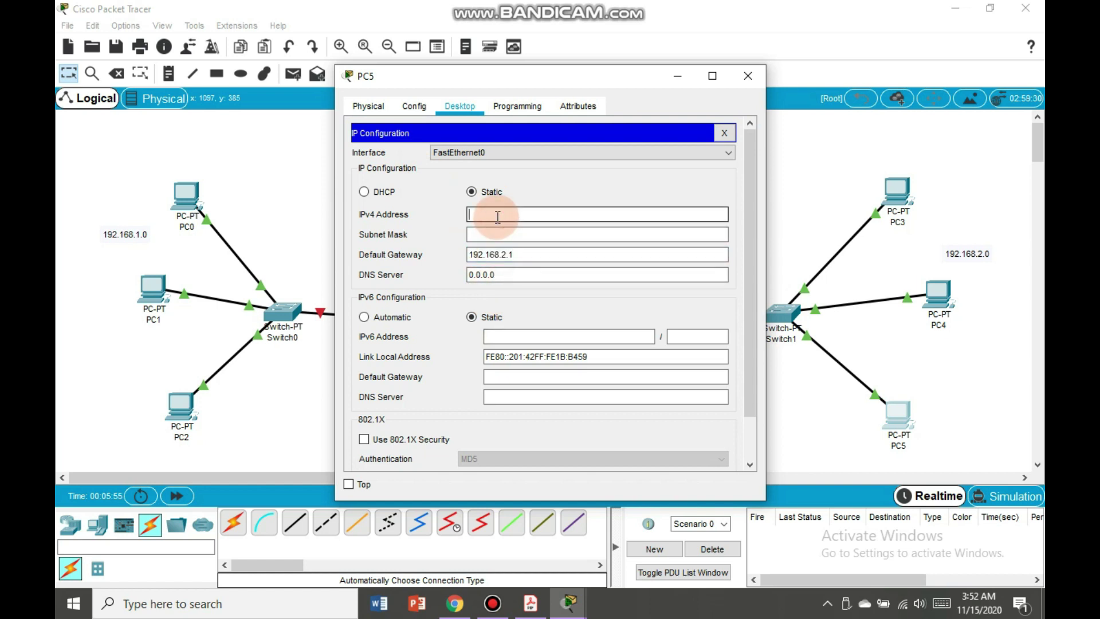
pyautogui.write('192.168.2.4')
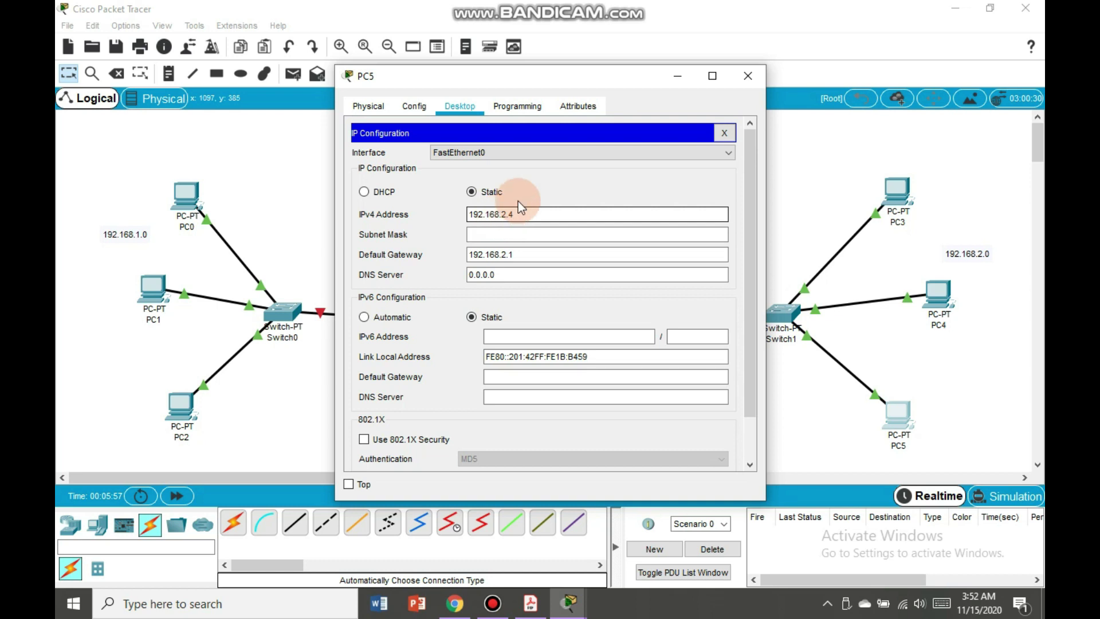
pyautogui.click(543, 194)
pyautogui.click(754, 75)
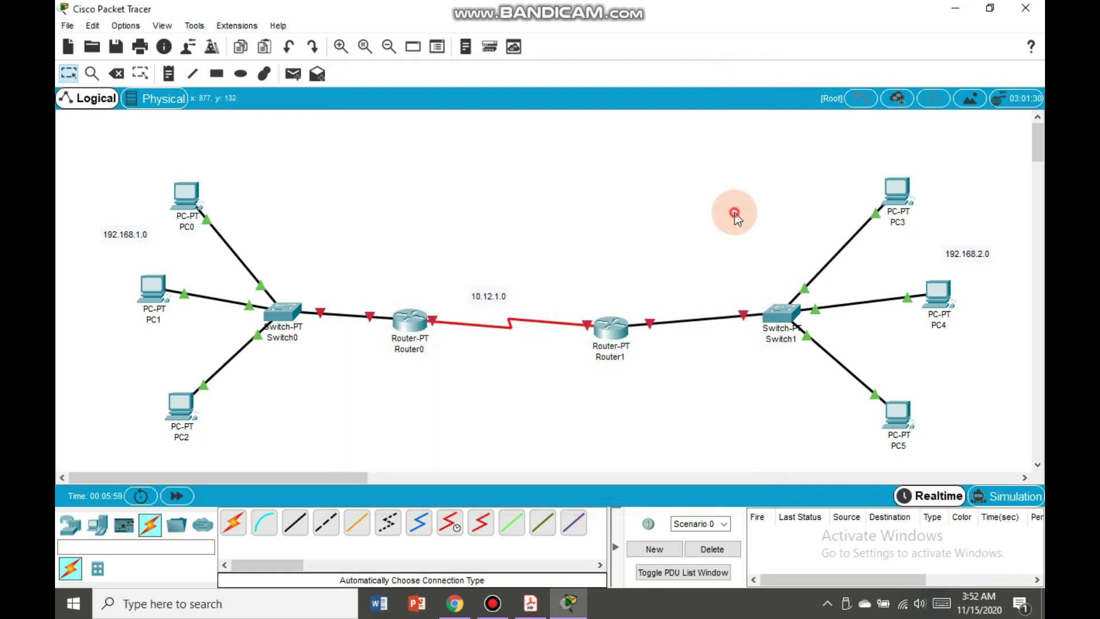
# Step: Set Router0's FastEthernet0/0 to 192.168.1.1 / 255.255.255.0 and switch the port on
pyautogui.click(453, 333)
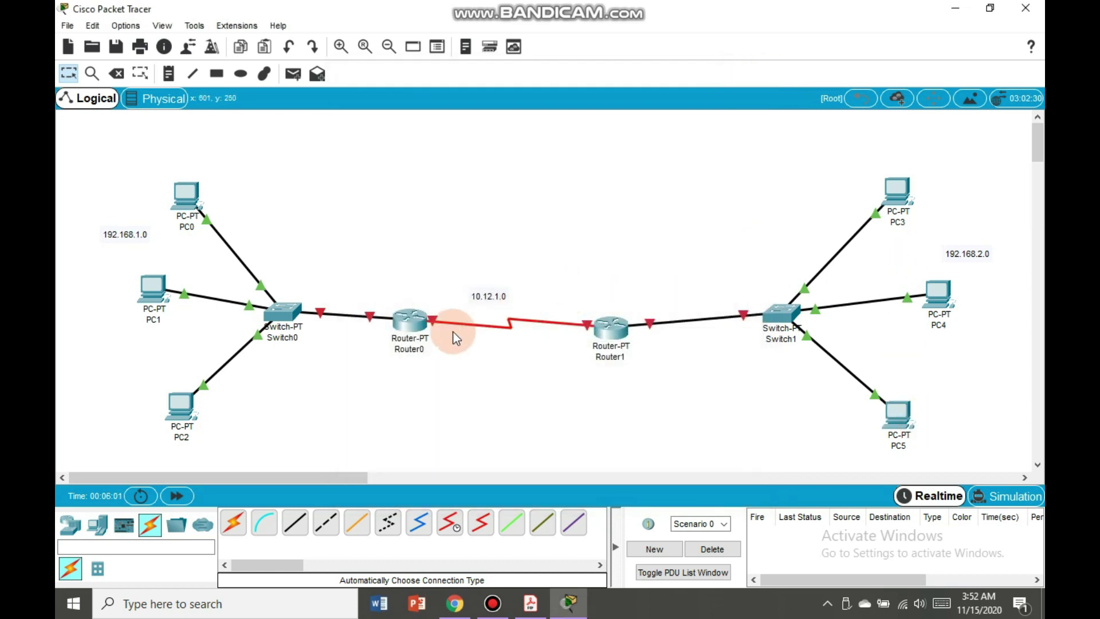
pyautogui.click(428, 353)
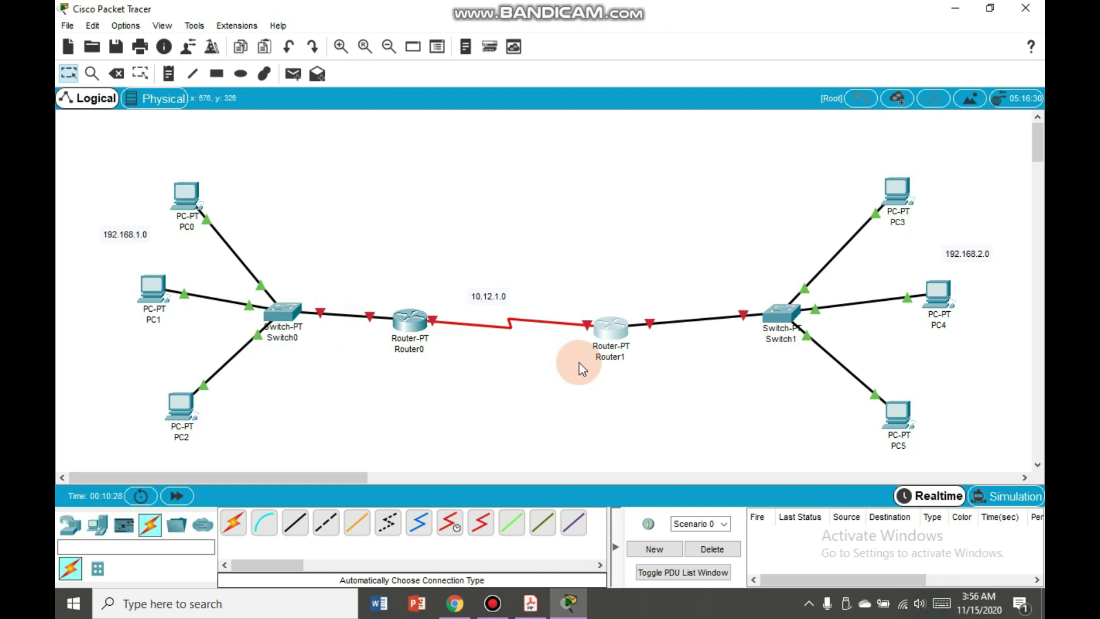
pyautogui.click(416, 322)
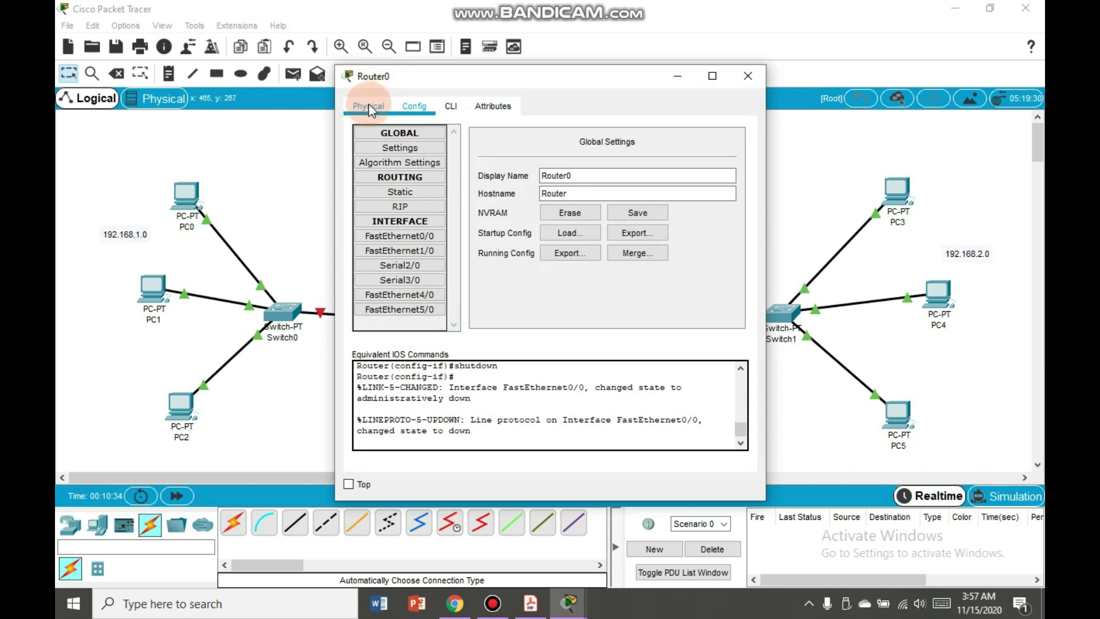
pyautogui.click(395, 235)
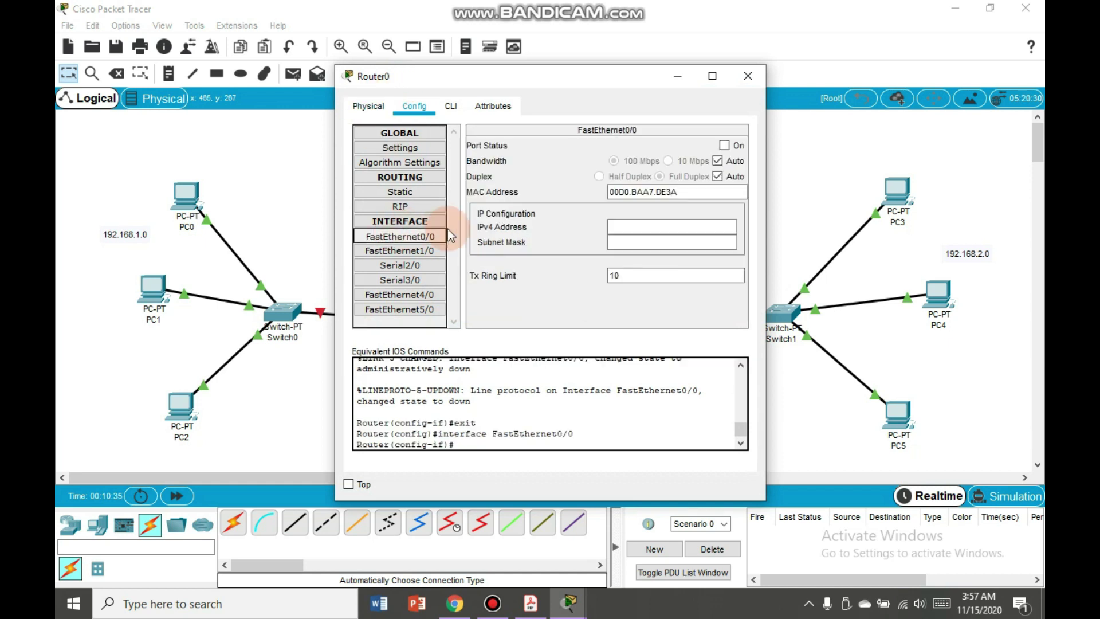
pyautogui.click(665, 228)
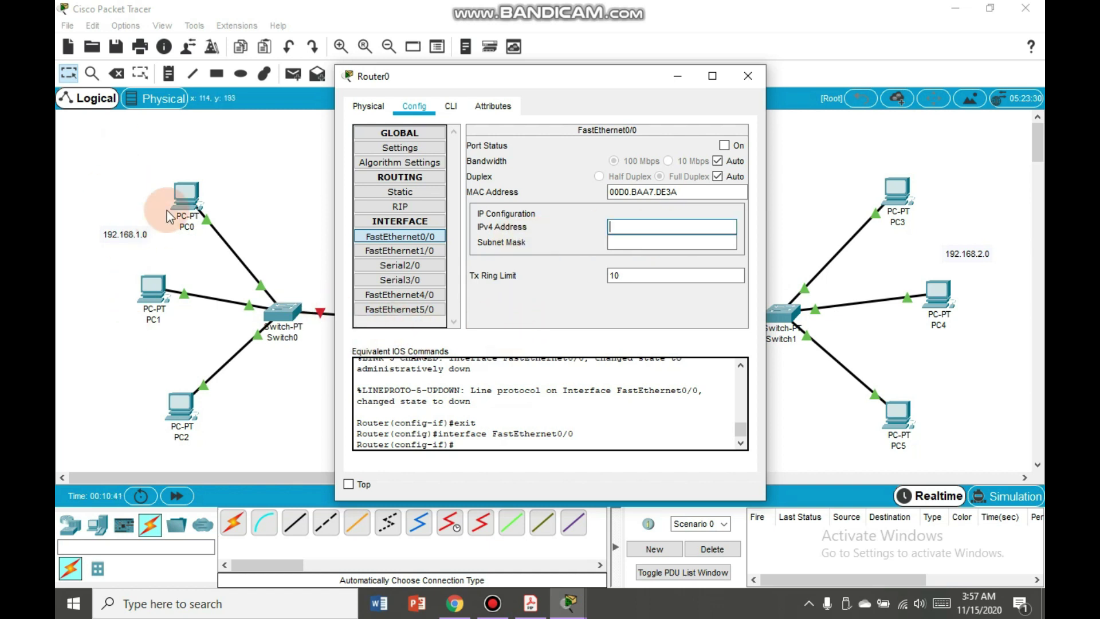
pyautogui.click(639, 229)
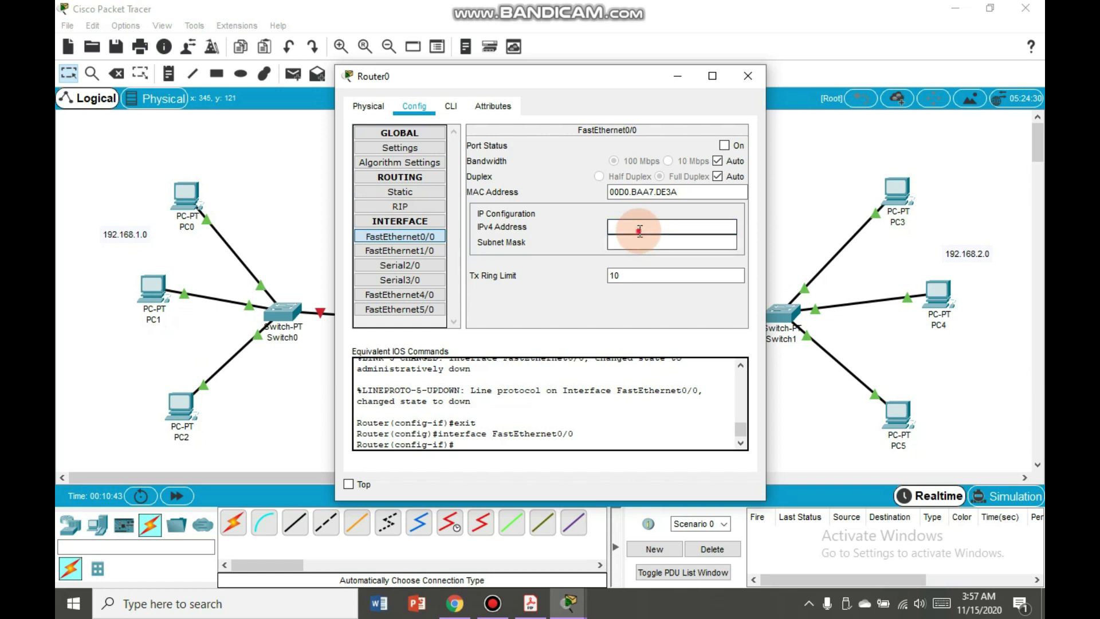
pyautogui.write('192.168.1.1')
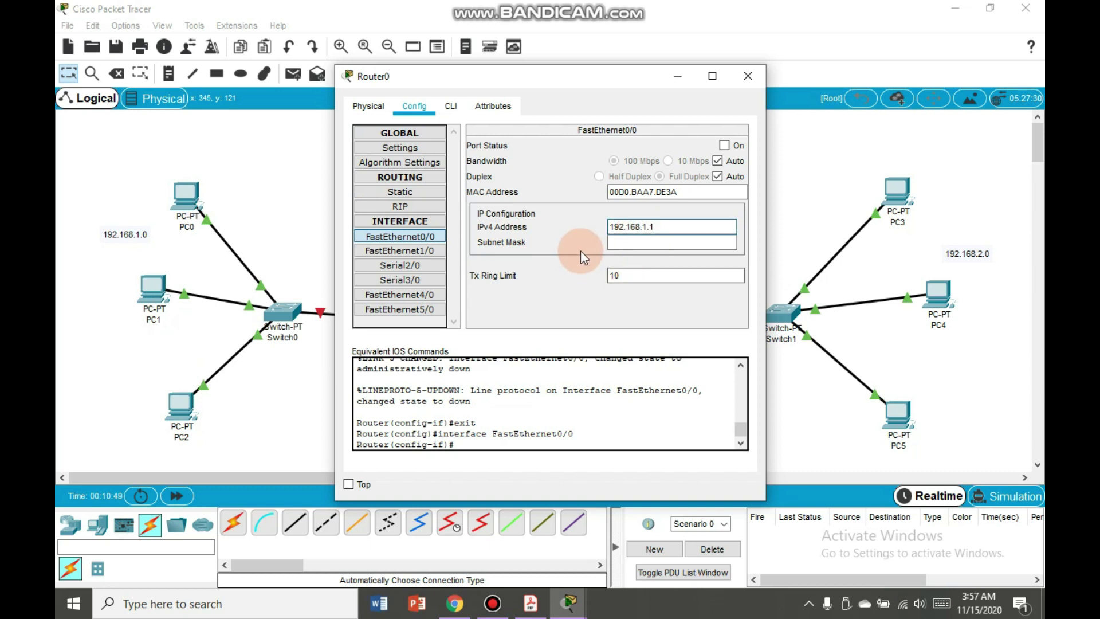
pyautogui.press('Tab')
pyautogui.click(724, 145)
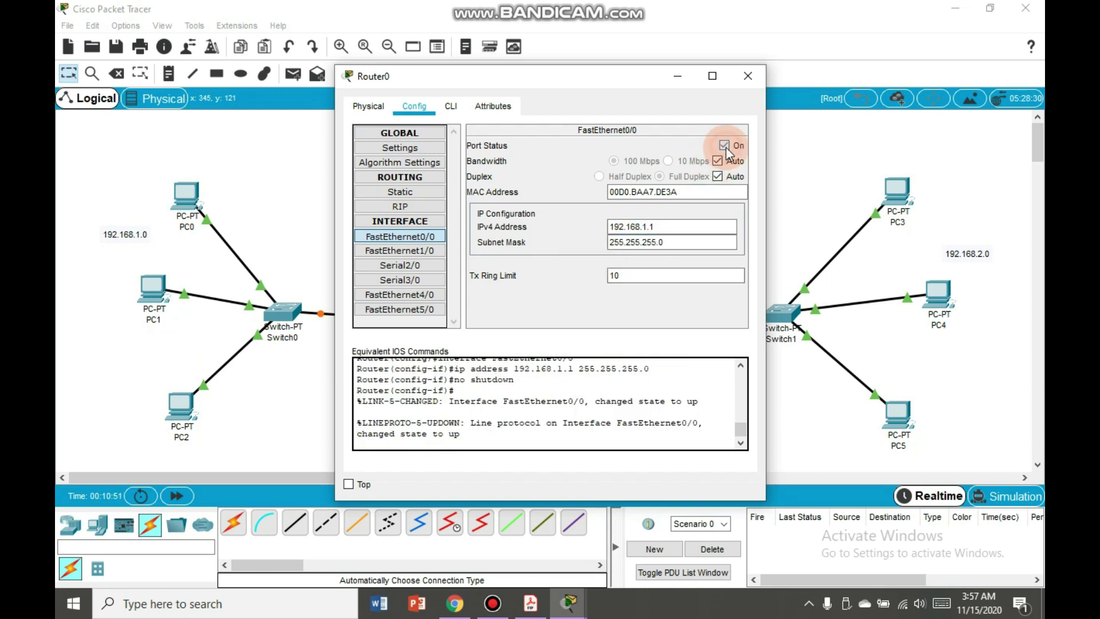
pyautogui.click(743, 79)
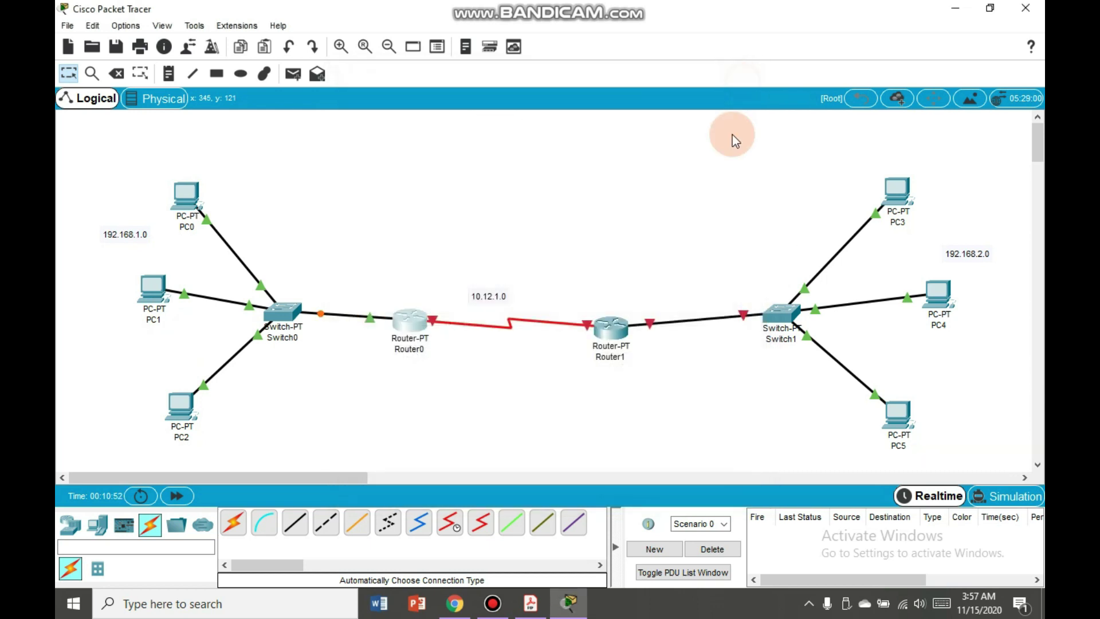
# Step: Set Router1's FastEthernet0/0 to 192.168.2.1 / 255.255.255.0 and switch the port on
pyautogui.click(605, 325)
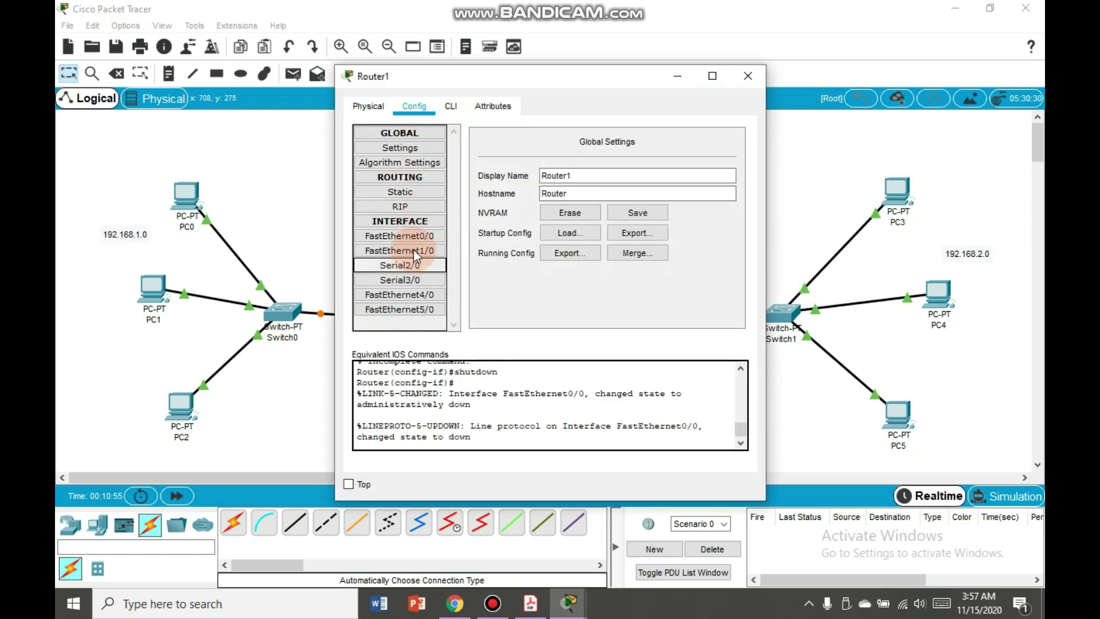
pyautogui.click(378, 236)
pyautogui.click(618, 226)
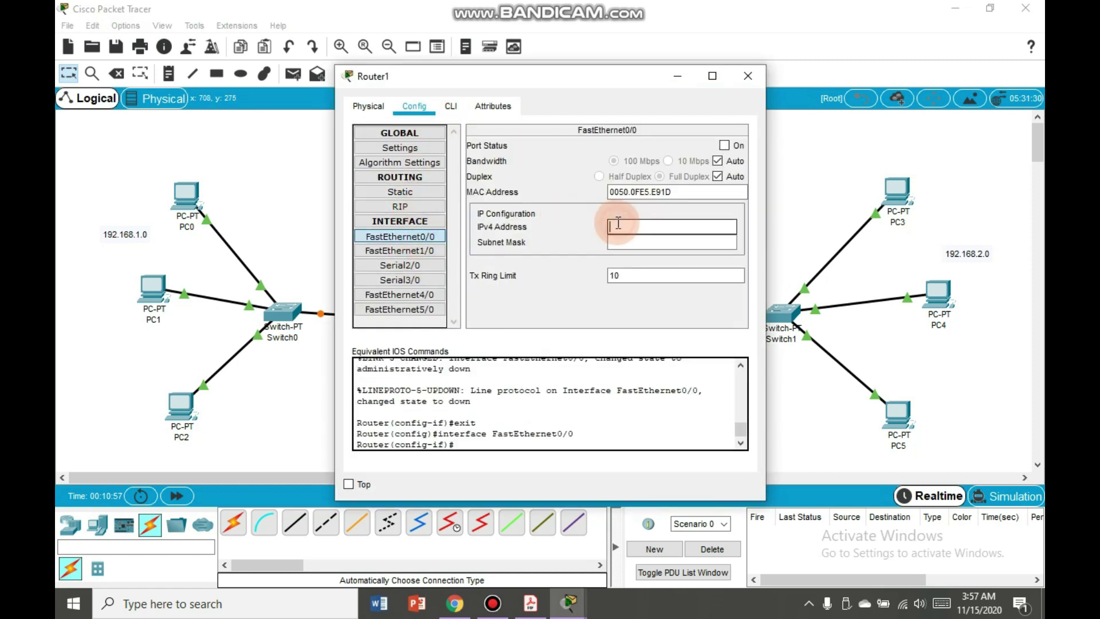
pyautogui.write('192.168.2.1')
pyautogui.click(644, 317)
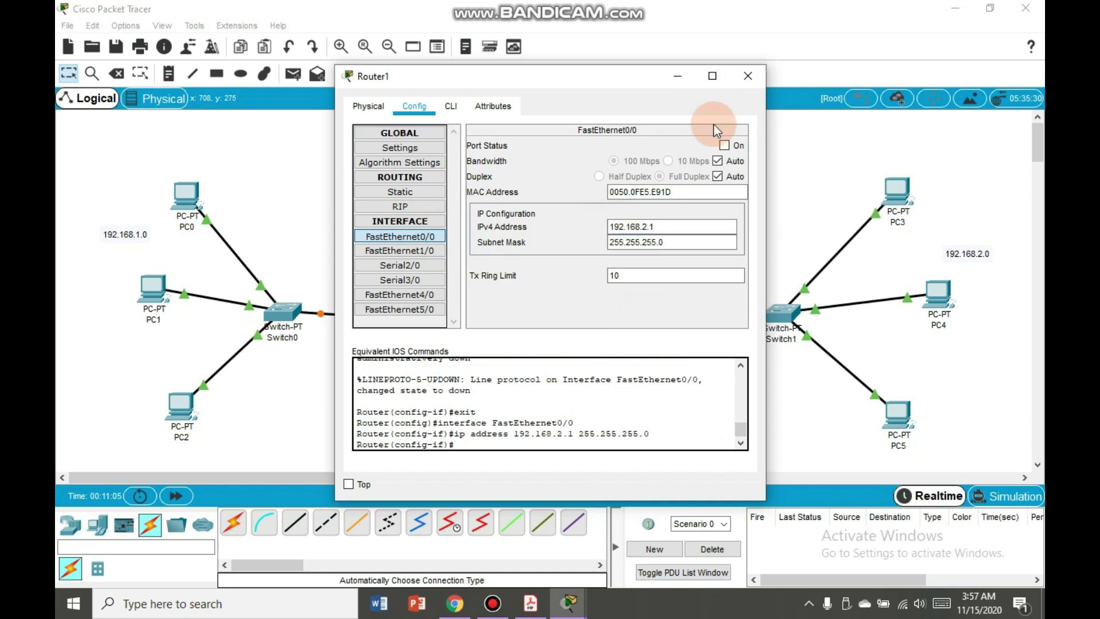
pyautogui.click(724, 144)
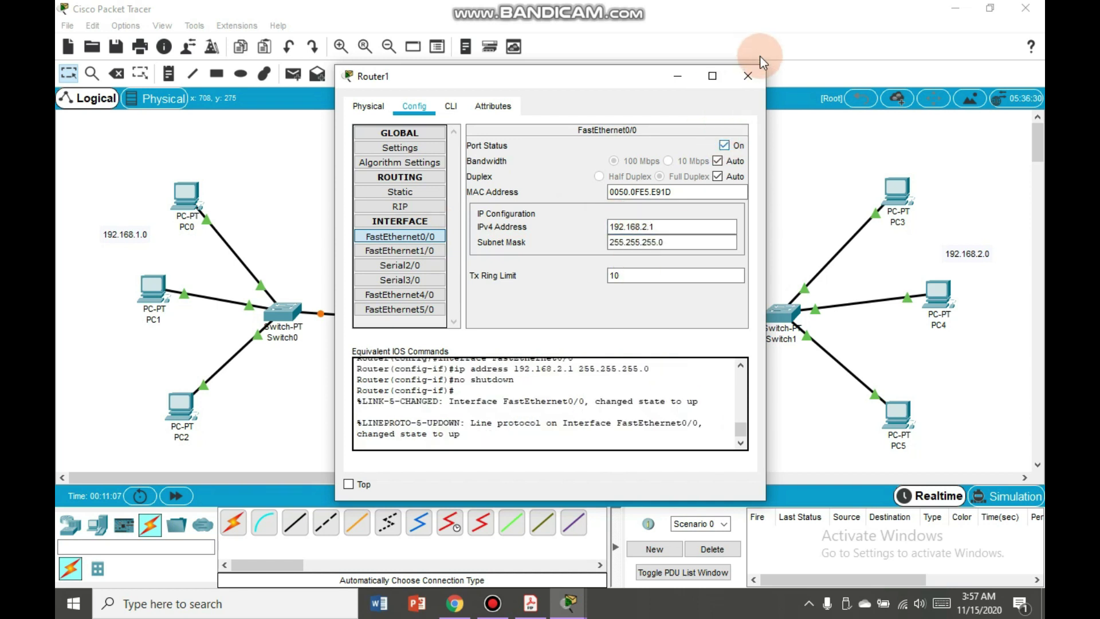
pyautogui.click(748, 76)
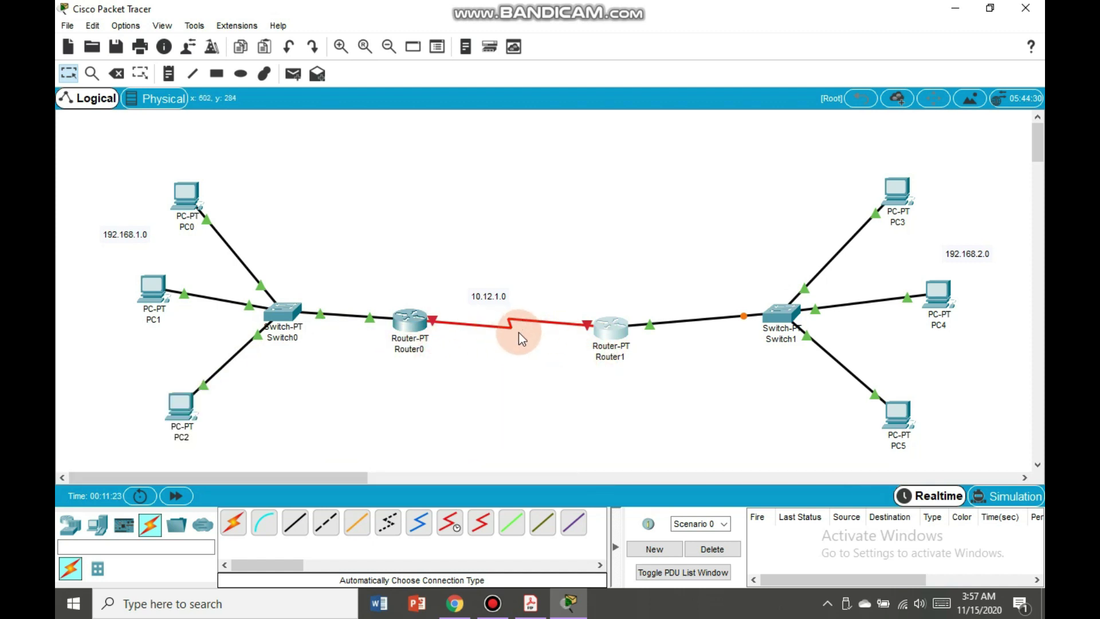
# Step: Assign Router0's Serial2/0 10.12.1.1 with mask 255.0.0.0 and switch the port on
pyautogui.click(413, 316)
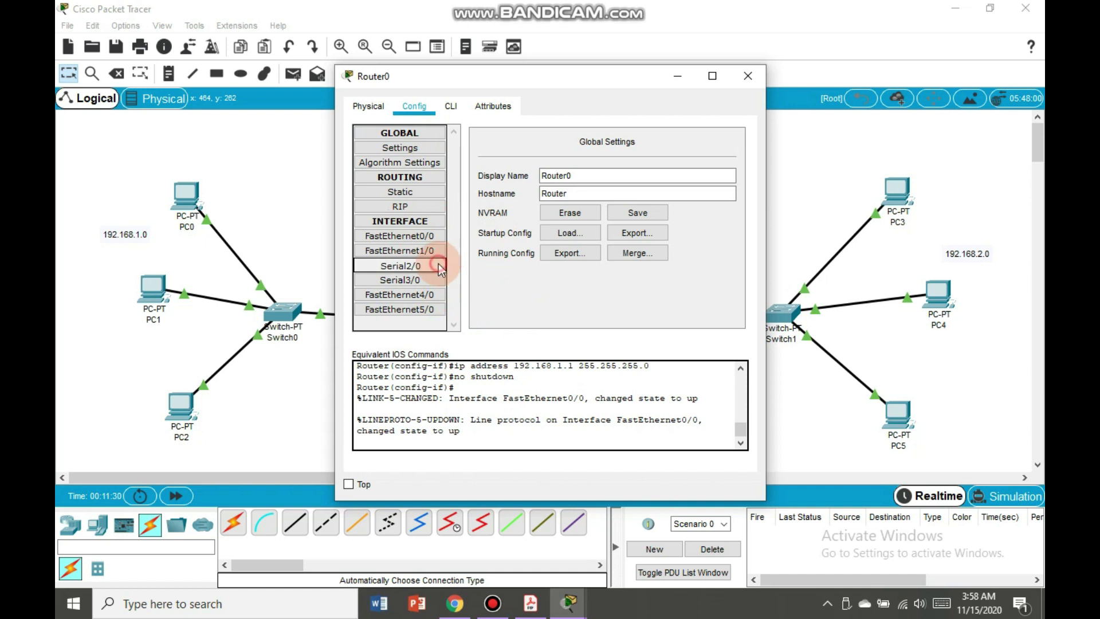
pyautogui.click(400, 265)
pyautogui.click(618, 211)
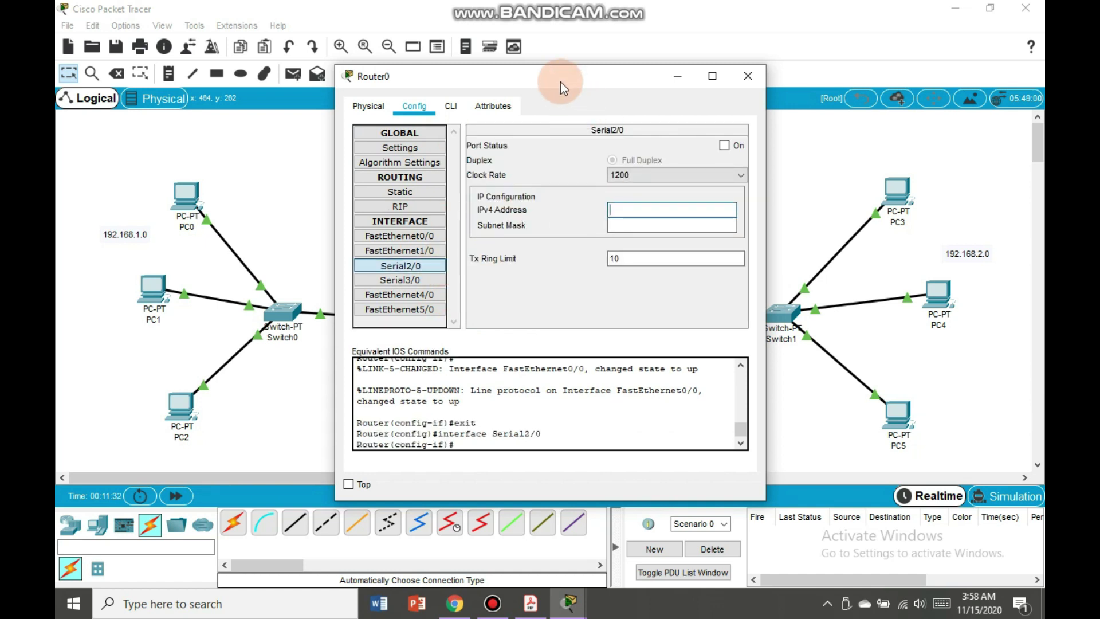
pyautogui.moveTo(561, 84); pyautogui.dragTo(764, 95)
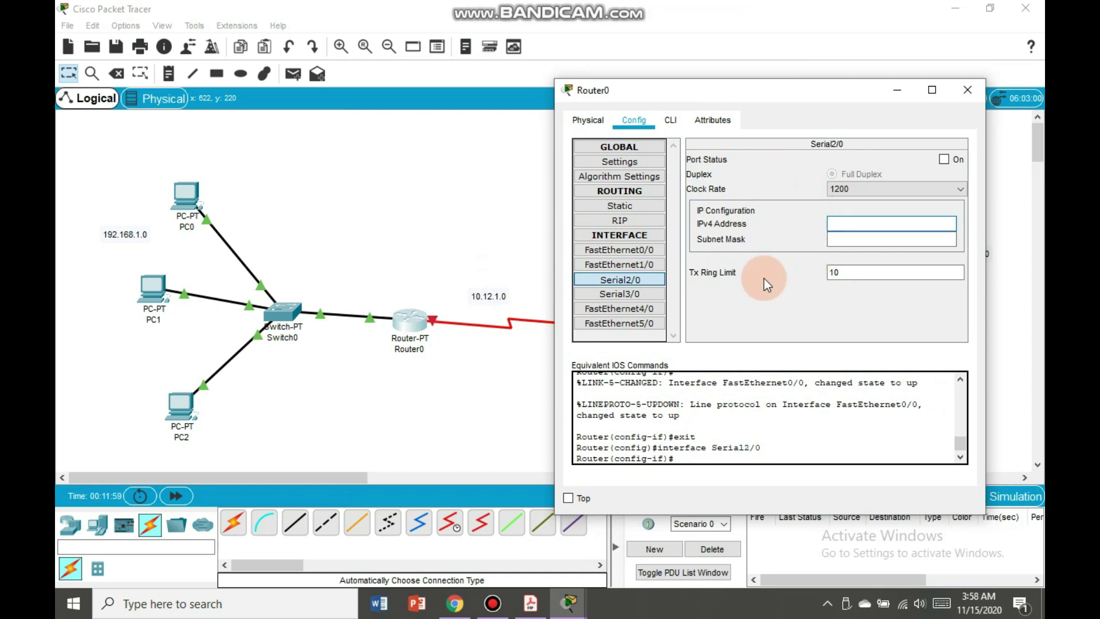
pyautogui.write('10.12.1.1')
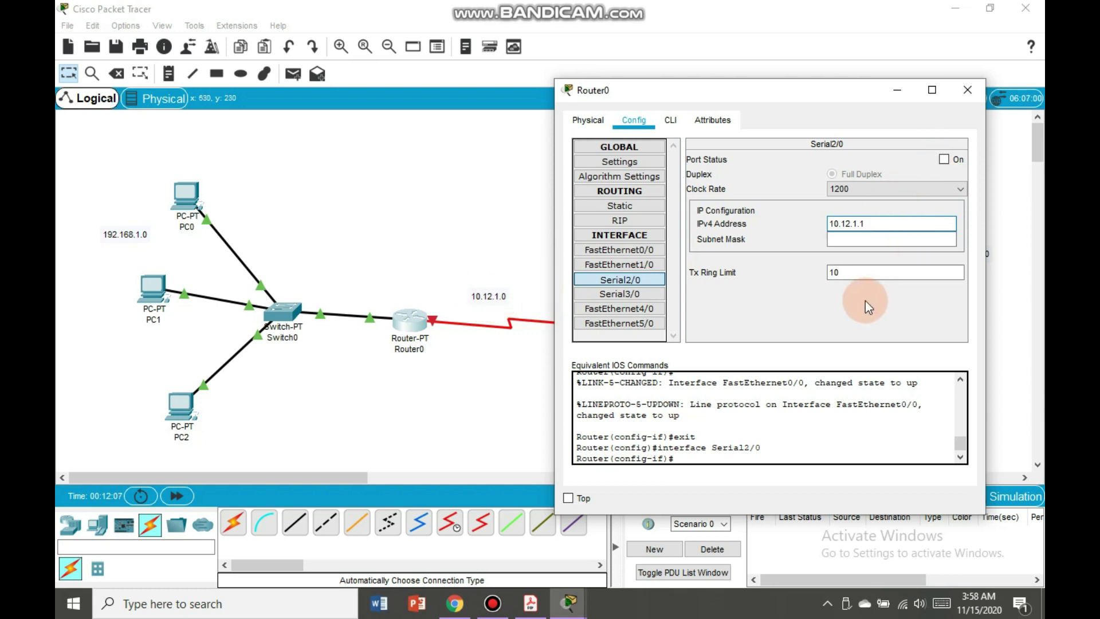
pyautogui.press('Return')
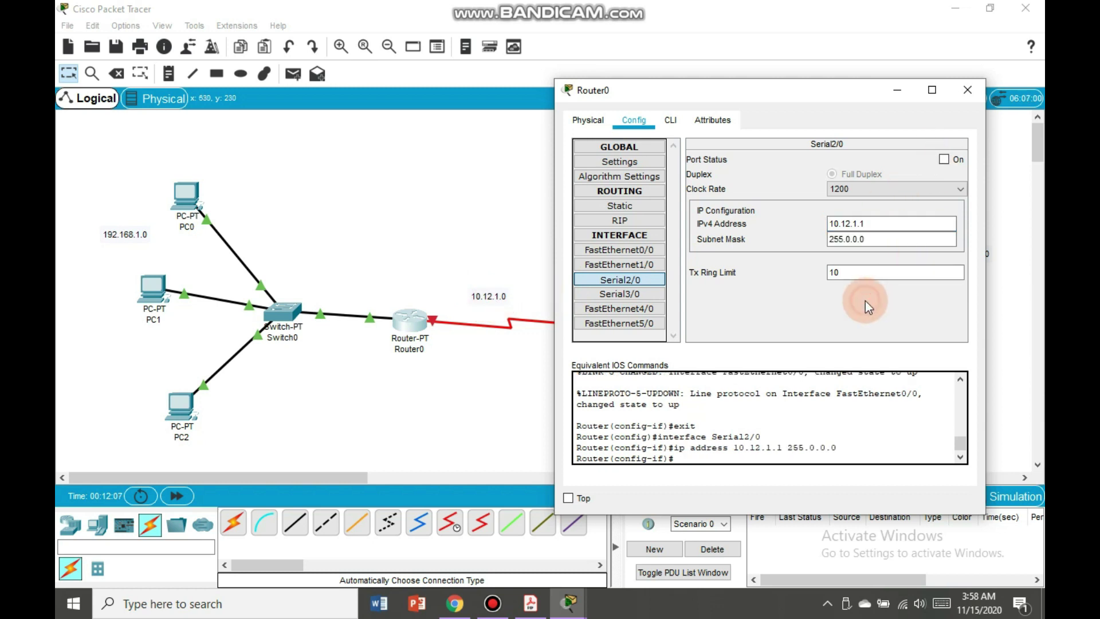
pyautogui.click(944, 159)
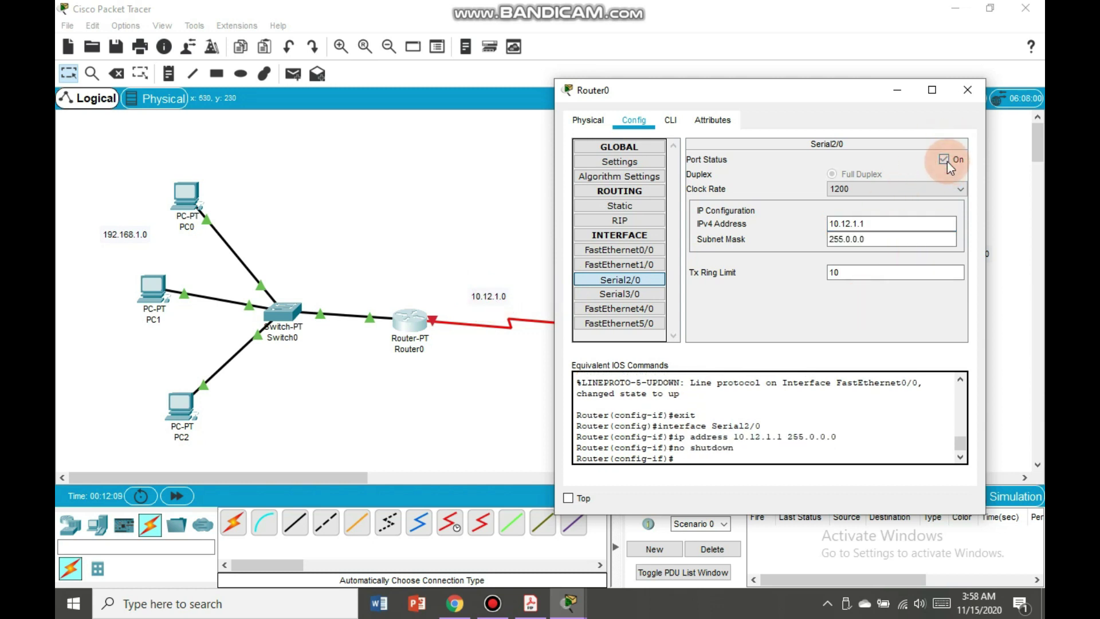
pyautogui.click(958, 92)
pyautogui.click(611, 339)
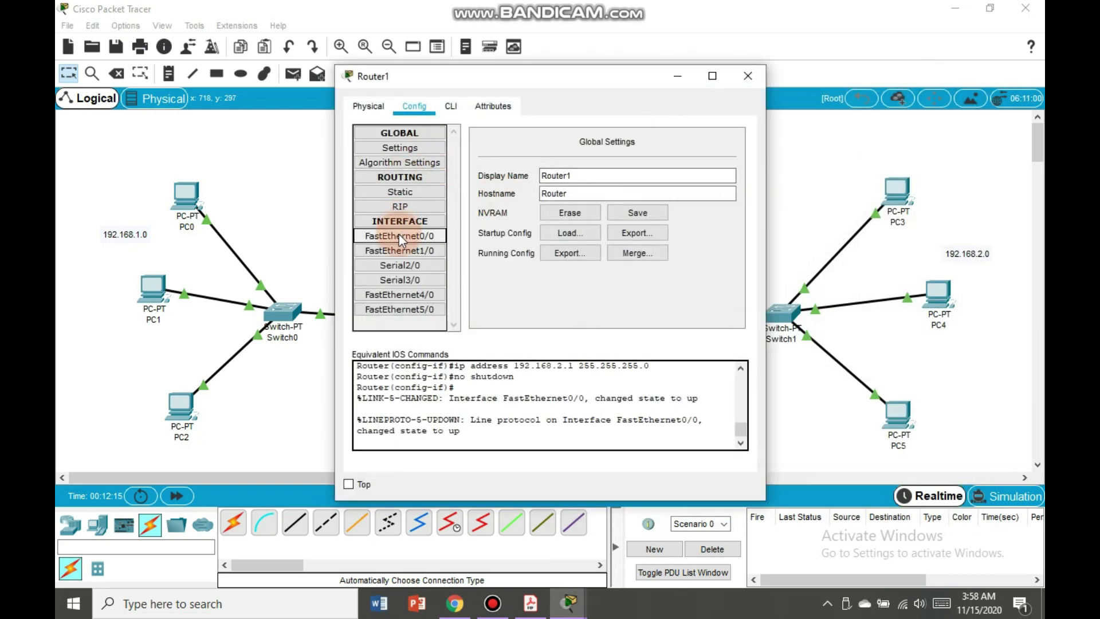
# Step: Assign Router1's Serial2/0 10.12.1.2 with mask 255.0.0.0 and switch the port on
pyautogui.click(404, 264)
pyautogui.click(629, 214)
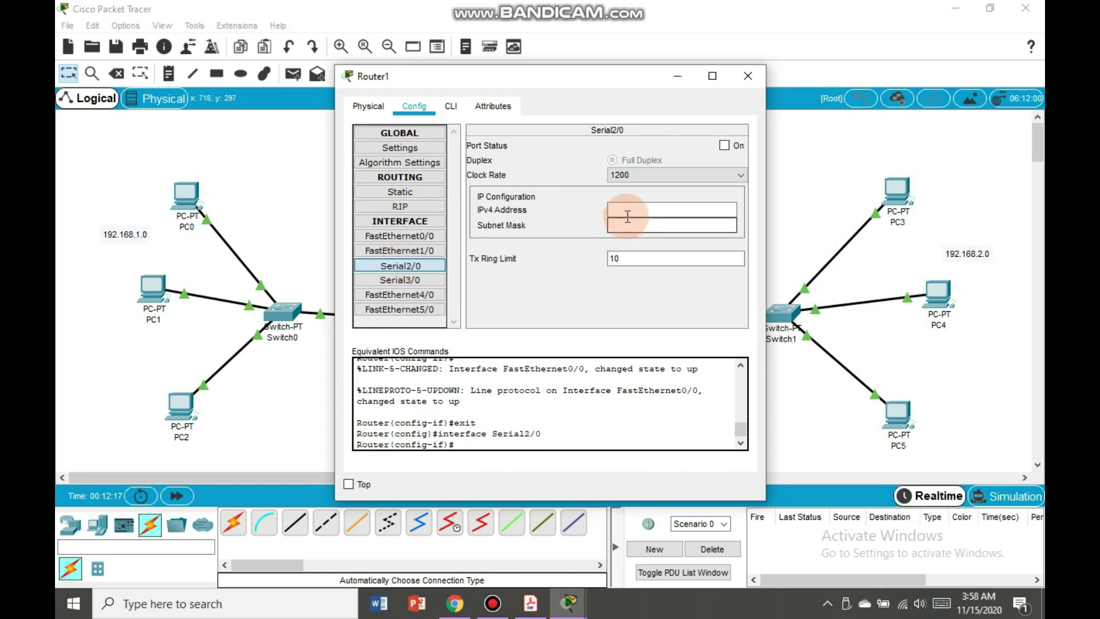
pyautogui.write('10.12.1.2')
pyautogui.click(645, 300)
pyautogui.click(721, 122)
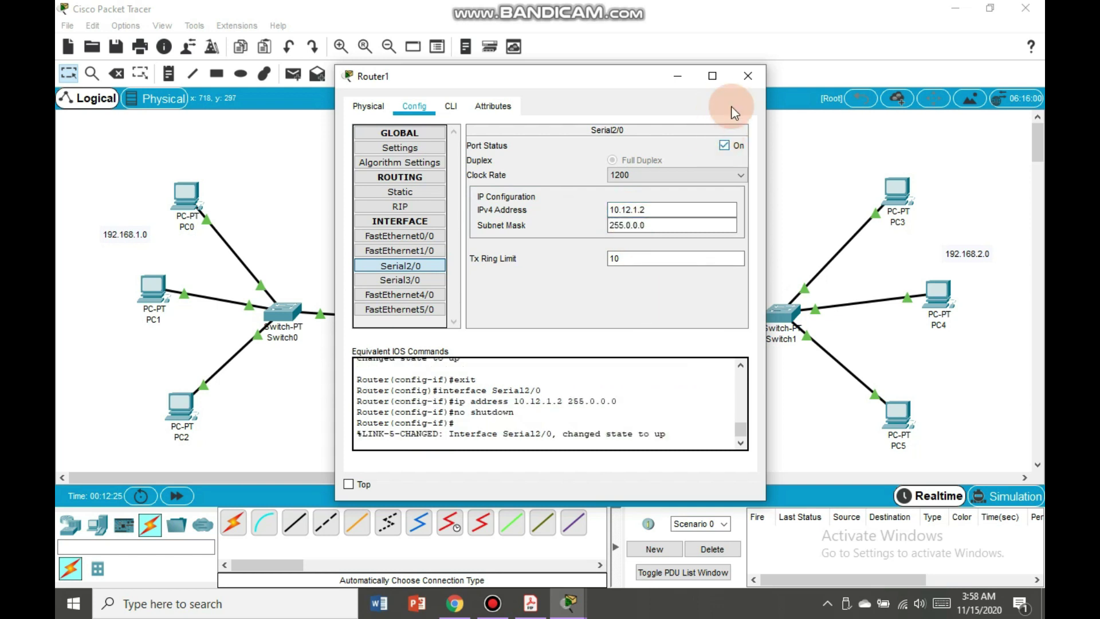
pyautogui.click(748, 75)
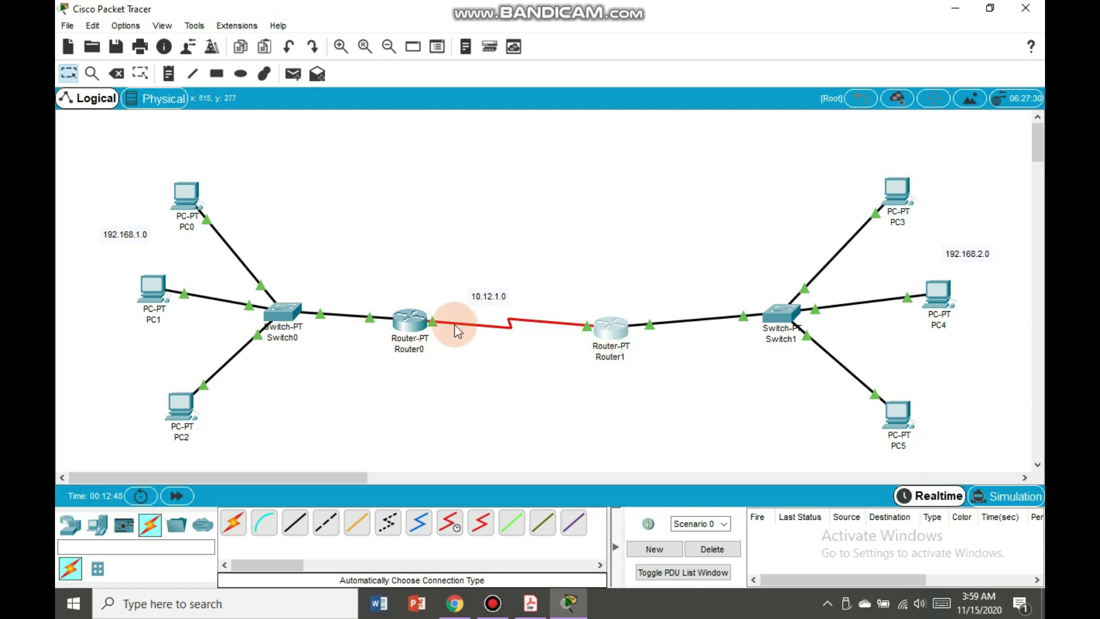
# Step: Bring up Router0's RIP routing settings and move the window aside to see the topology
pyautogui.click(411, 320)
pyautogui.click(395, 150)
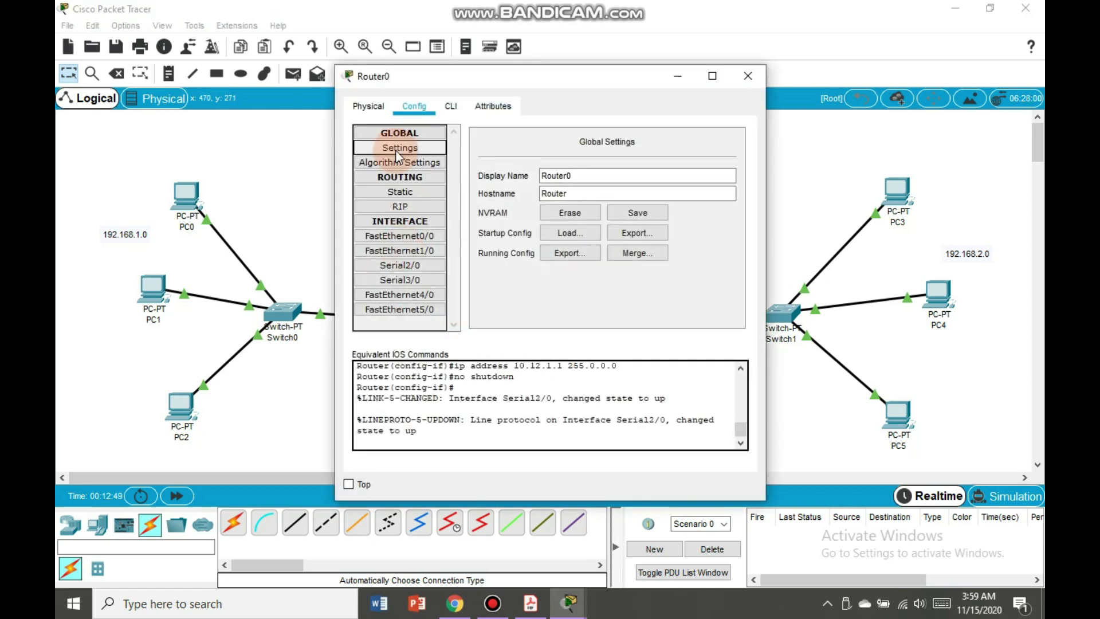
pyautogui.click(404, 208)
pyautogui.click(623, 159)
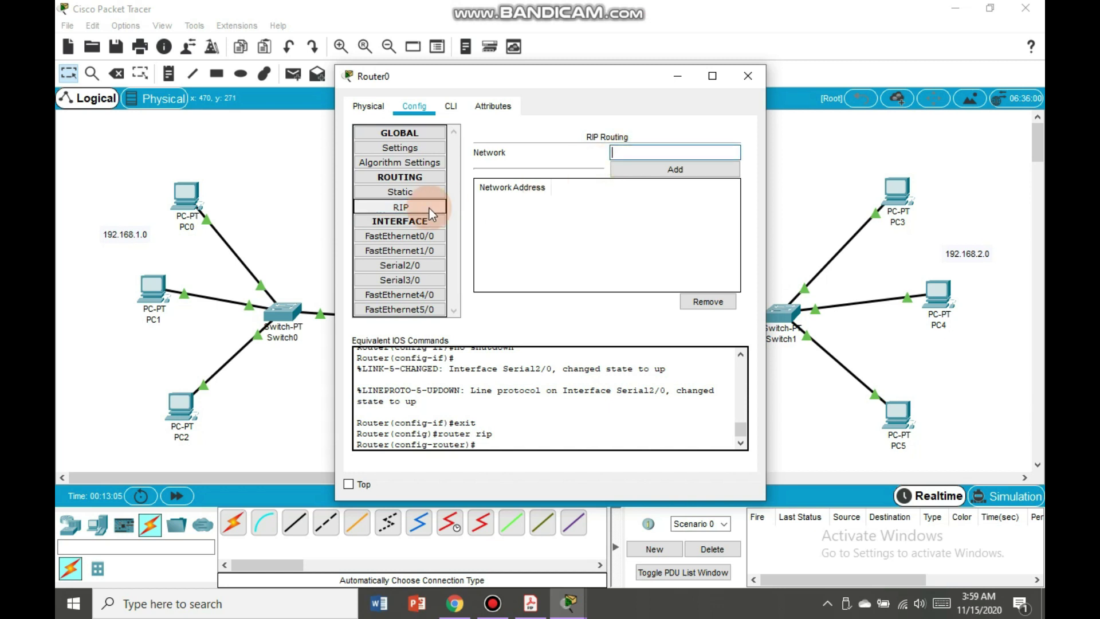
pyautogui.moveTo(535, 91); pyautogui.dragTo(552, 5)
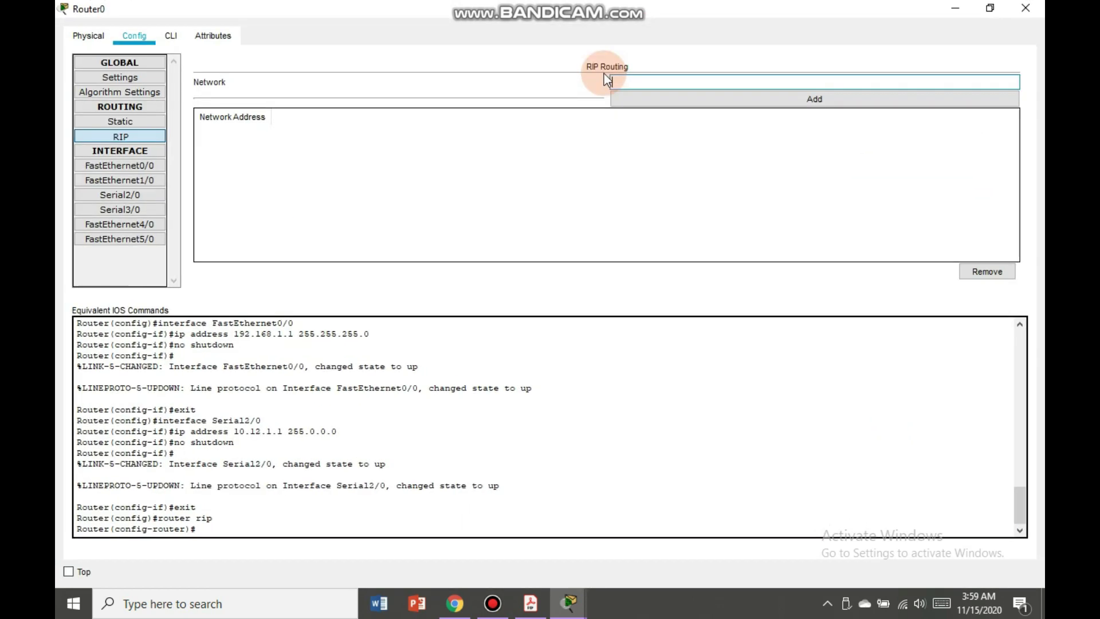
pyautogui.click(989, 7)
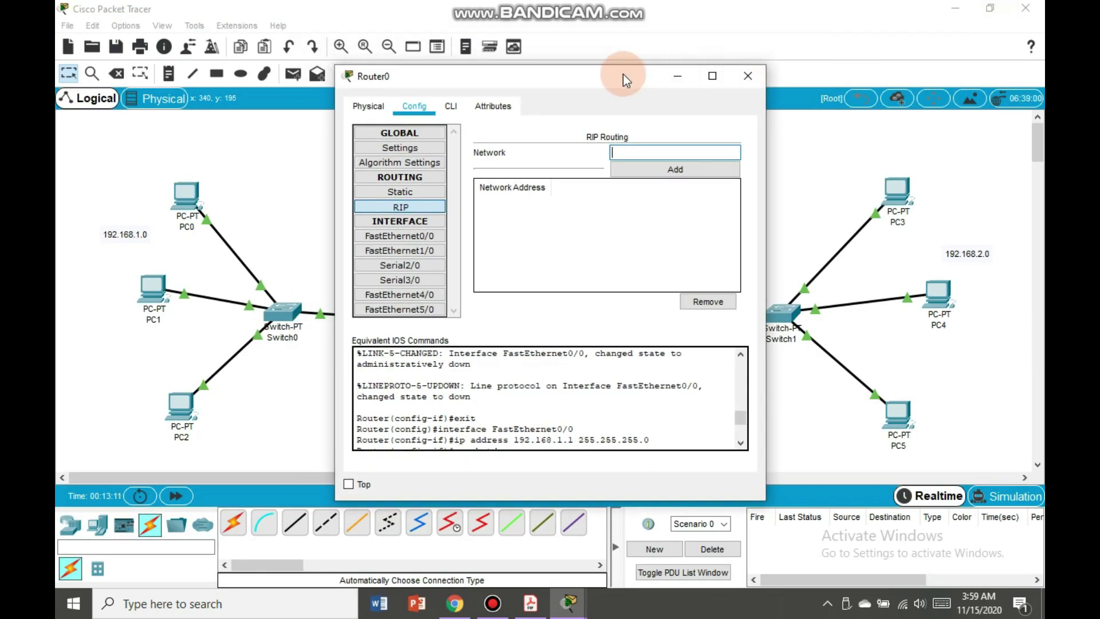
pyautogui.moveTo(623, 78); pyautogui.dragTo(733, 80)
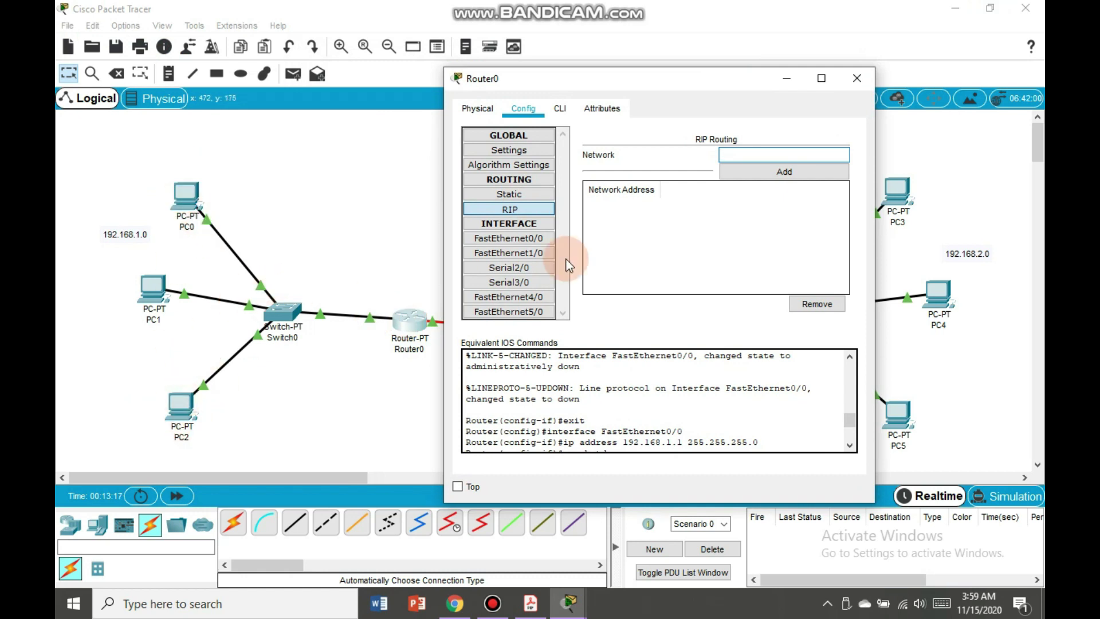
# Step: Add RIP networks 192.168.1.0 and 10.0.0.0 on Router0, then bring up Router1's settings
pyautogui.click(762, 181)
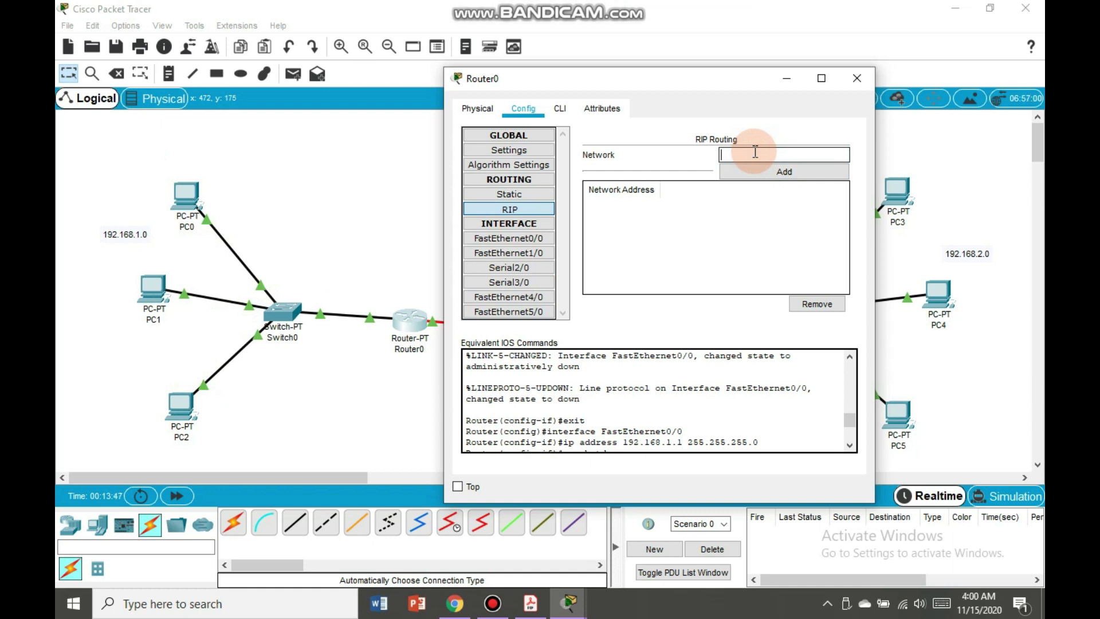
pyautogui.click(755, 152)
pyautogui.write('192.16')
pyautogui.write('8.1')
pyautogui.write('.1')
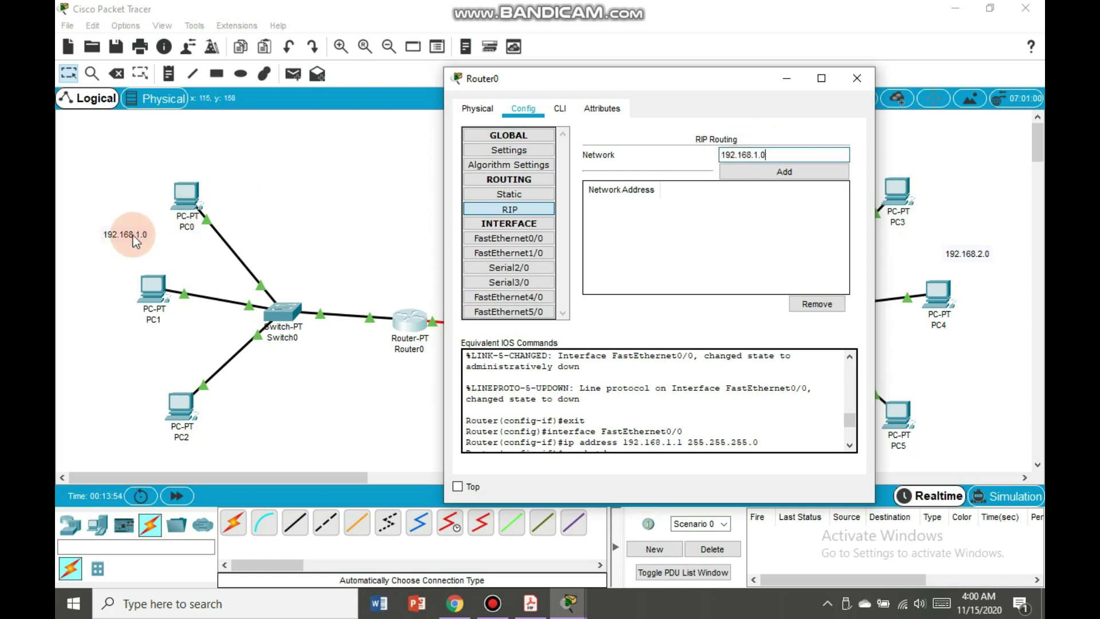
pyautogui.click(783, 173)
pyautogui.moveTo(571, 71); pyautogui.dragTo(714, 69)
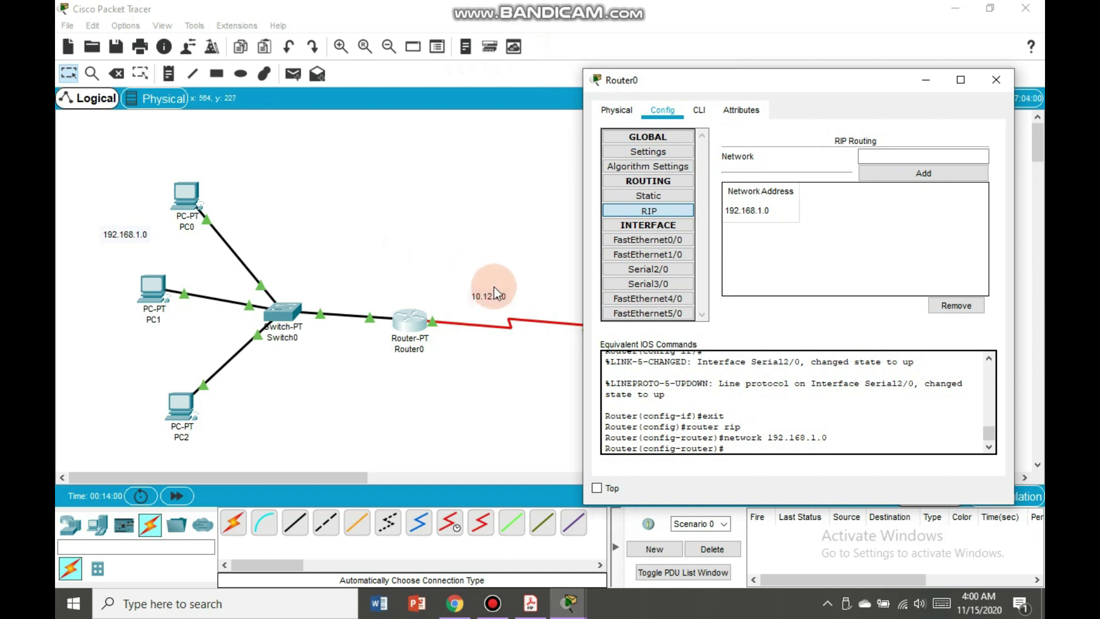
pyautogui.click(892, 153)
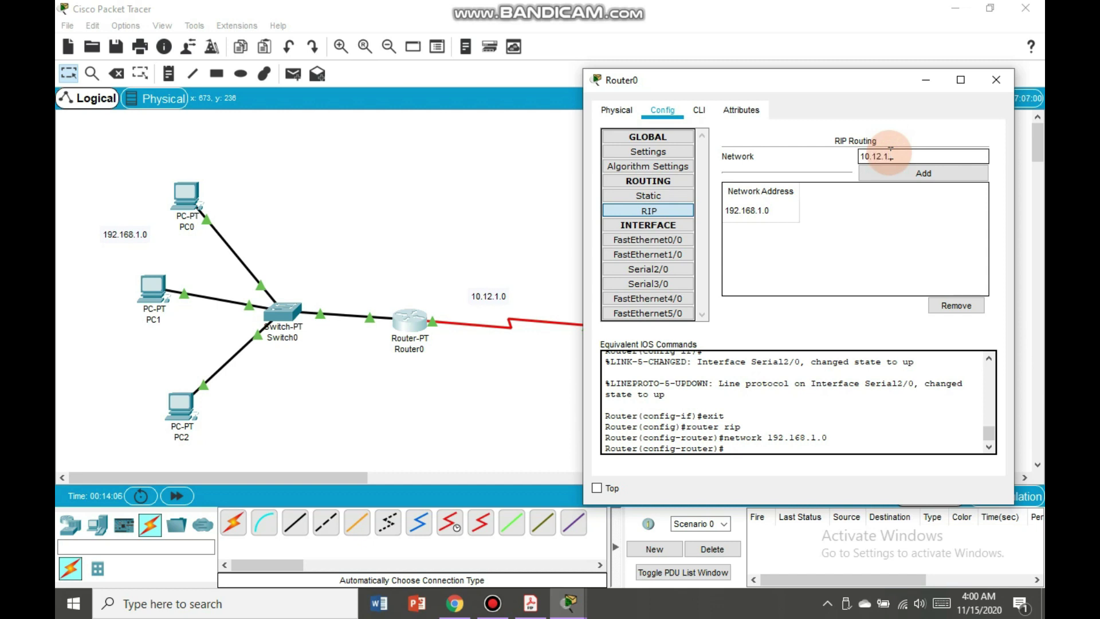
pyautogui.click(892, 173)
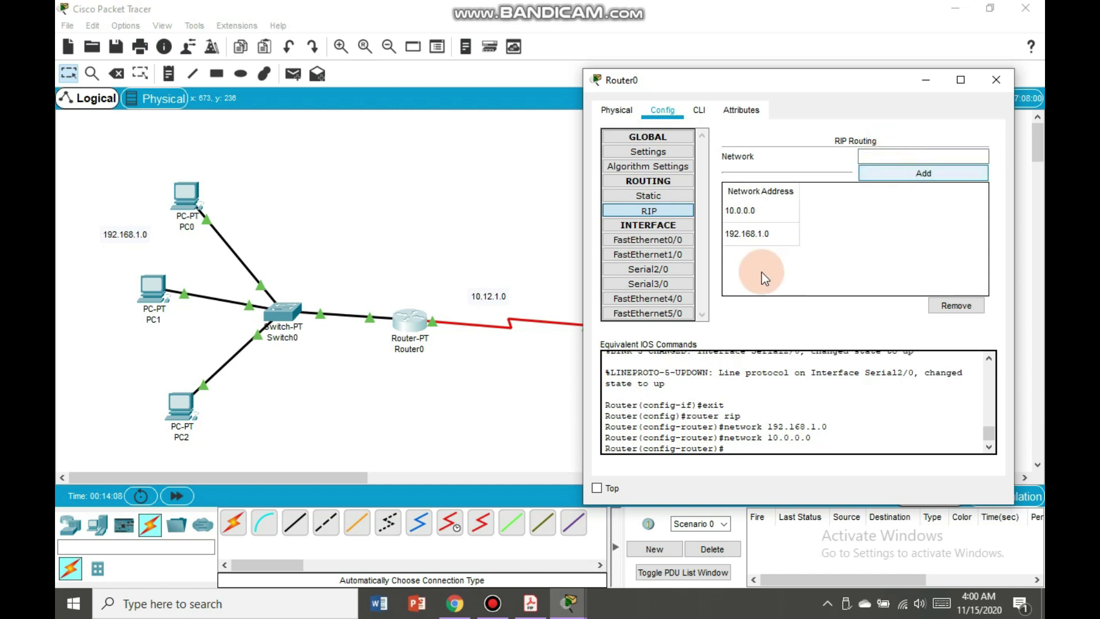
pyautogui.click(995, 80)
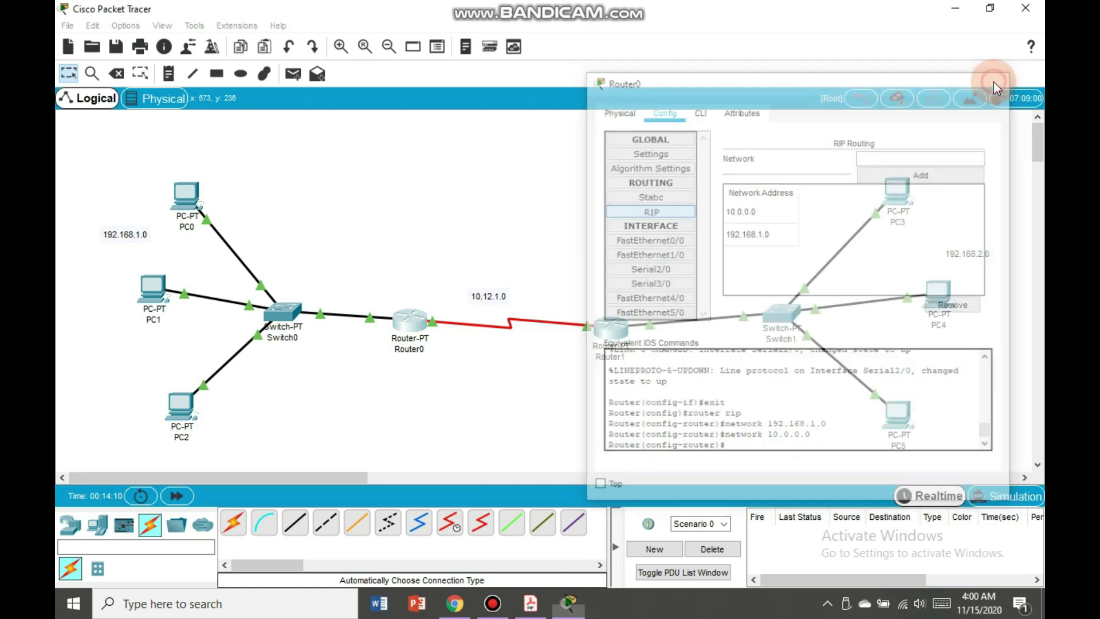
pyautogui.click(612, 327)
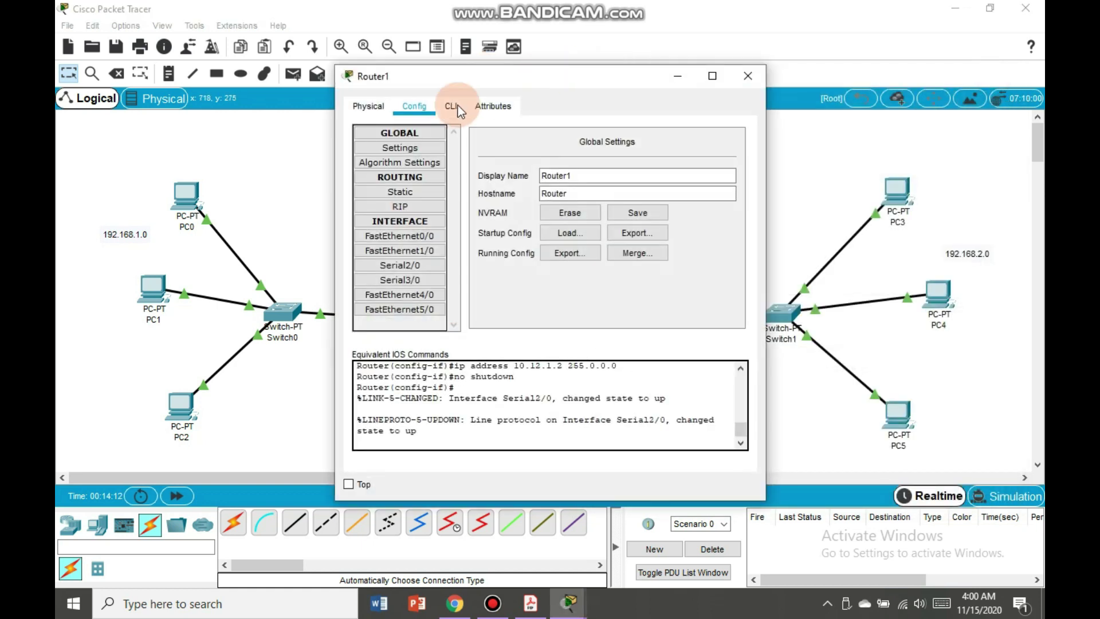
# Step: Add RIP networks 192.168.2.0 and 10.12.1.0 (shown as 10.0.0.0) on Router1
pyautogui.click(405, 207)
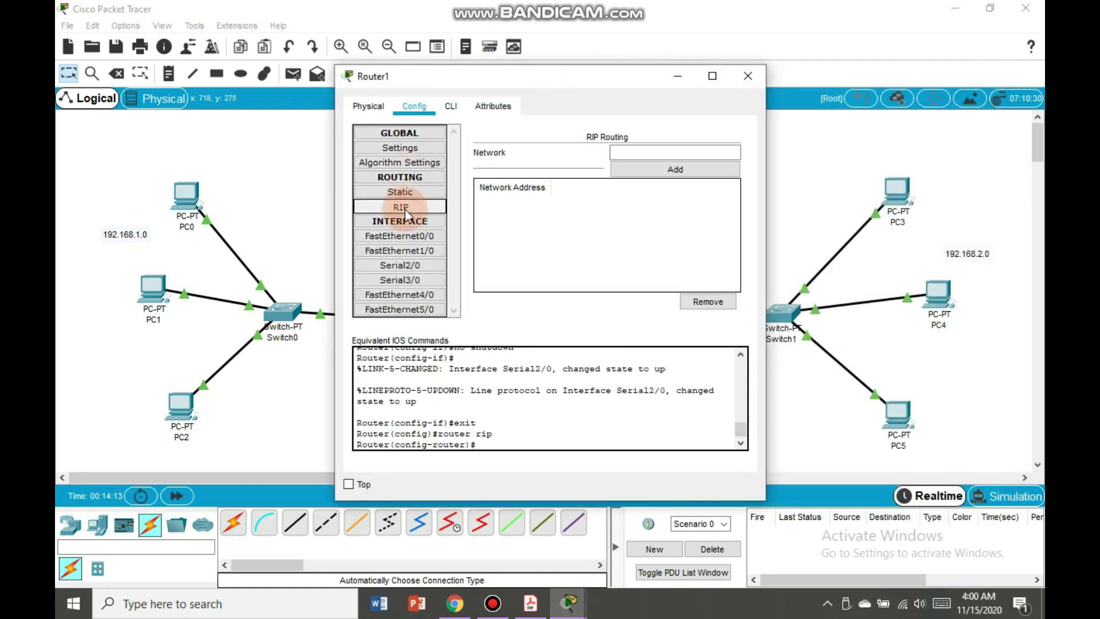
pyautogui.click(634, 151)
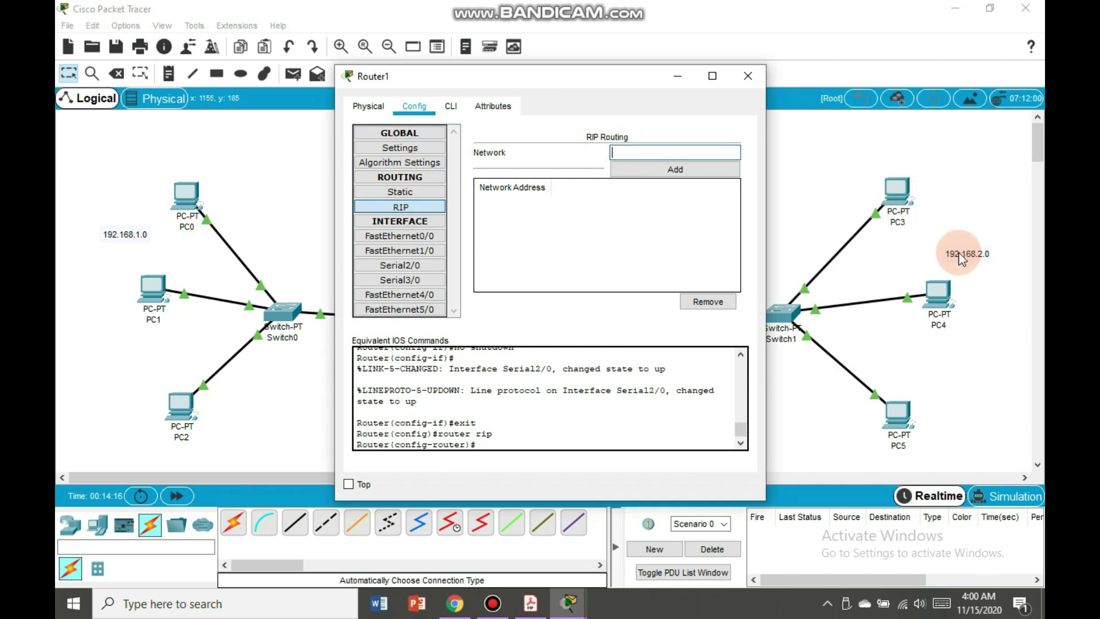
pyautogui.click(973, 254)
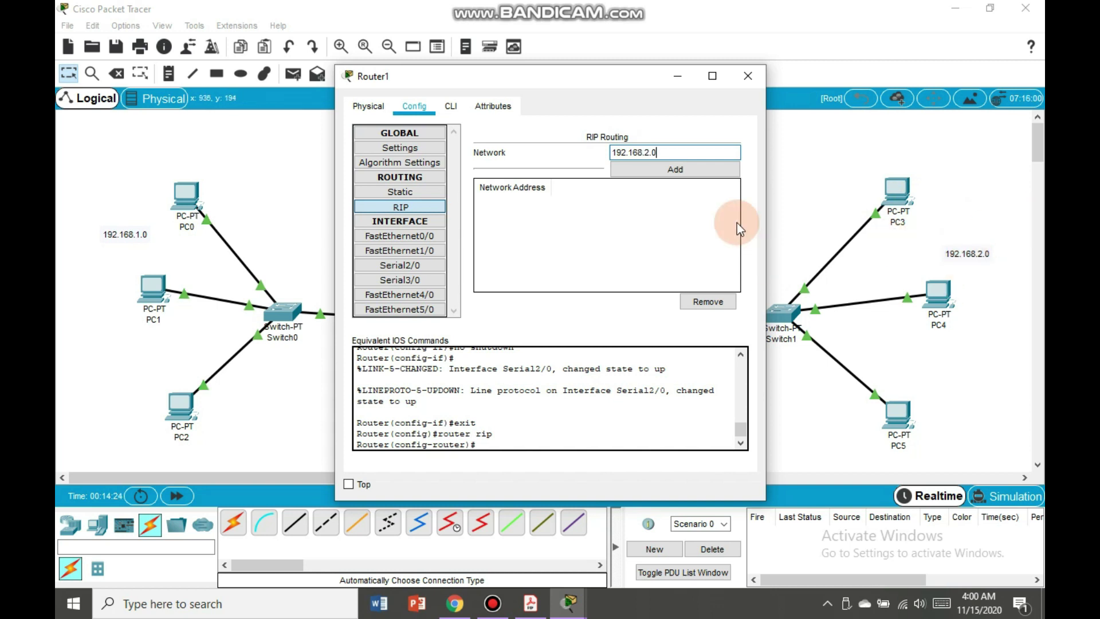
pyautogui.click(694, 172)
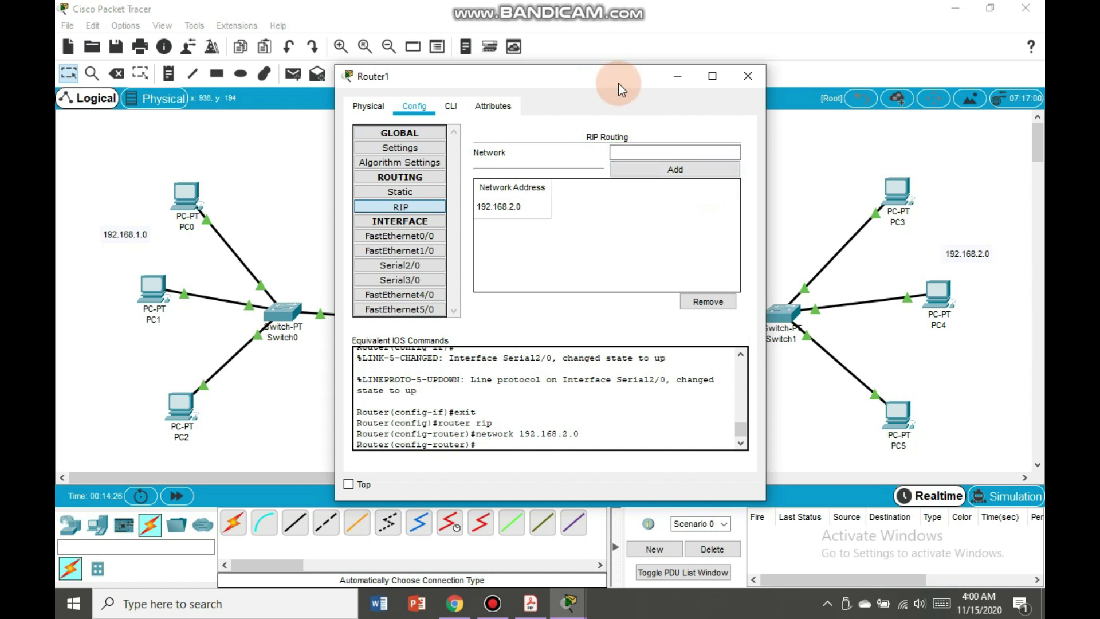
pyautogui.moveTo(617, 84); pyautogui.dragTo(823, 72)
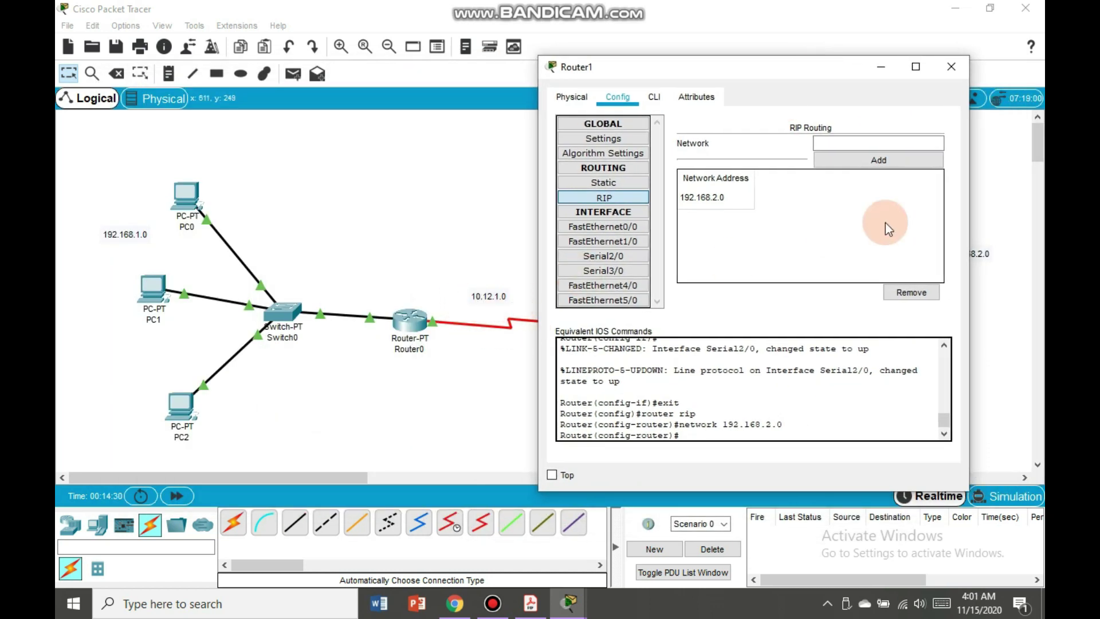
pyautogui.click(828, 143)
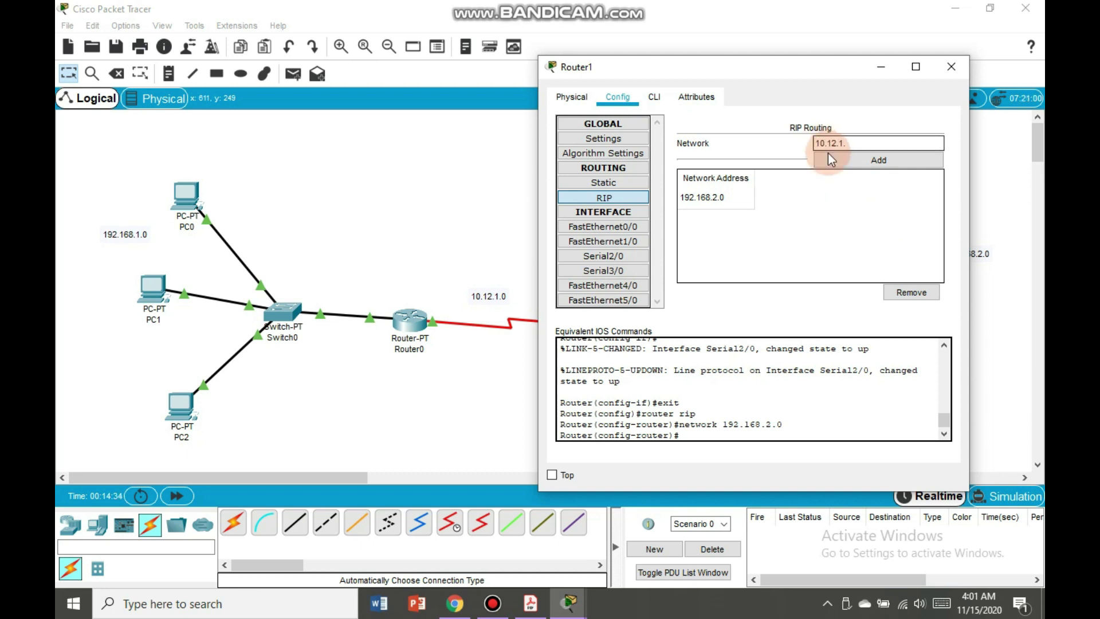
pyautogui.write('10.12.1.0')
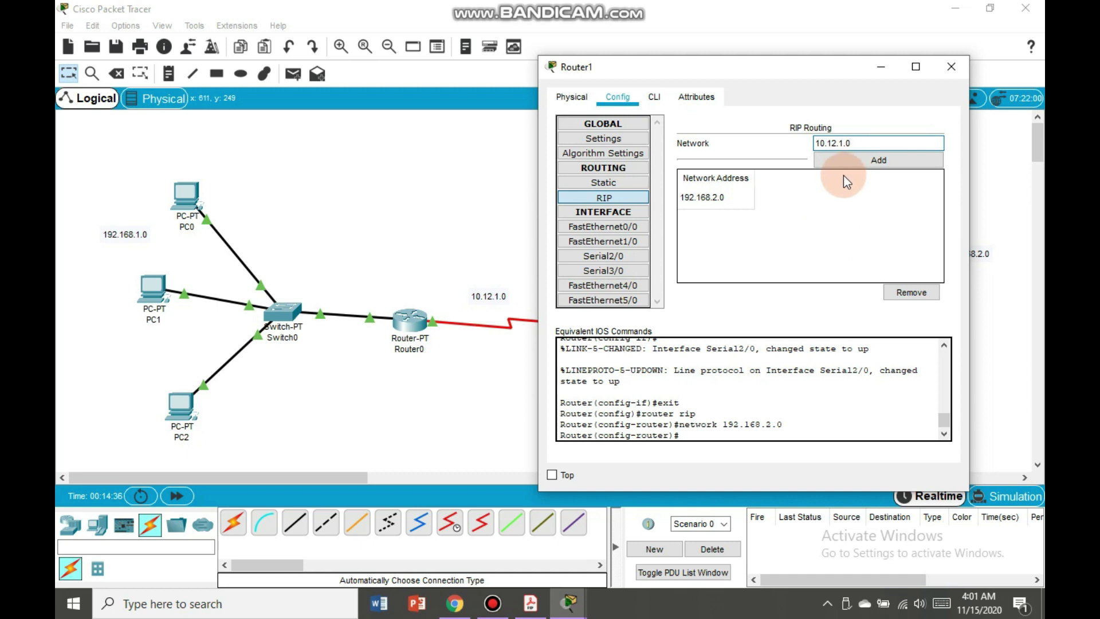
pyautogui.click(862, 158)
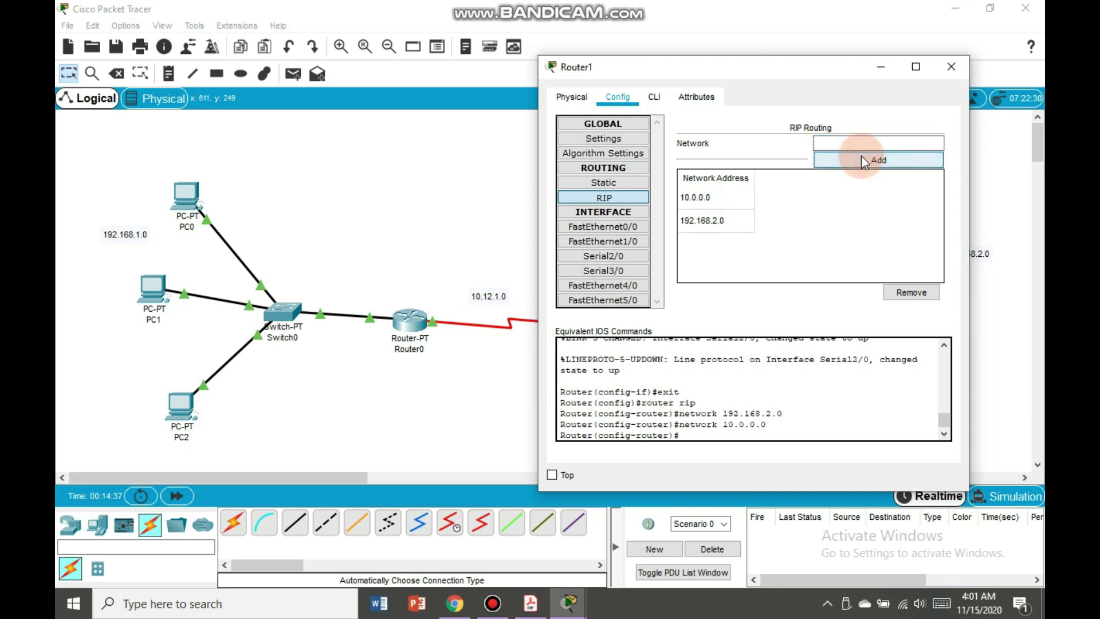
pyautogui.click(493, 160)
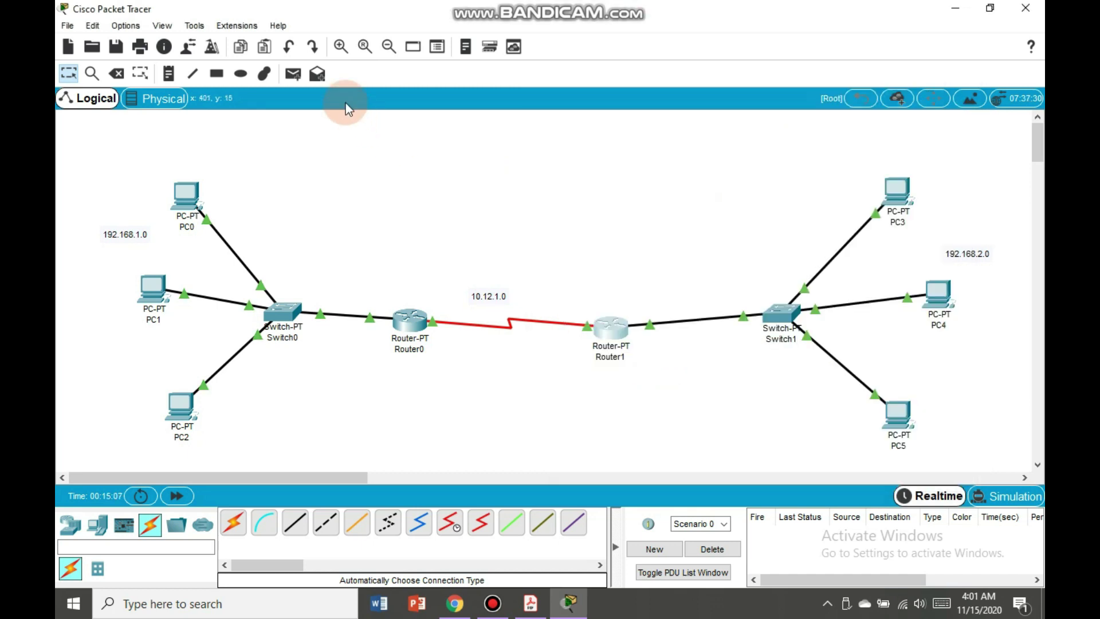
# Step: Send a simple ping from PC0 to PC3 and check its Failed result
pyautogui.click(296, 75)
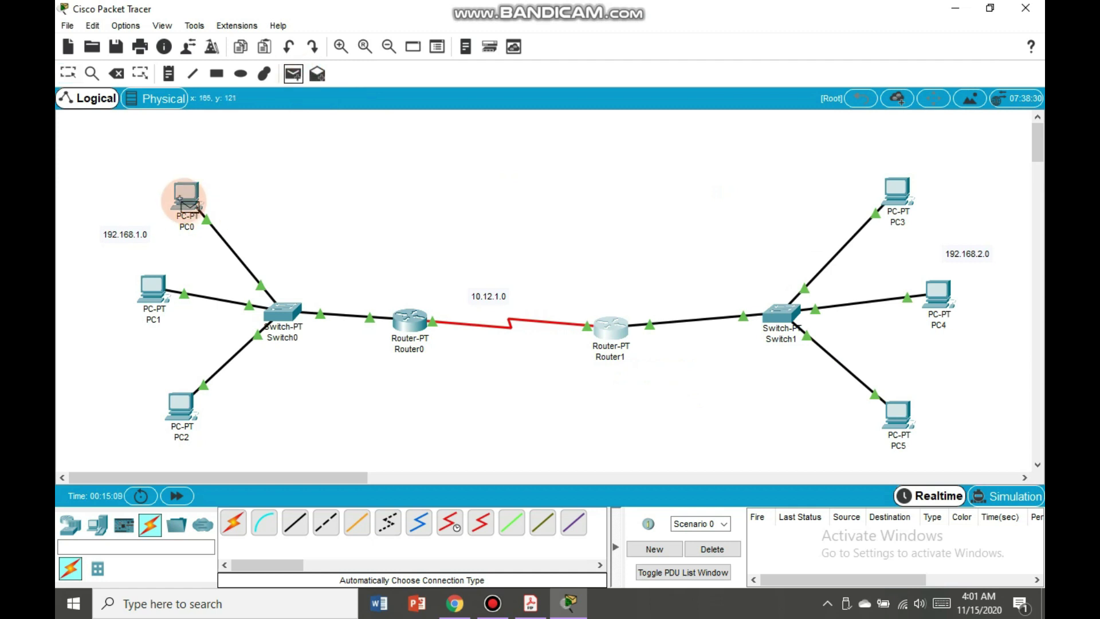
pyautogui.click(186, 191)
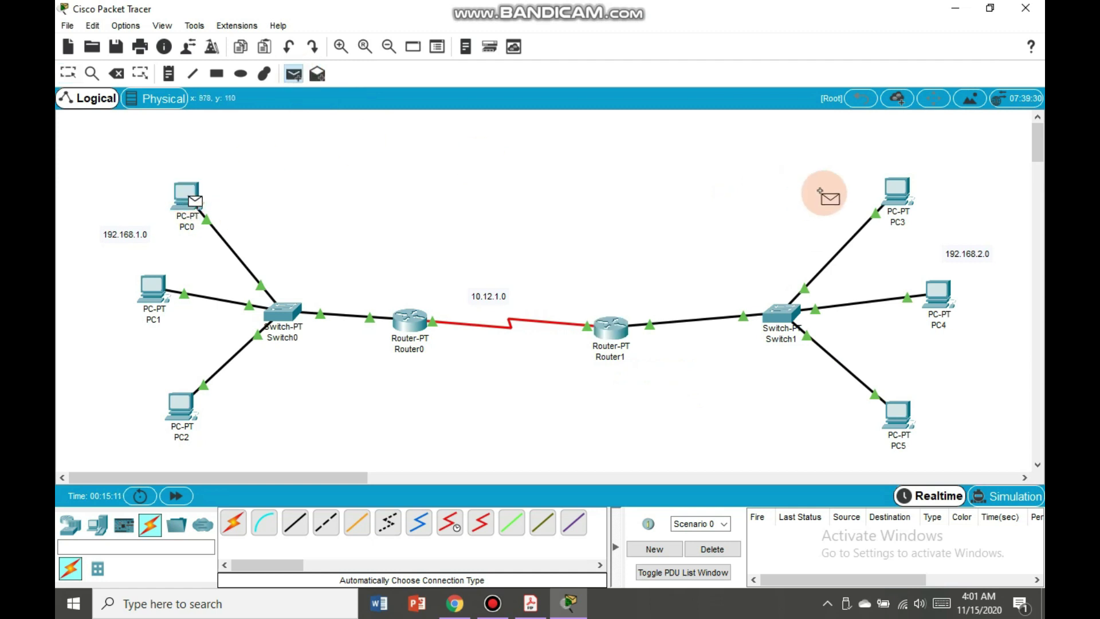
pyautogui.click(902, 186)
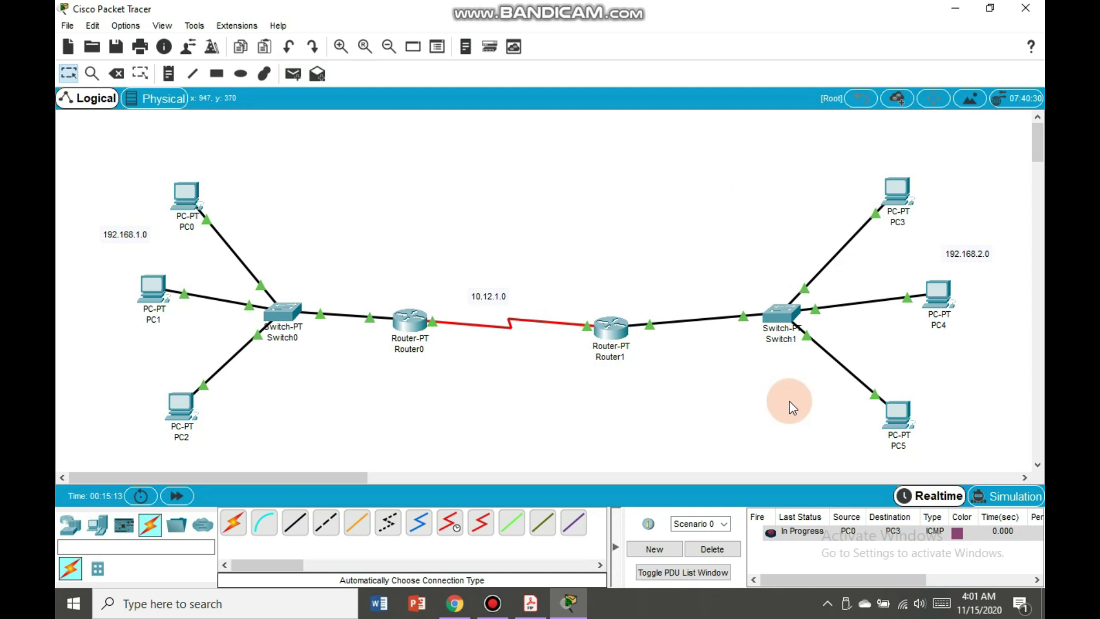
pyautogui.click(803, 538)
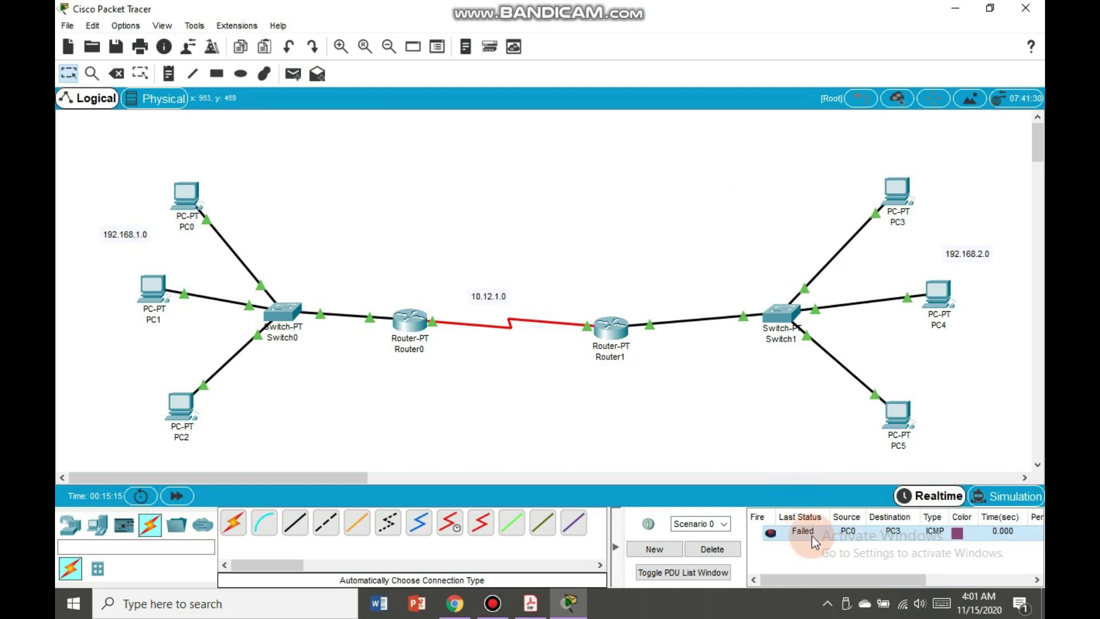
# Step: Send a second simple ping from PC0 to PC5
pyautogui.click(293, 73)
pyautogui.click(182, 191)
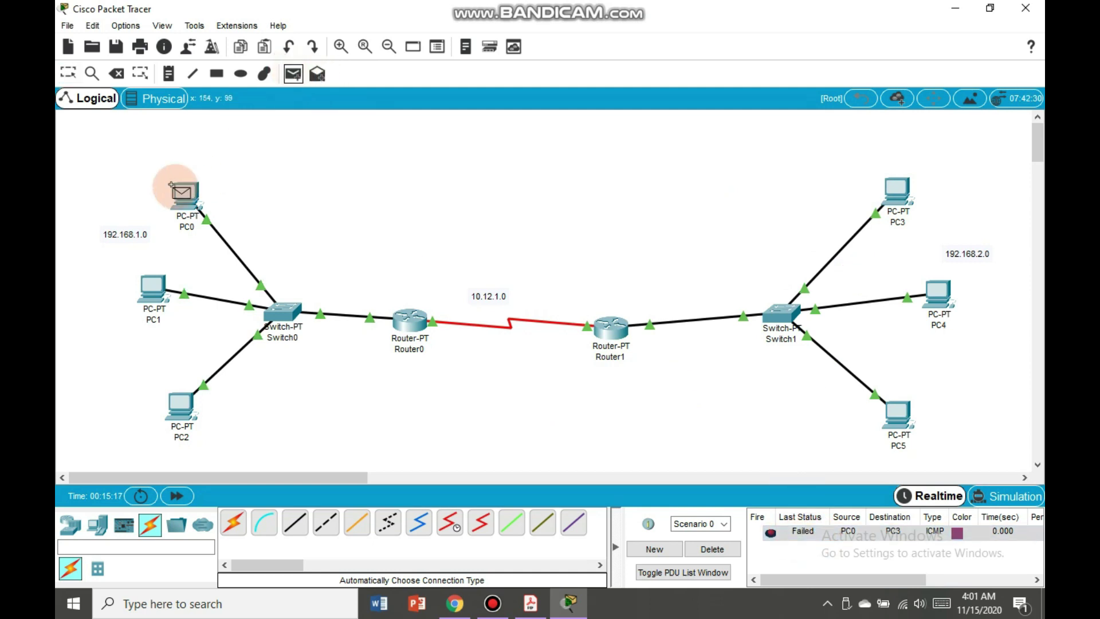
pyautogui.click(892, 411)
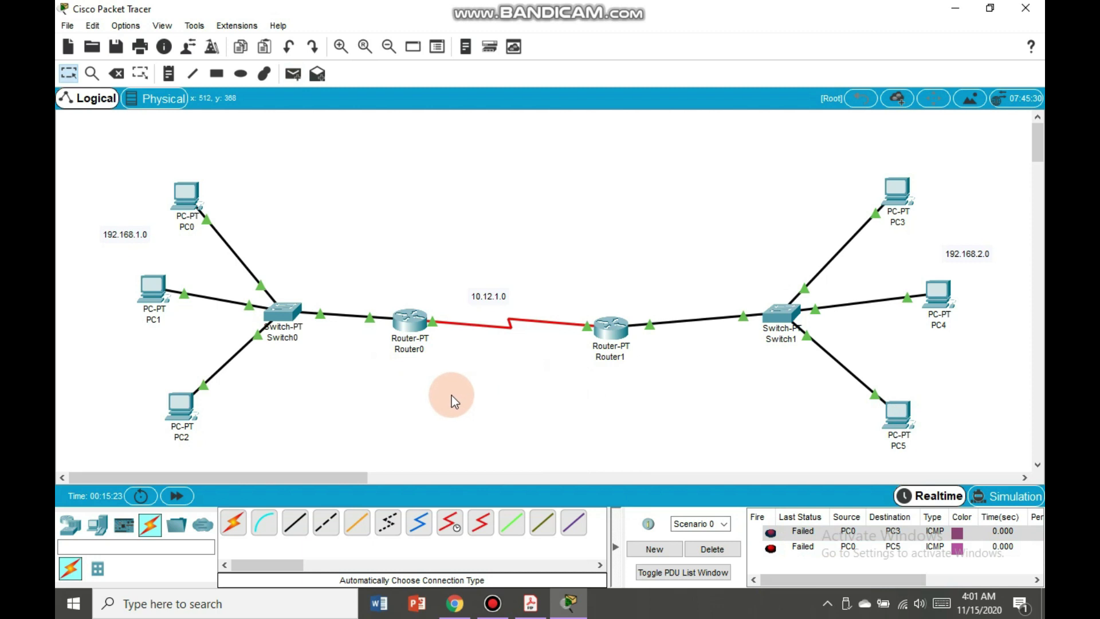
# Step: Set Router0's Serial2/0 clock rate to 64000, then view Router1's Serial2/0 settings
pyautogui.click(414, 322)
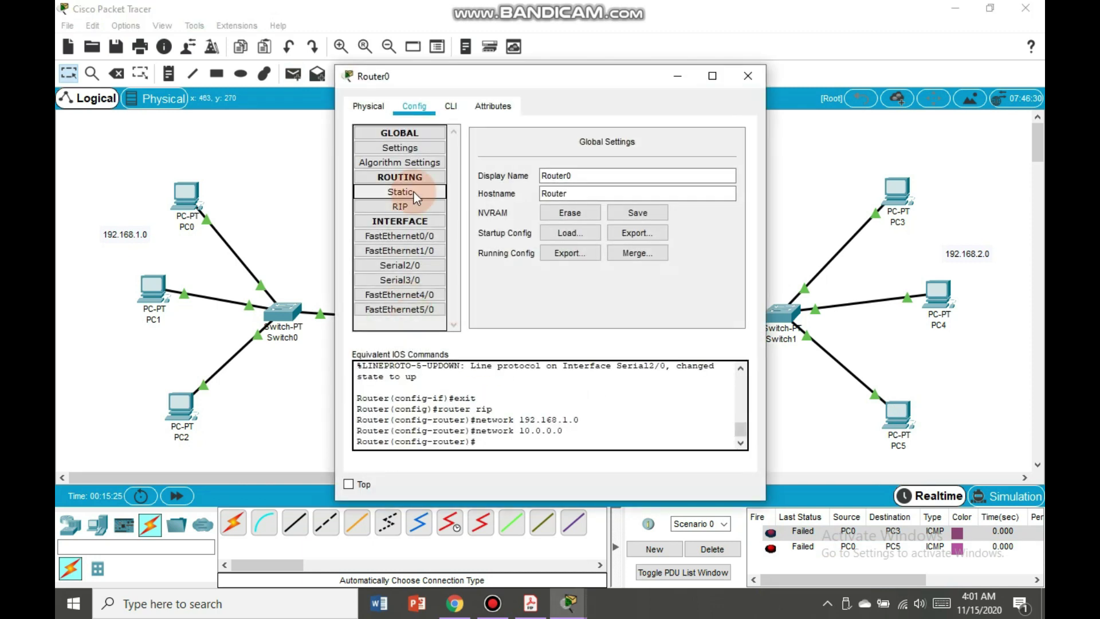
pyautogui.click(423, 266)
pyautogui.click(629, 176)
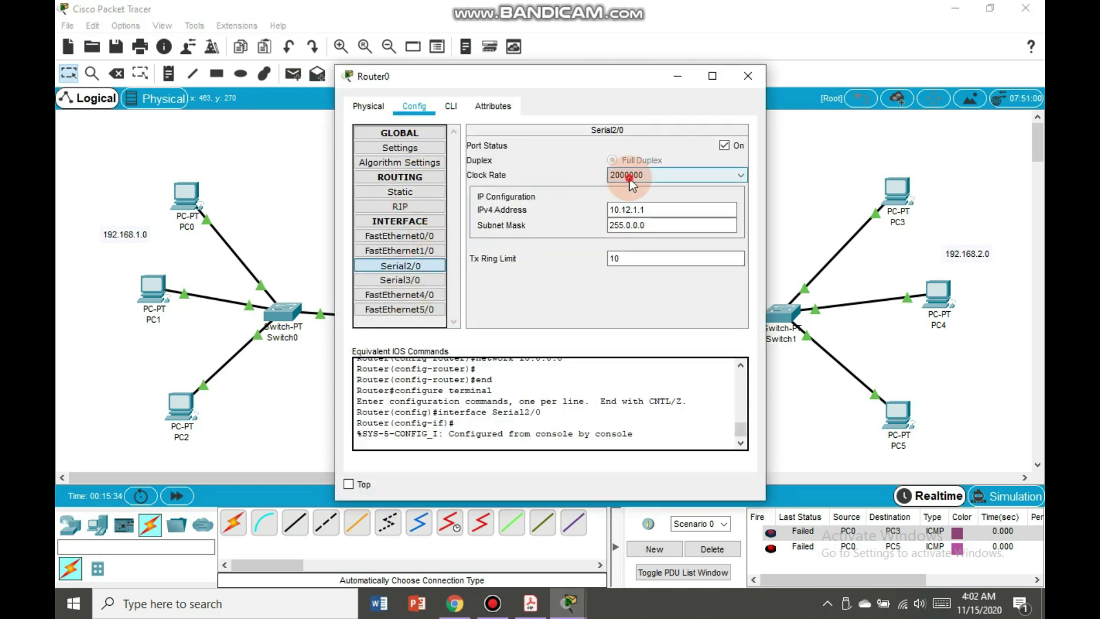
pyautogui.moveTo(744, 239); pyautogui.dragTo(745, 232)
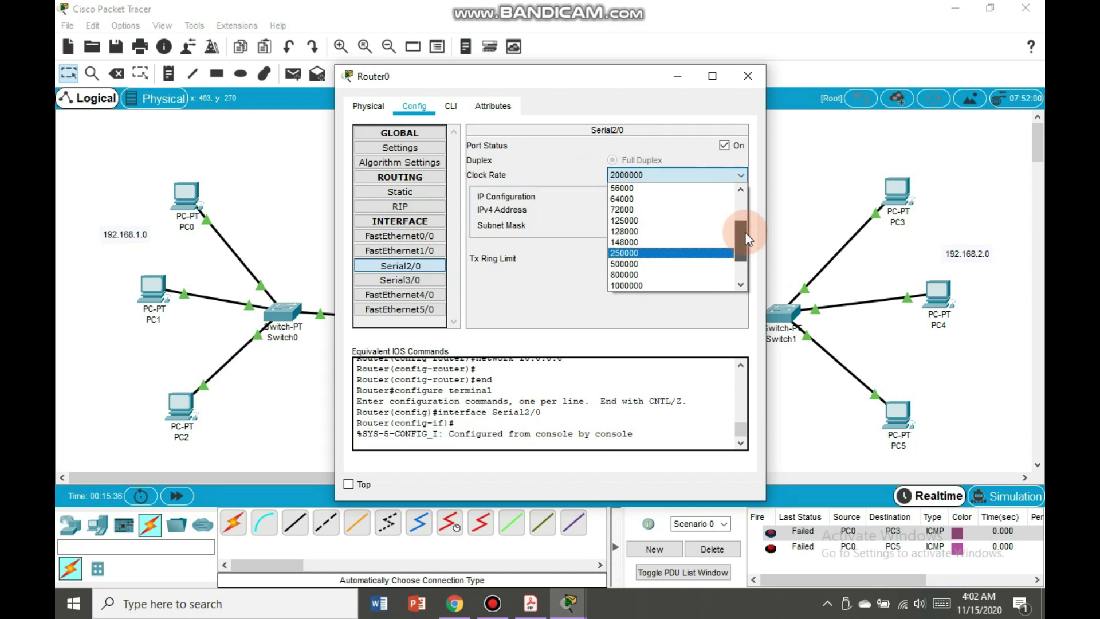
pyautogui.click(672, 198)
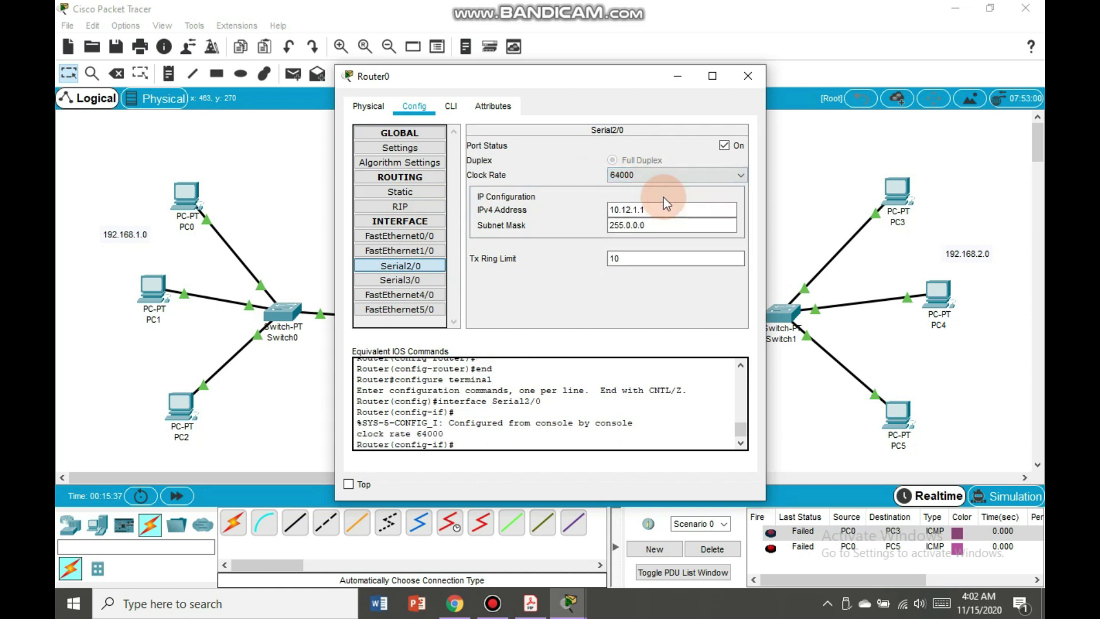
pyautogui.click(747, 76)
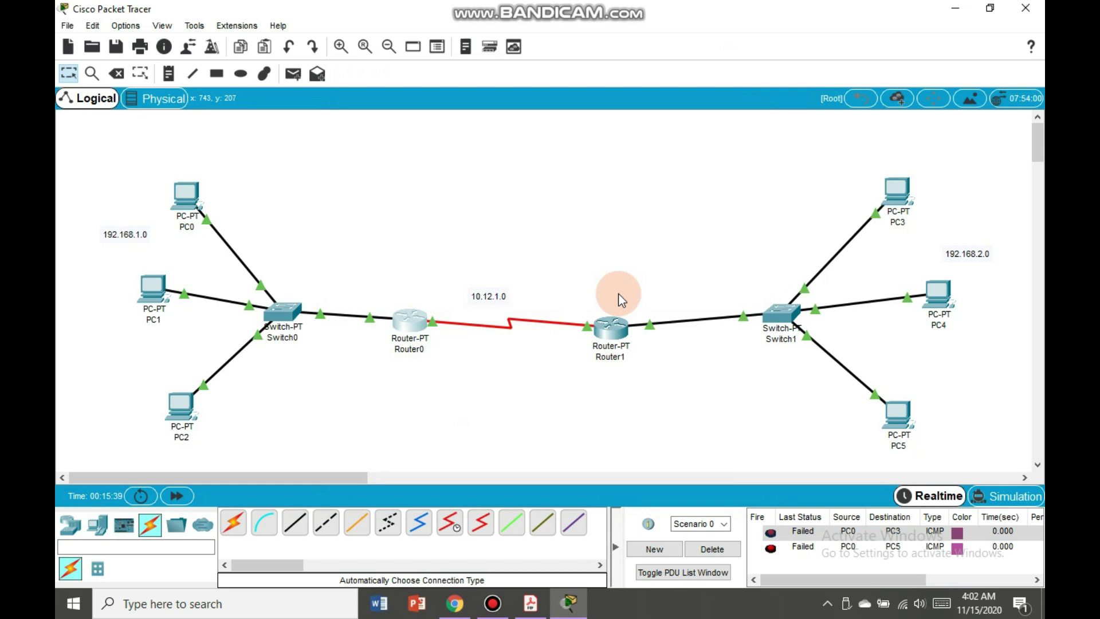
pyautogui.click(612, 325)
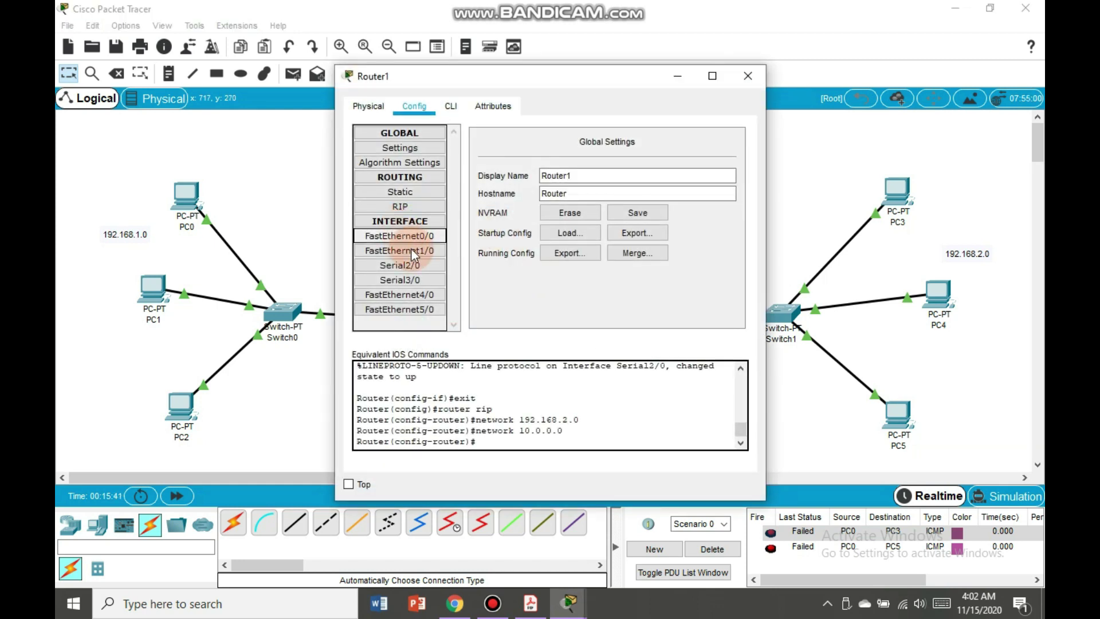
pyautogui.click(418, 267)
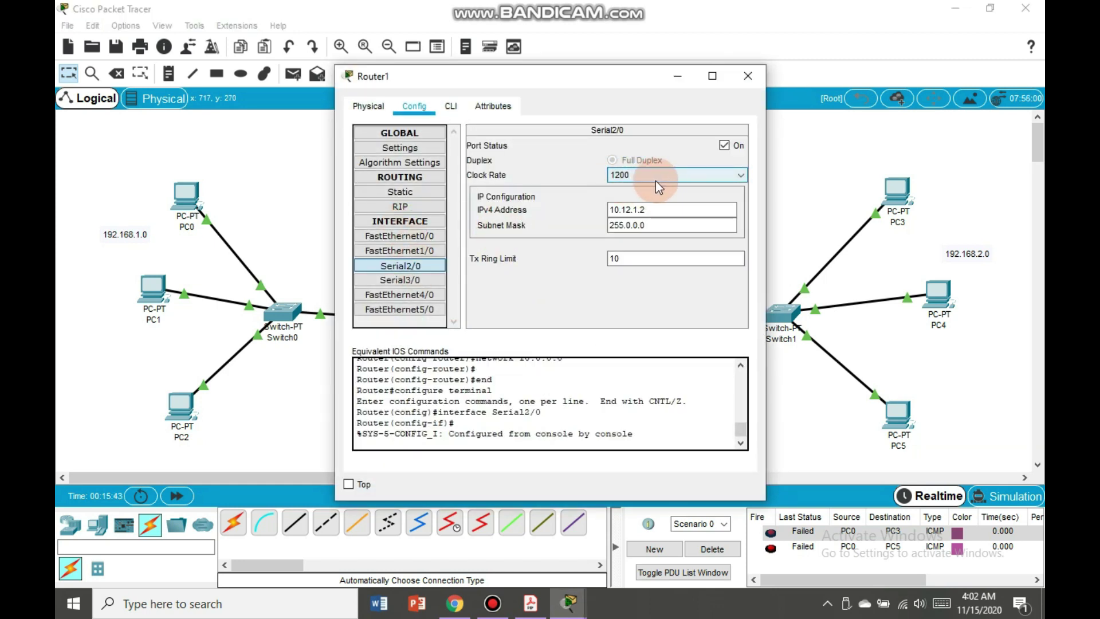
# Step: Close Router1's window, ping PC0 to PC3, then start a new empty scenario
pyautogui.click(747, 76)
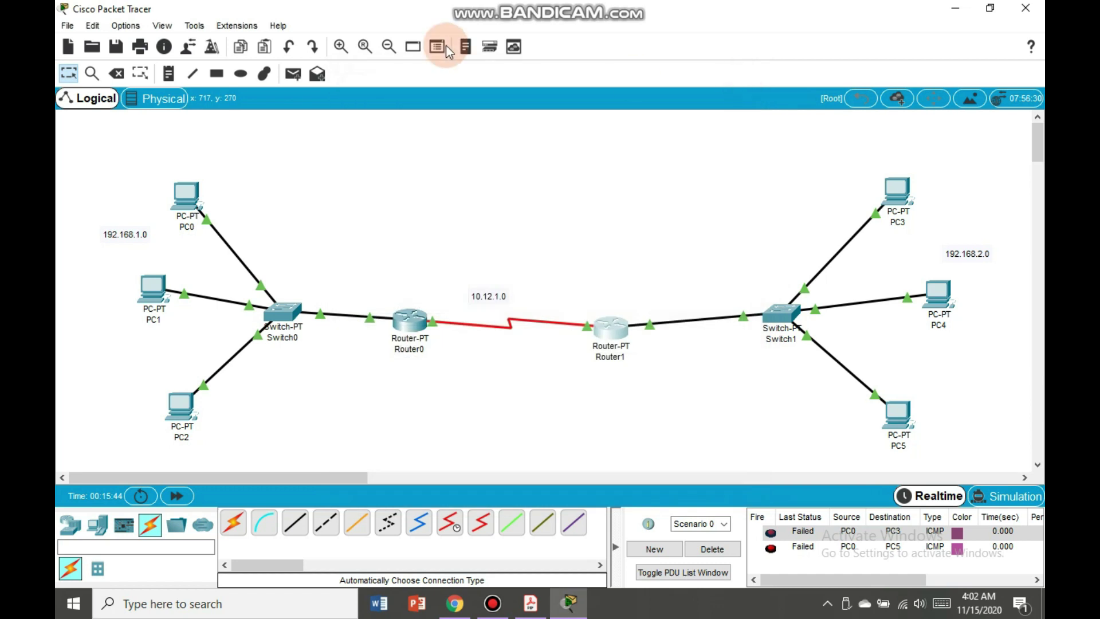
pyautogui.click(294, 74)
pyautogui.click(184, 196)
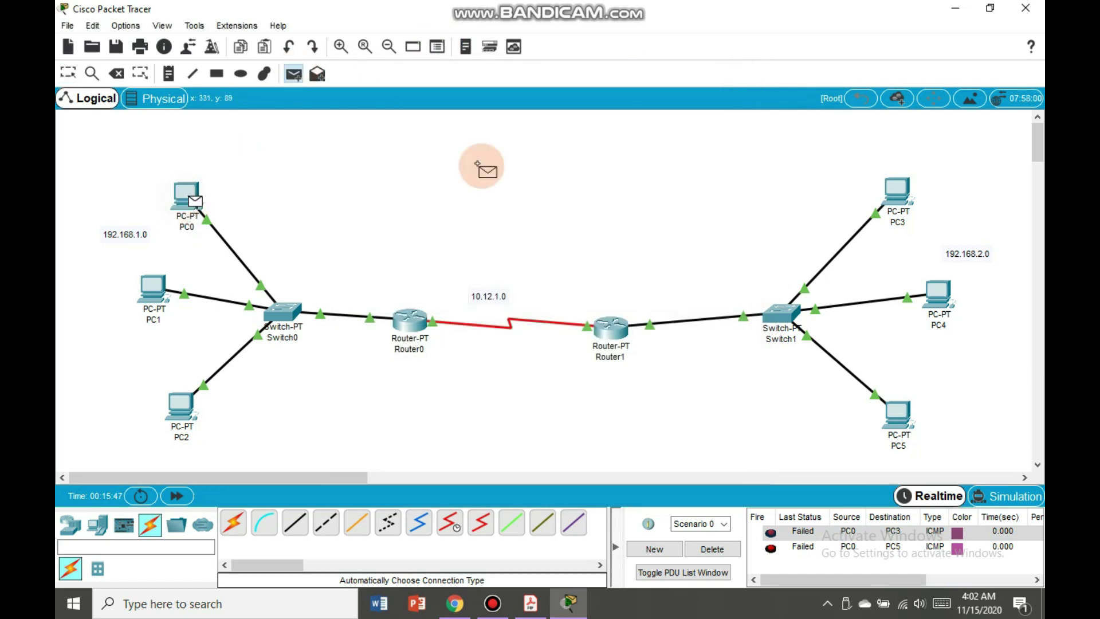
pyautogui.click(857, 199)
pyautogui.click(897, 187)
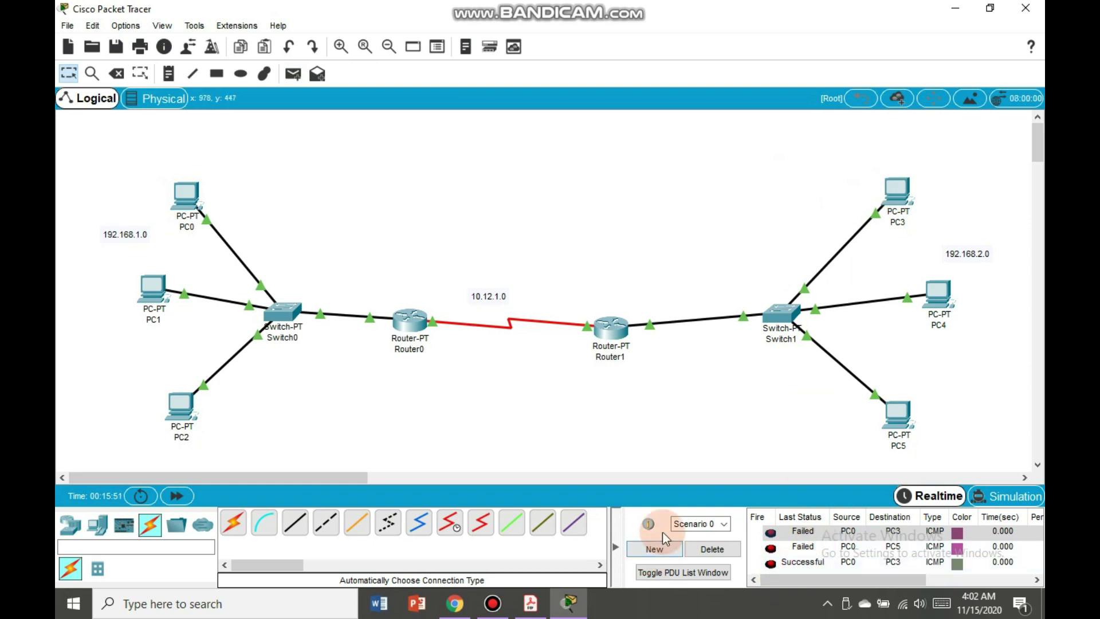
pyautogui.click(655, 547)
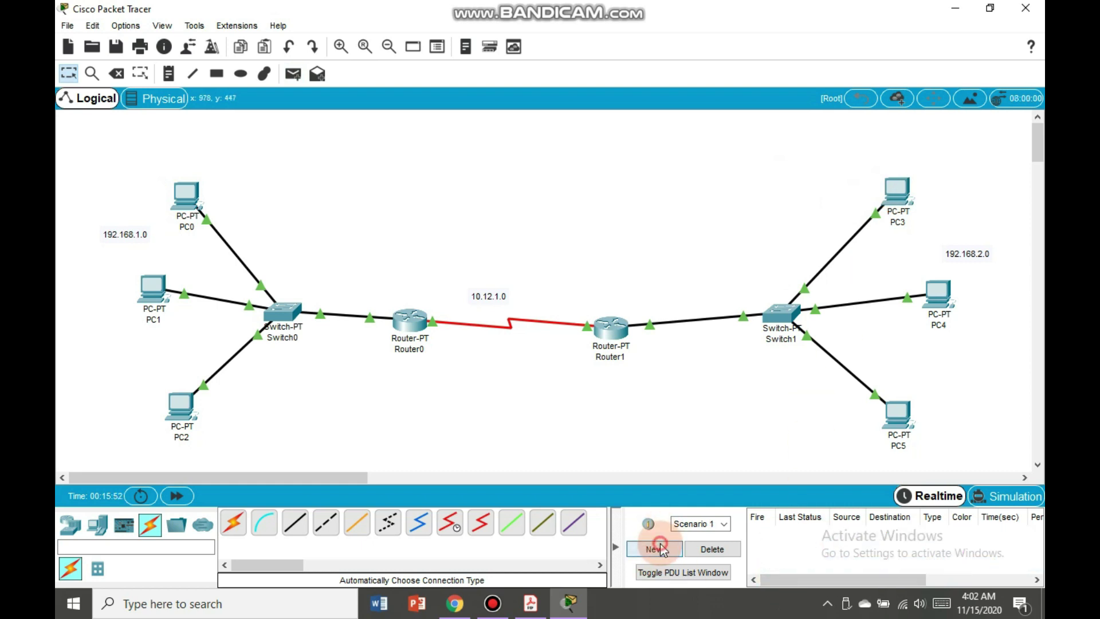
# Step: Ping PC0 to PC3 in the new scenario and check its Successful result
pyautogui.click(291, 79)
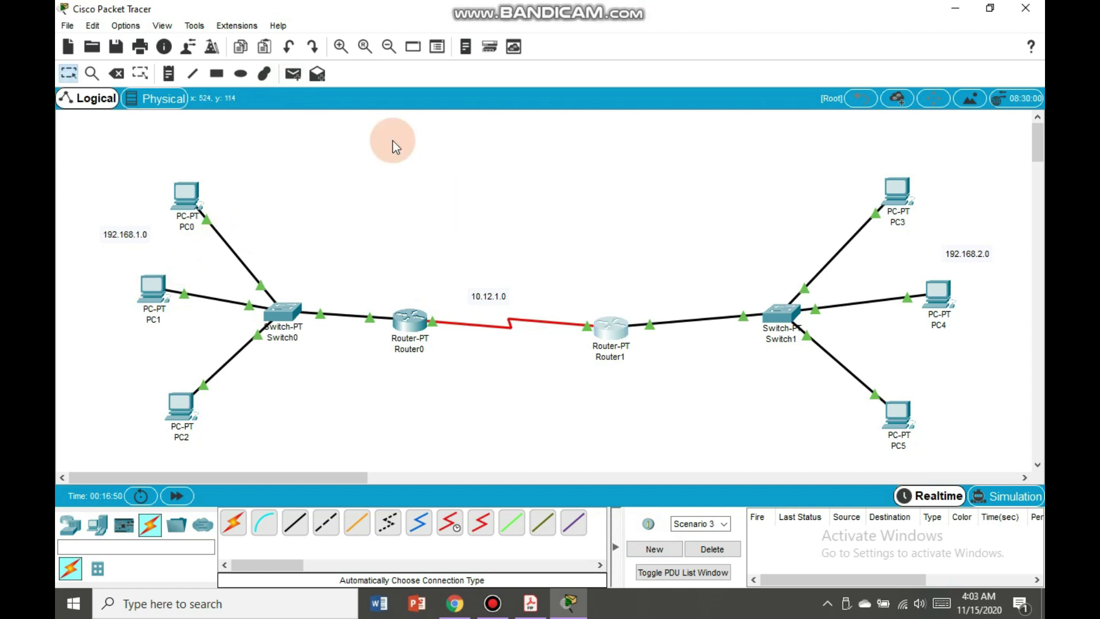
pyautogui.click(297, 78)
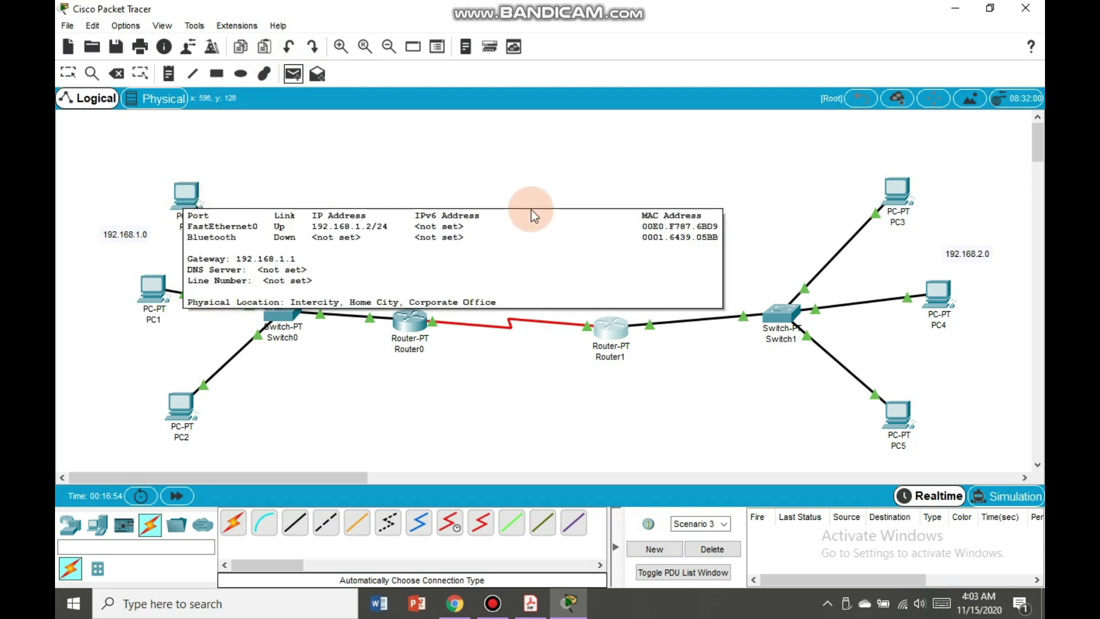
pyautogui.click(193, 192)
pyautogui.click(898, 189)
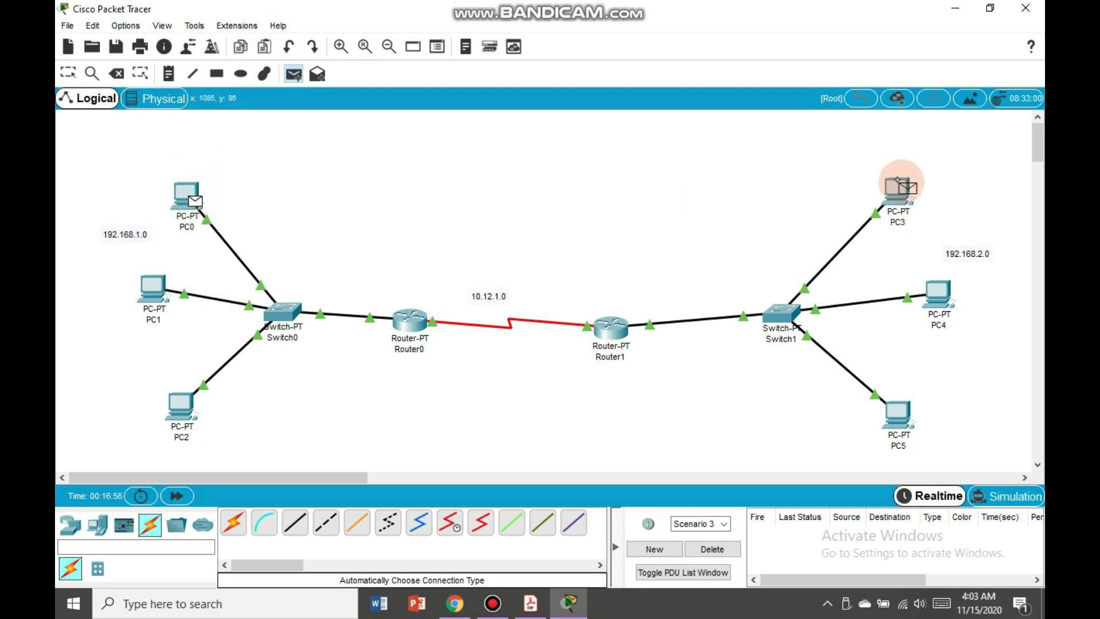
pyautogui.click(812, 533)
pyautogui.click(502, 289)
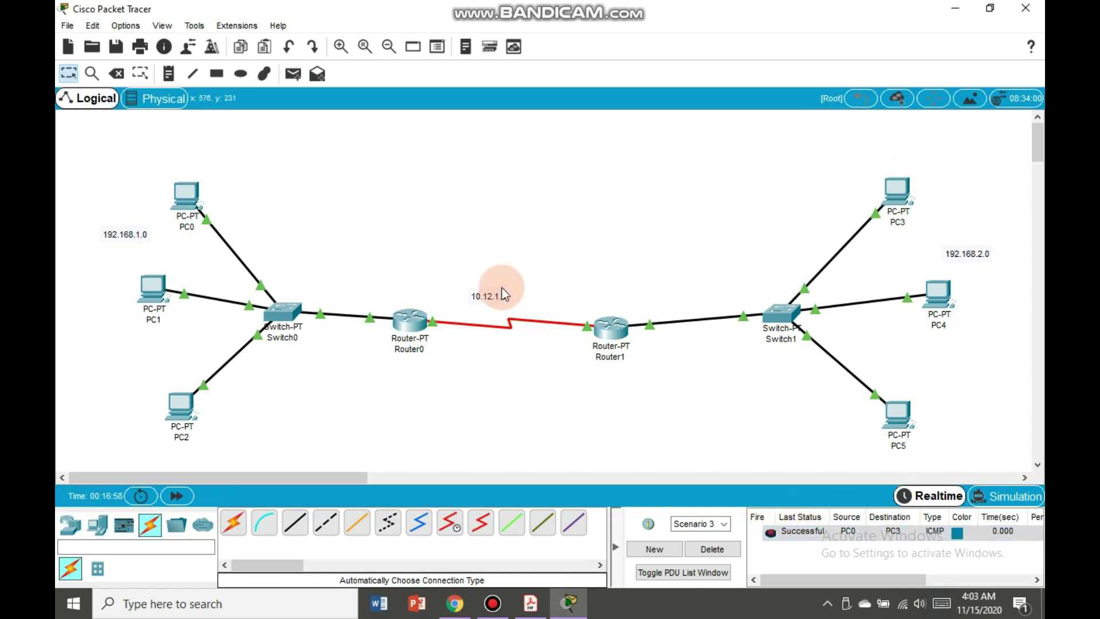
# Step: Send pings from PC1 to PC4 and from PC2 to PC5
pyautogui.click(293, 73)
pyautogui.click(179, 281)
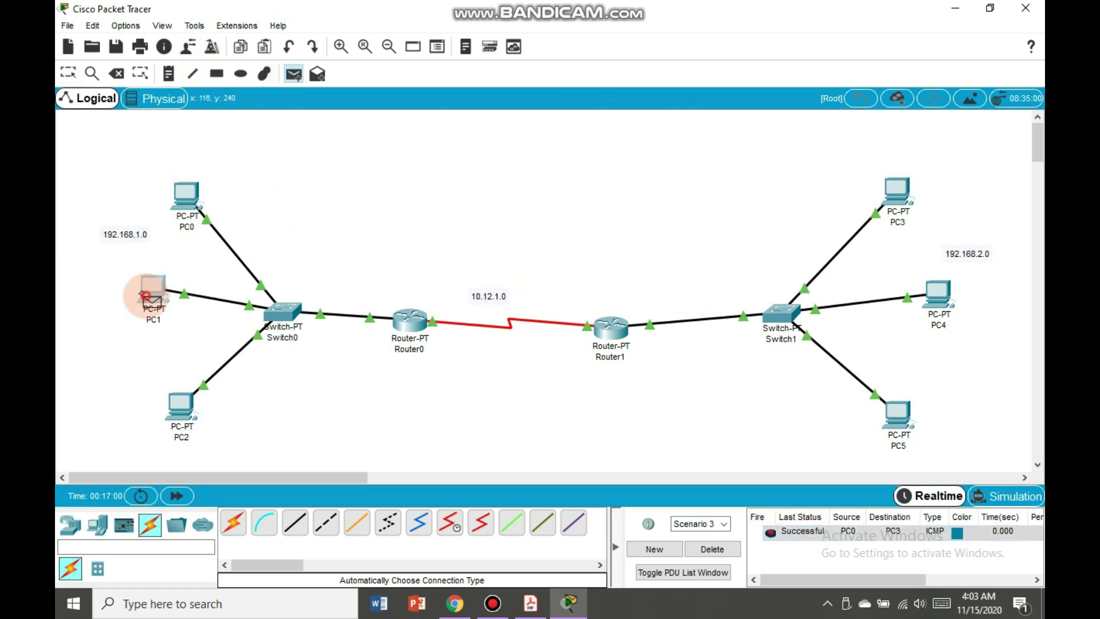
pyautogui.click(937, 291)
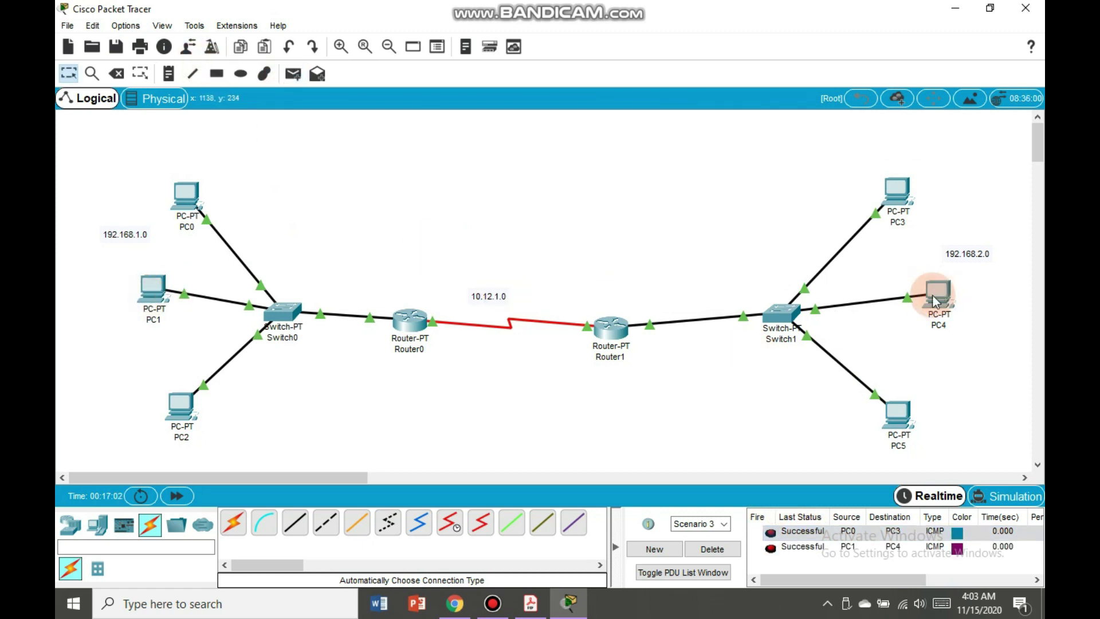
pyautogui.click(293, 73)
pyautogui.click(178, 405)
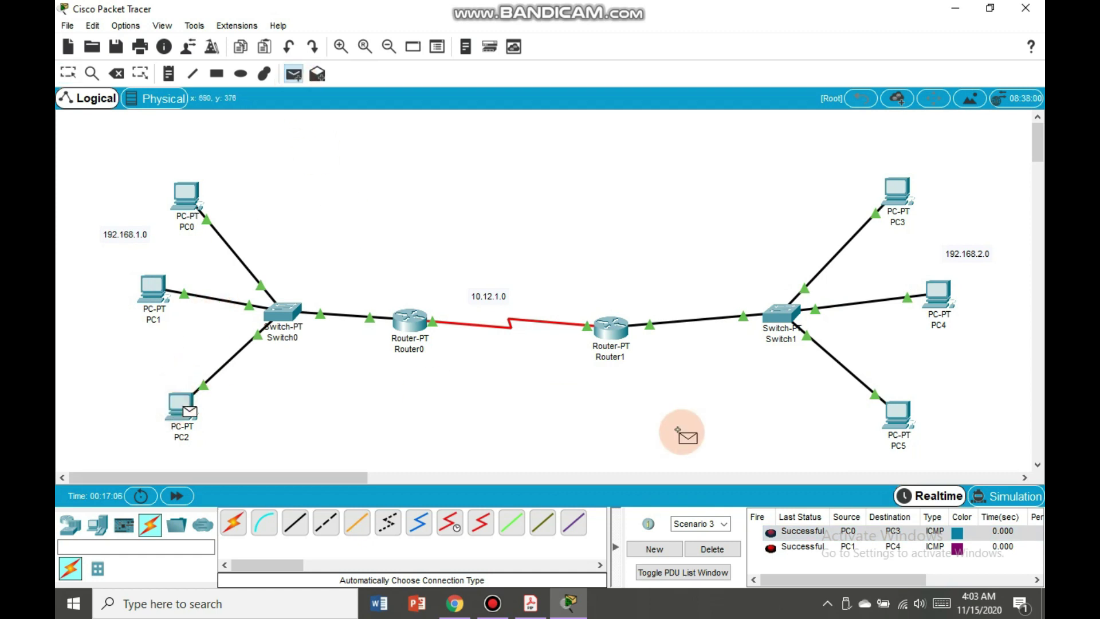
pyautogui.click(897, 415)
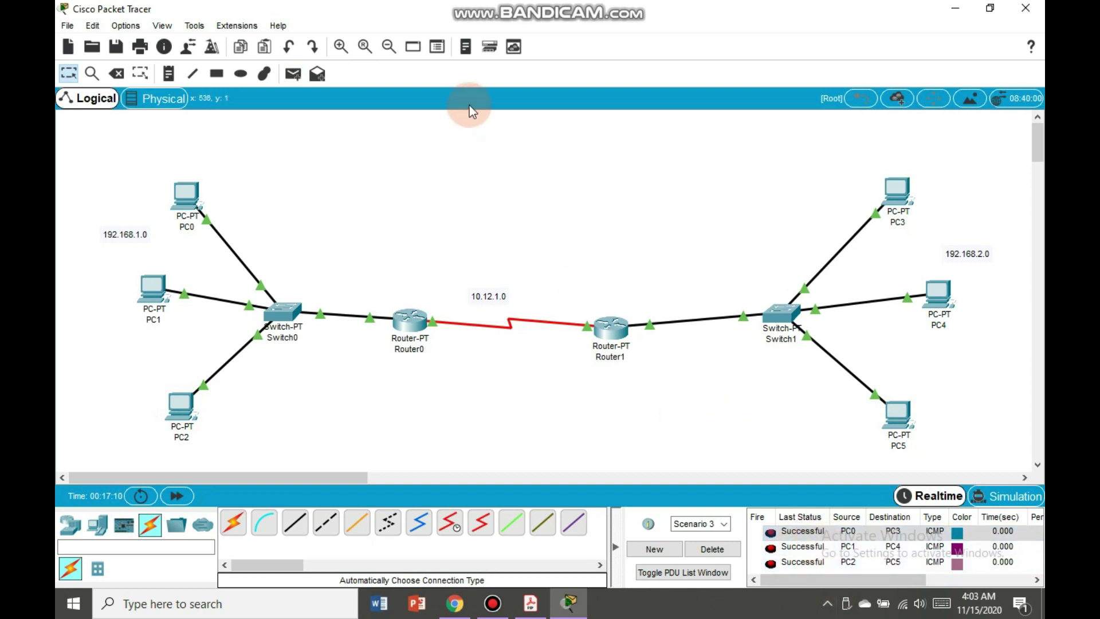
pyautogui.click(408, 321)
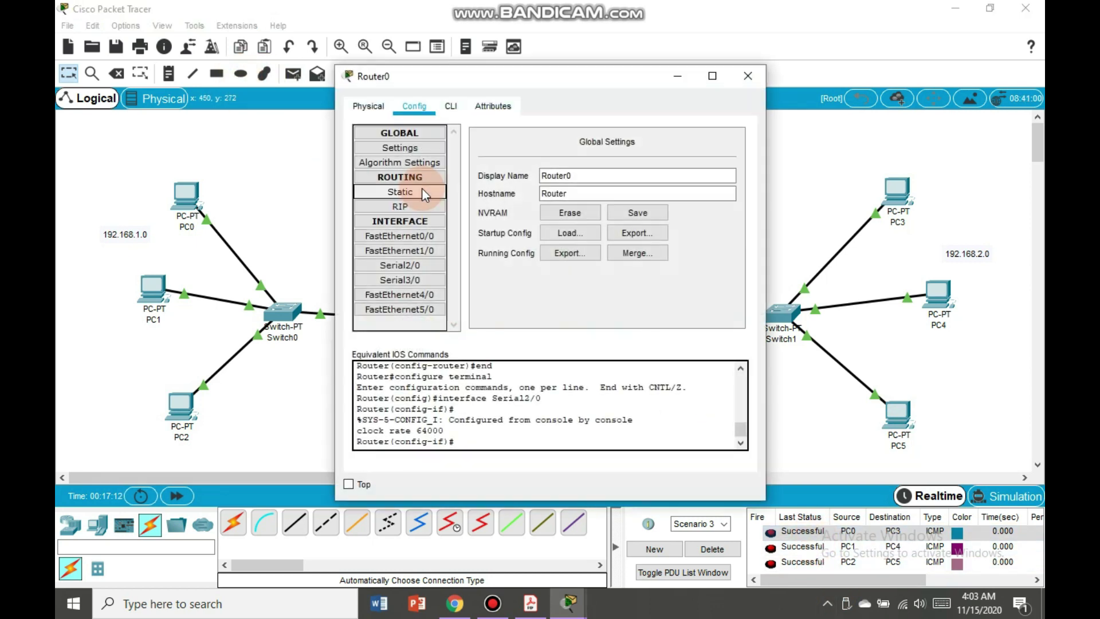
pyautogui.click(407, 265)
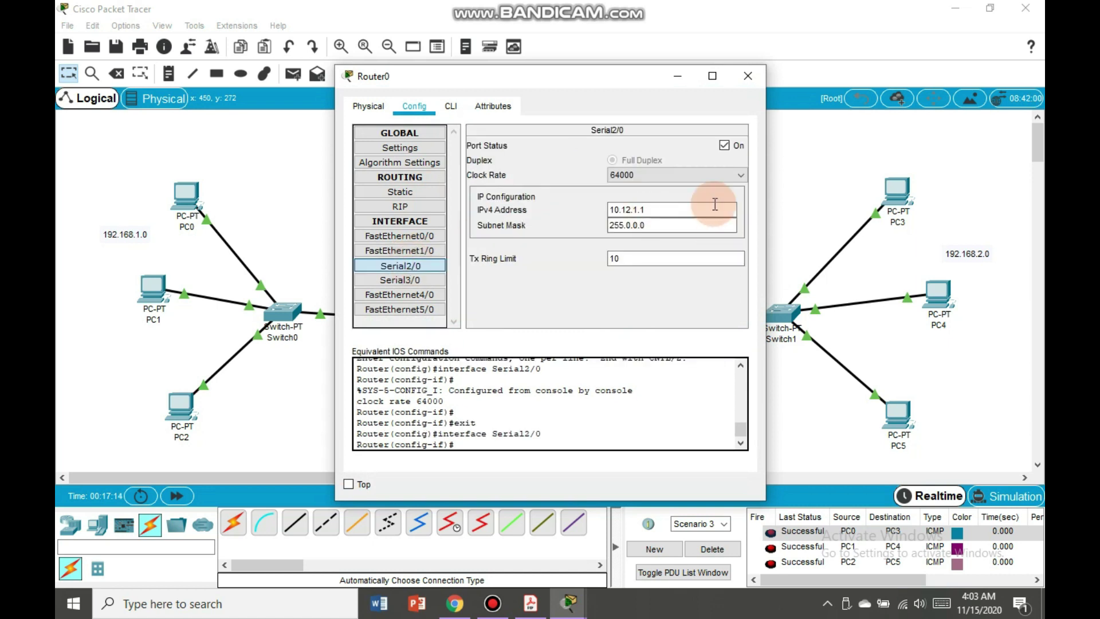
pyautogui.click(748, 76)
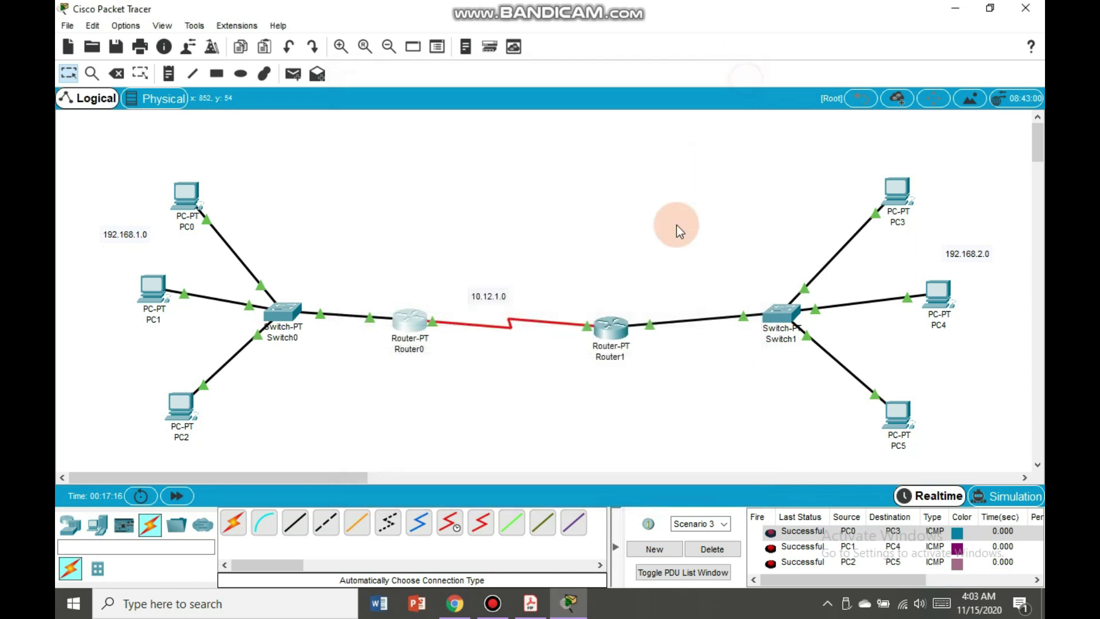
pyautogui.click(609, 327)
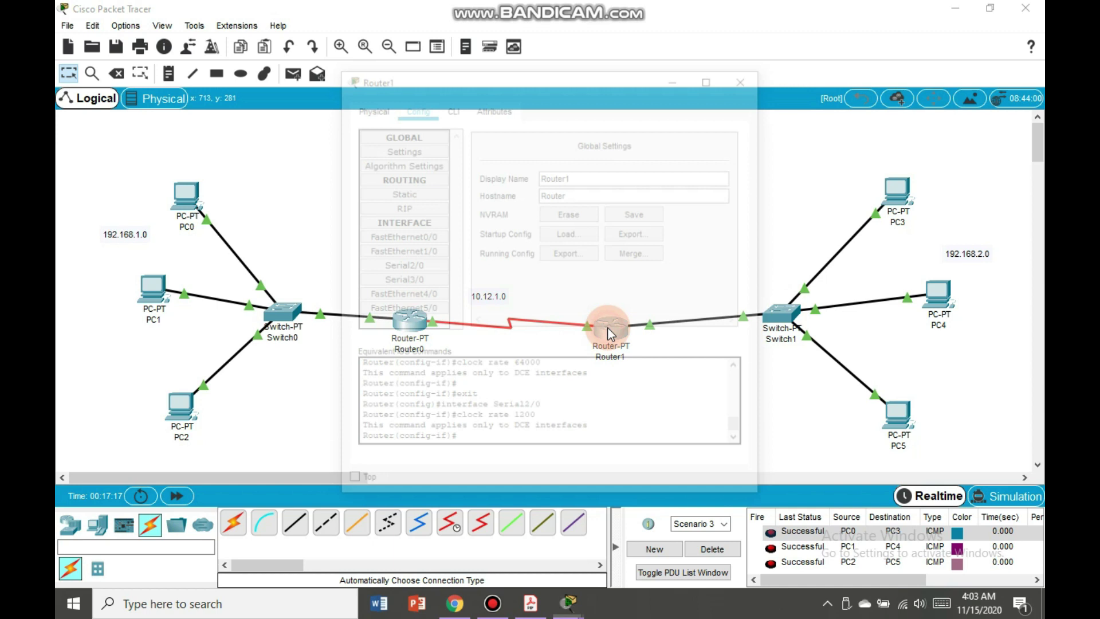
pyautogui.click(405, 266)
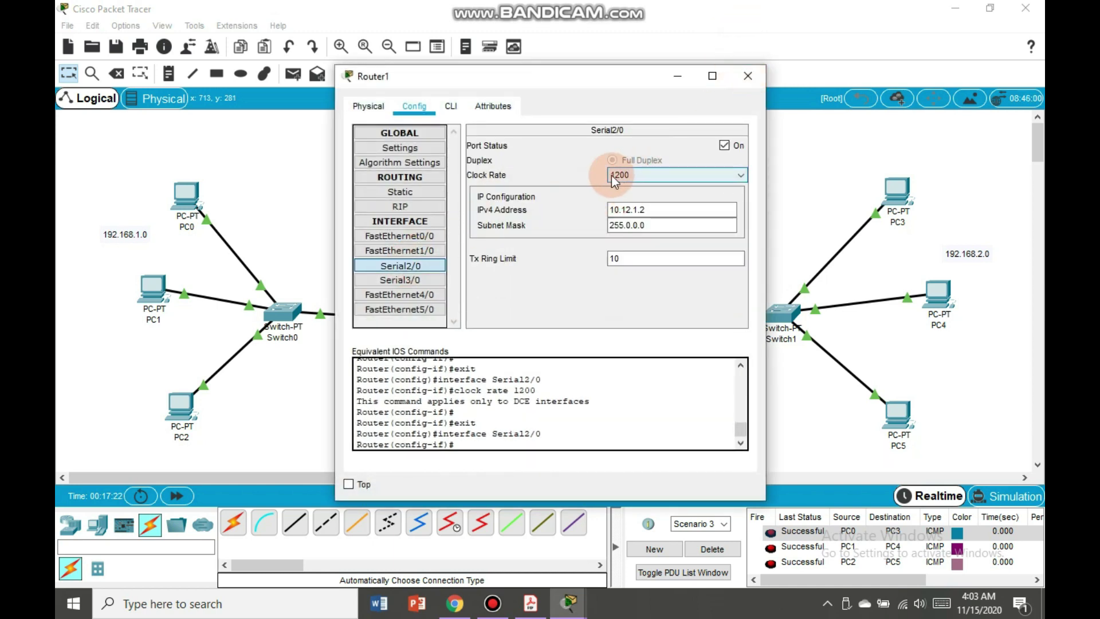
pyautogui.click(747, 80)
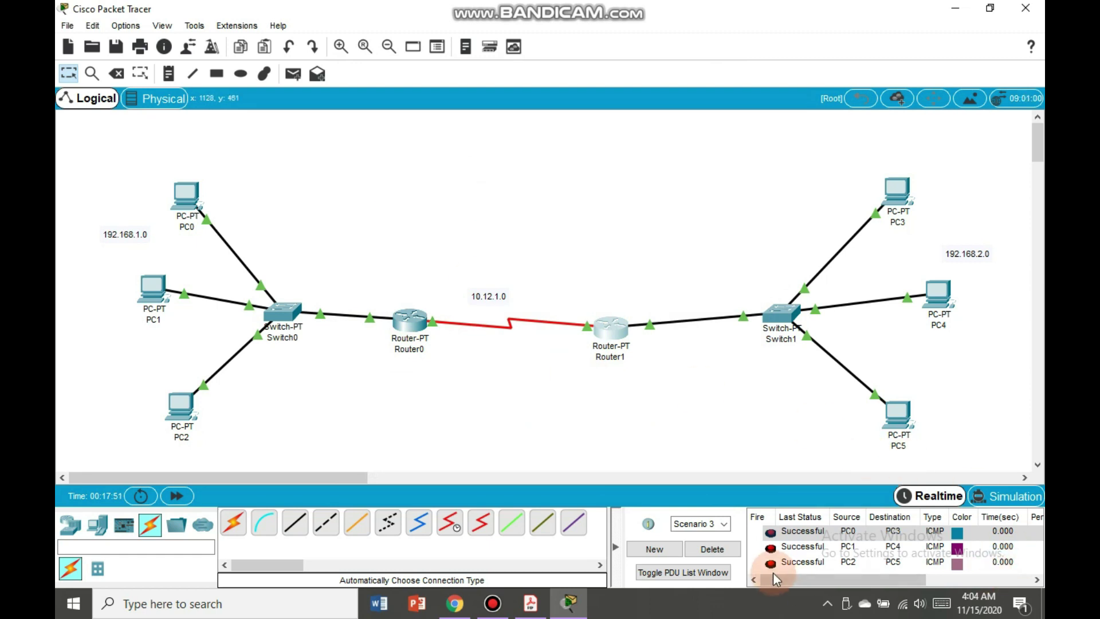
# Step: Start a new scenario, play it in Simulation mode, then return to Realtime
pyautogui.click(667, 549)
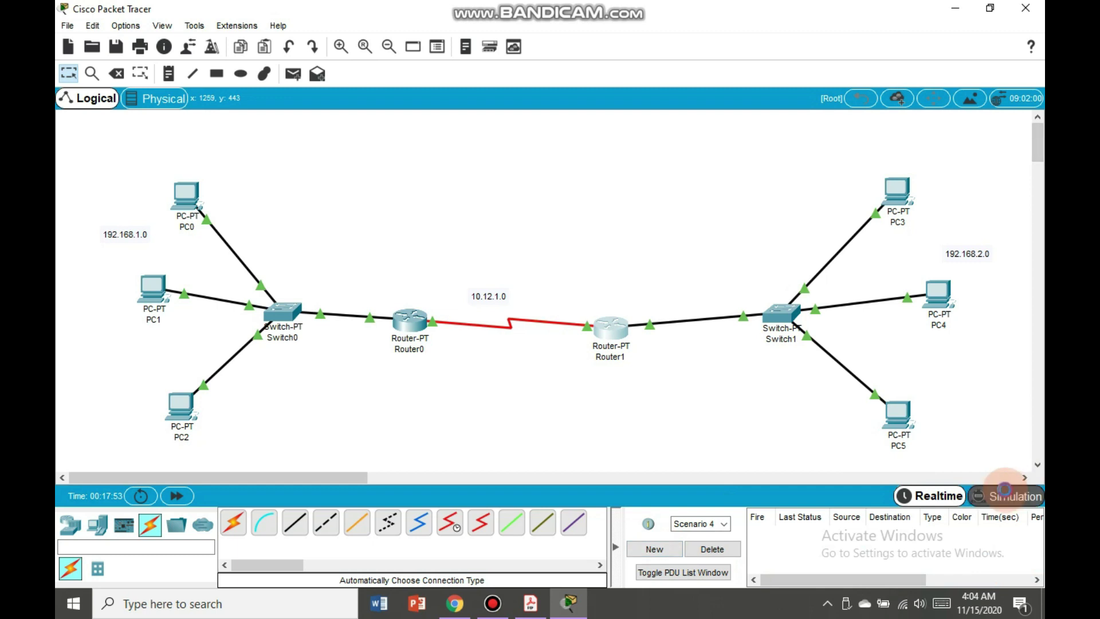
pyautogui.click(1004, 491)
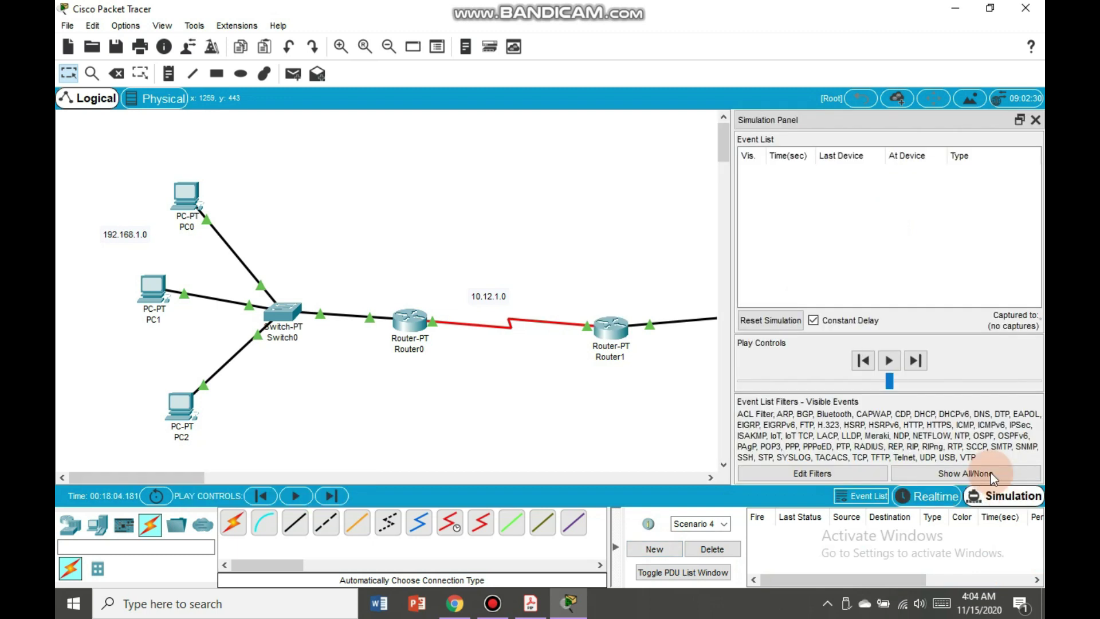
pyautogui.click(888, 360)
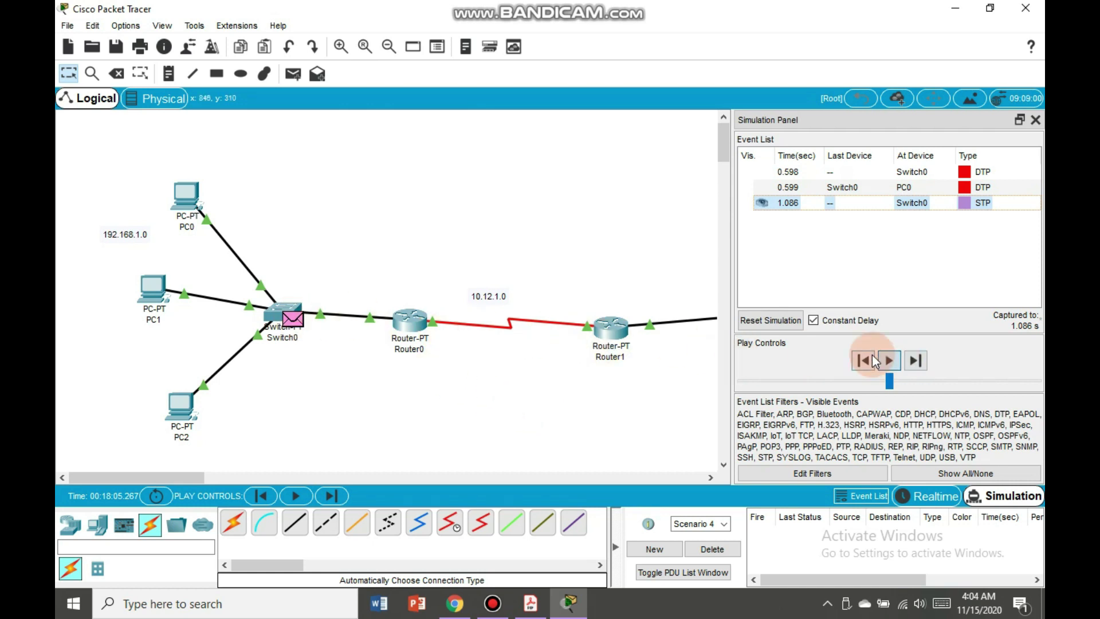
pyautogui.click(895, 361)
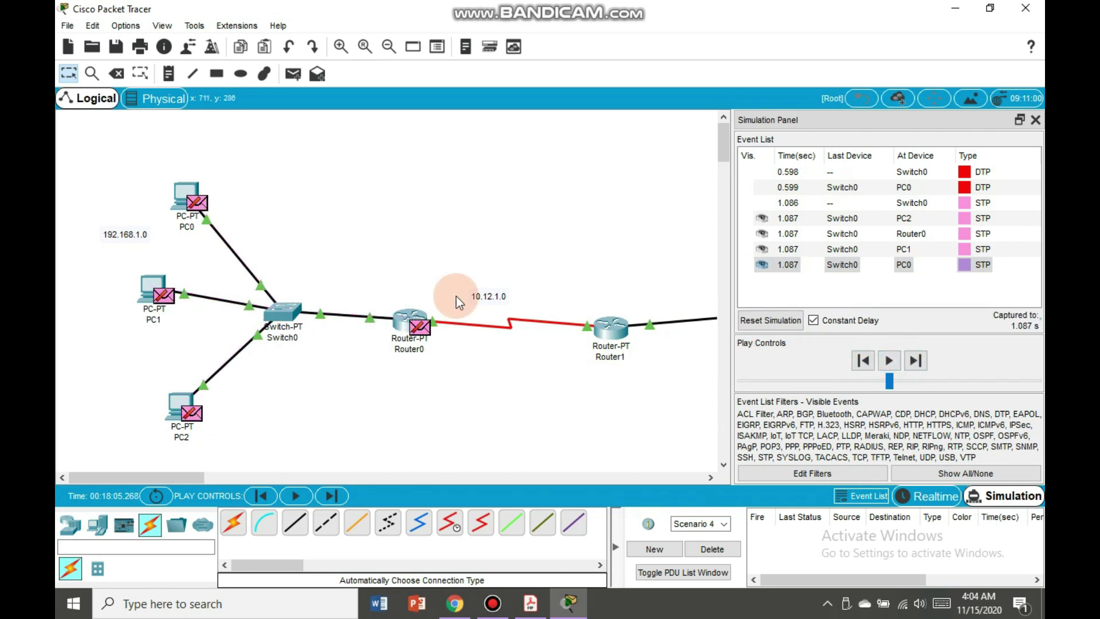
pyautogui.click(889, 361)
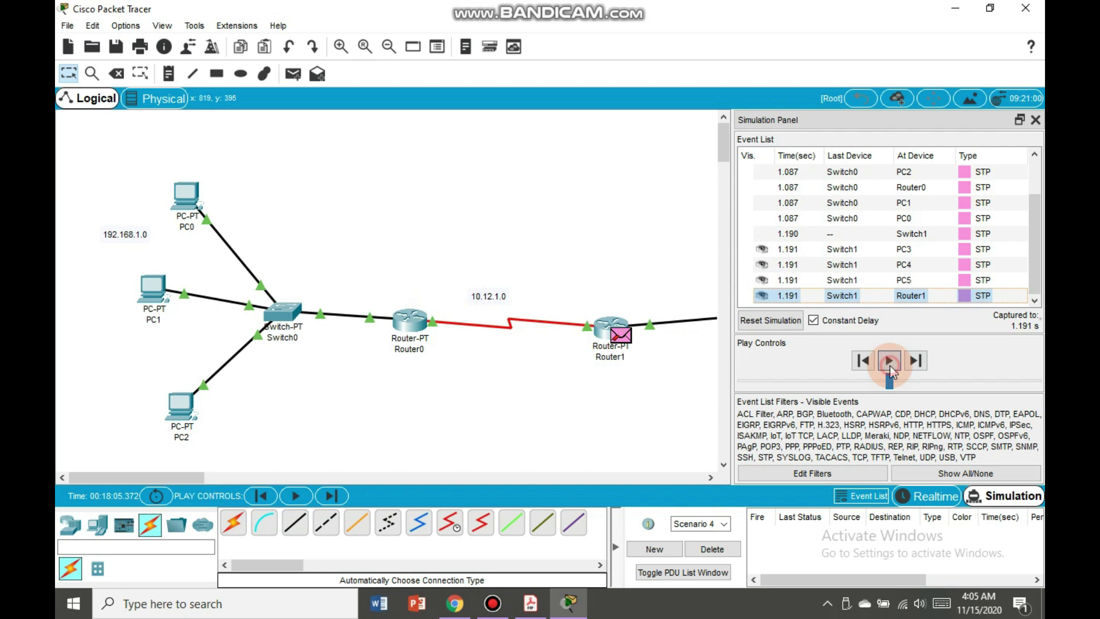
pyautogui.click(490, 223)
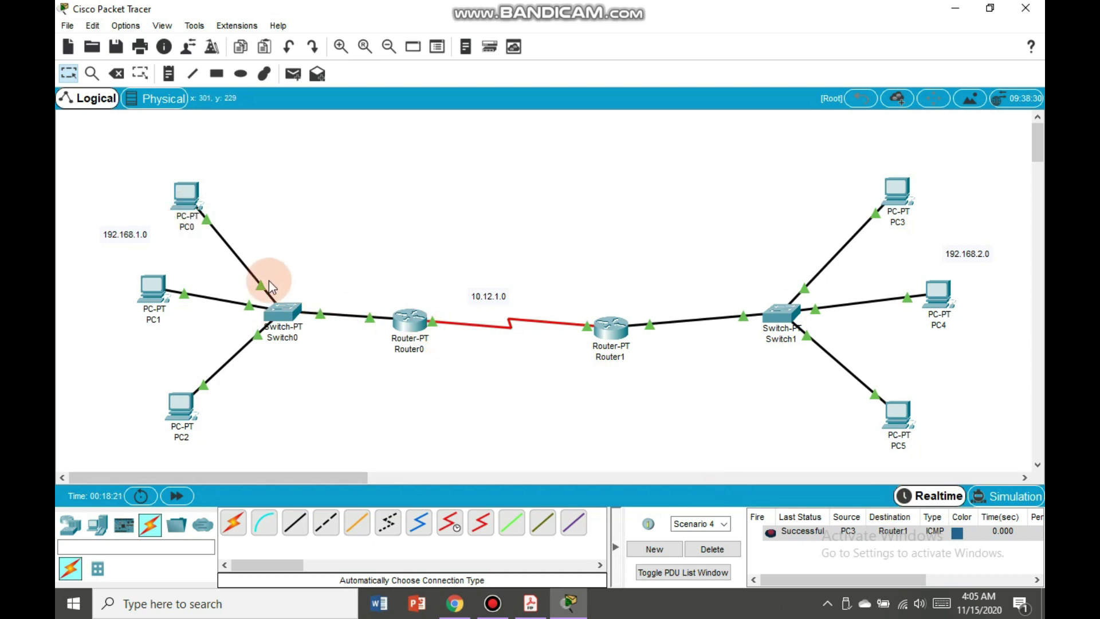
# Step: In Simulation mode, place a test ping from PC0 and play it to follow the packet
pyautogui.click(982, 501)
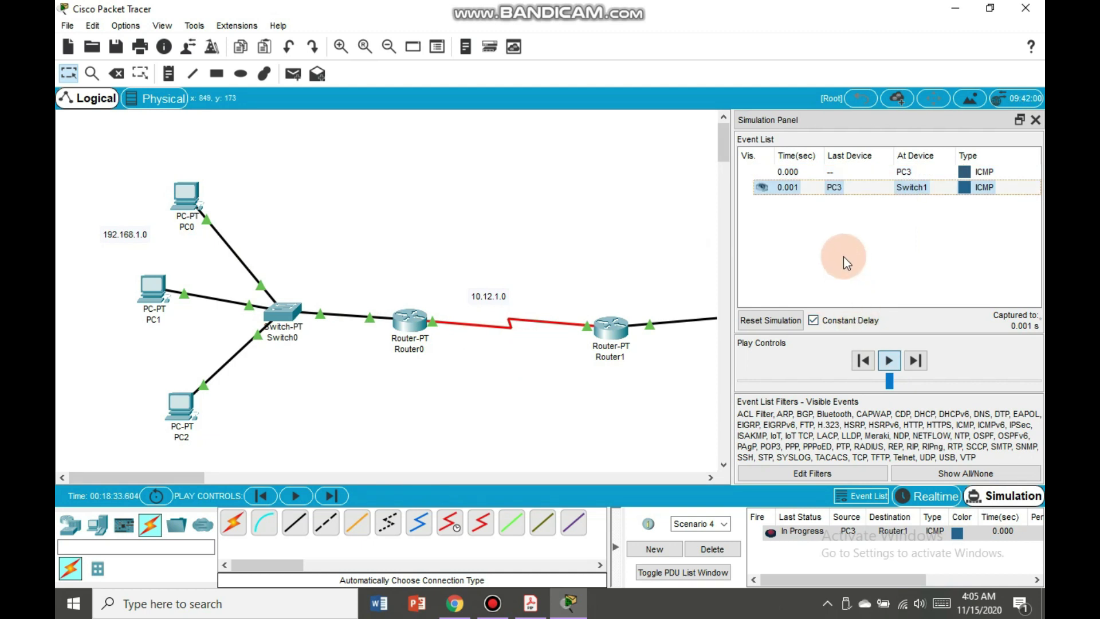
pyautogui.click(298, 76)
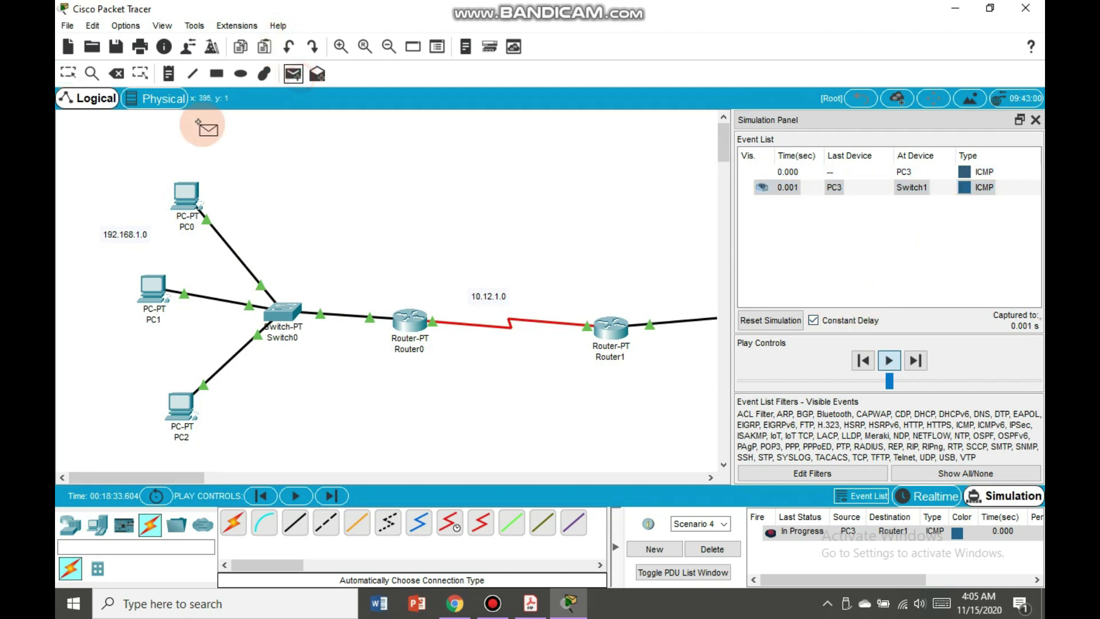
pyautogui.click(178, 187)
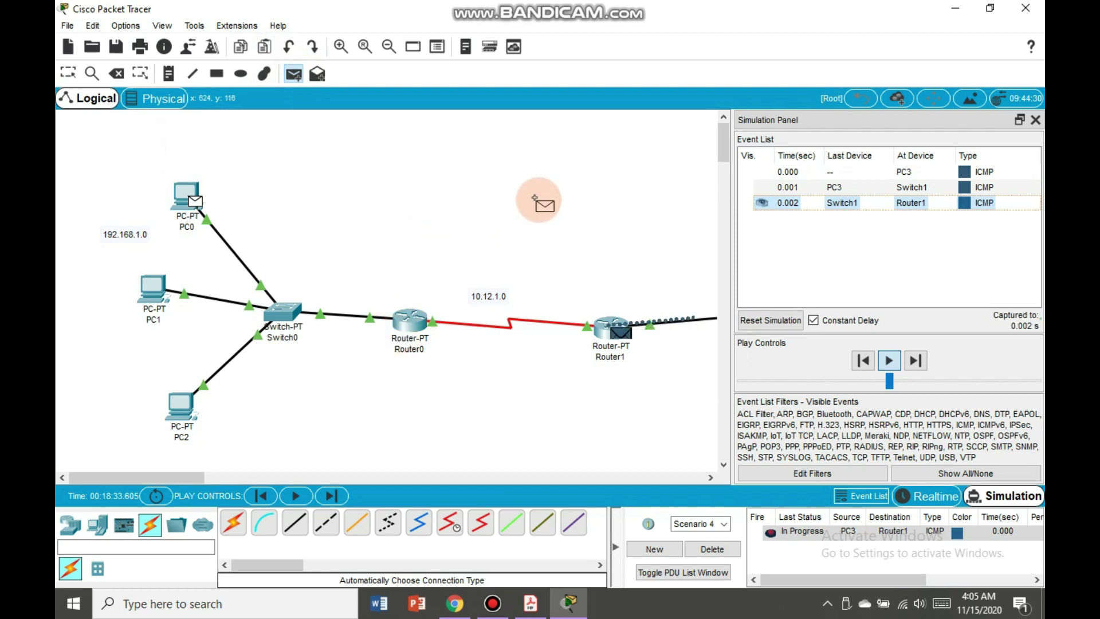
pyautogui.click(889, 361)
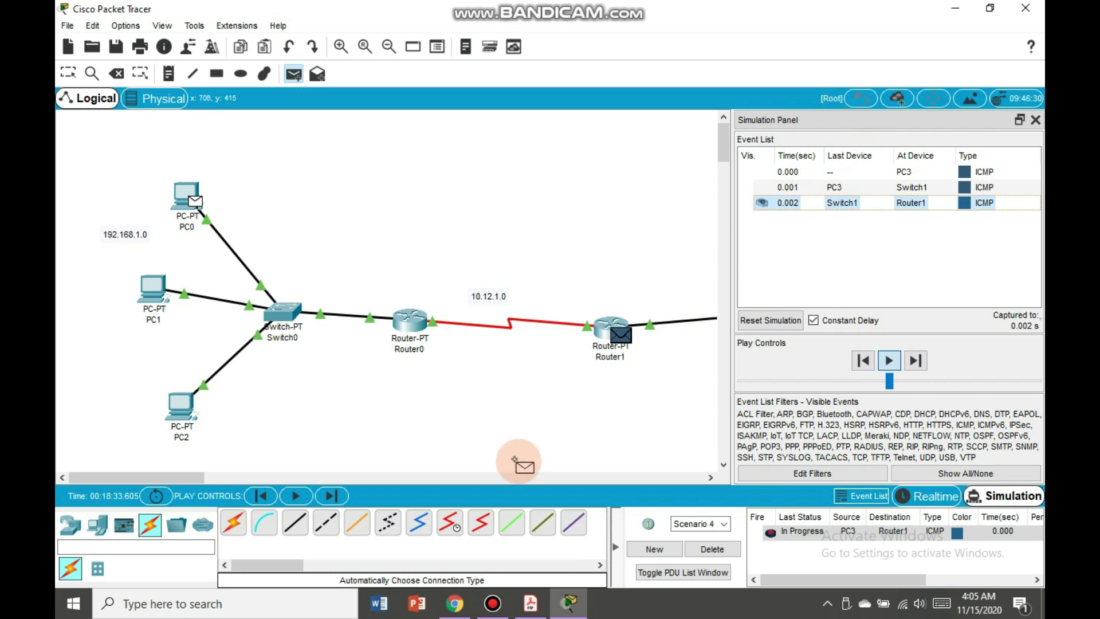
pyautogui.moveTo(165, 472); pyautogui.dragTo(230, 453)
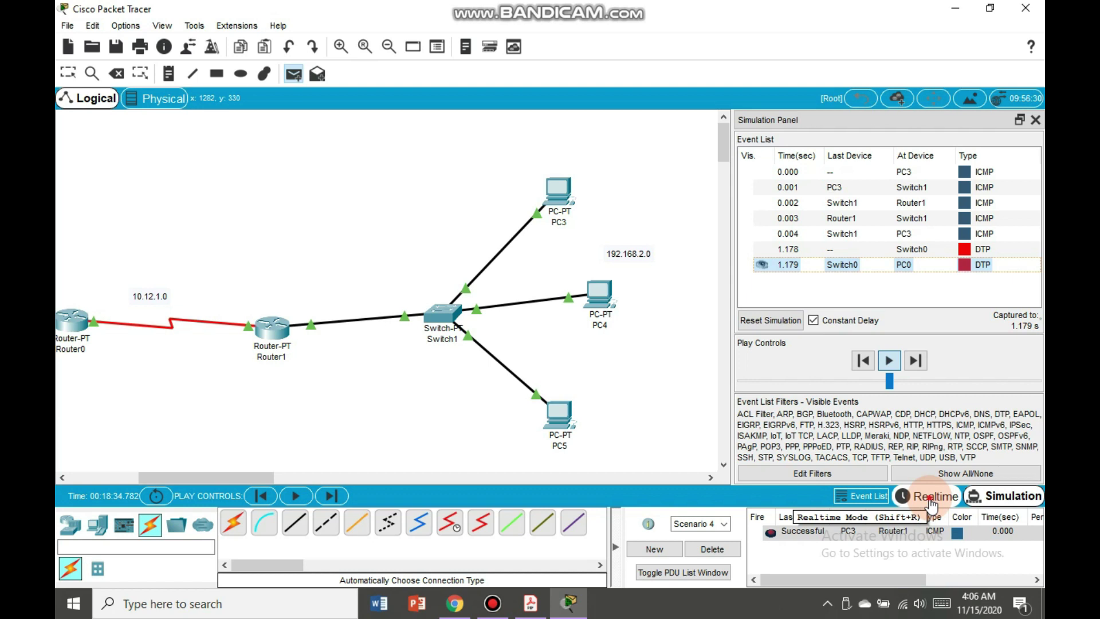
# Step: Back in Realtime mode, send a test packet from PC0 to PC5, then bring up Router0
pyautogui.click(931, 504)
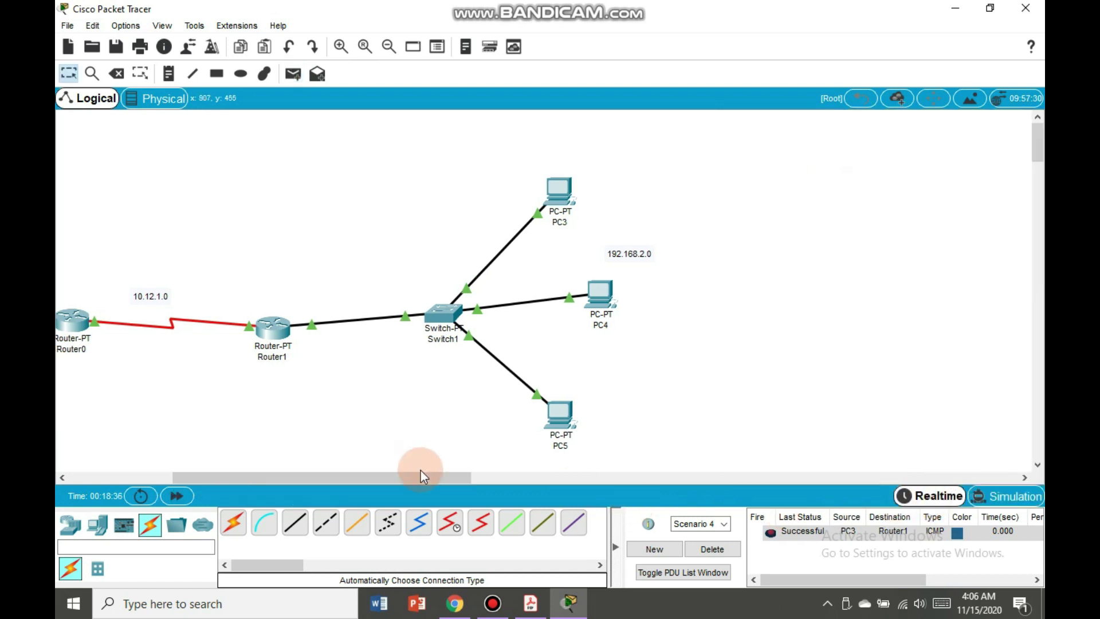
pyautogui.moveTo(420, 470); pyautogui.dragTo(271, 483)
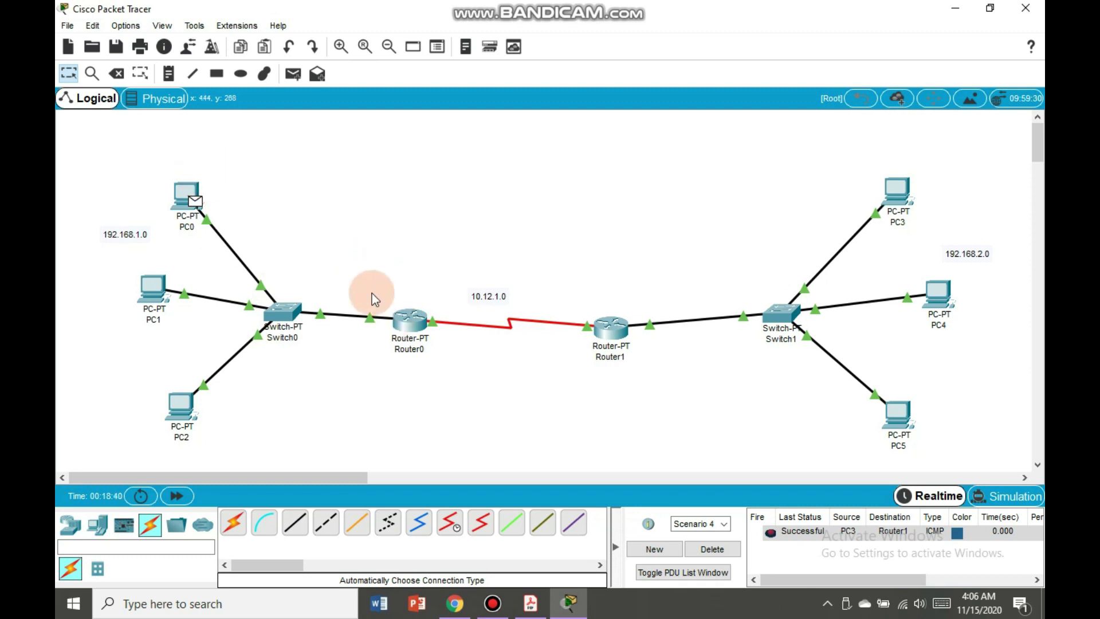
pyautogui.click(294, 74)
pyautogui.click(176, 208)
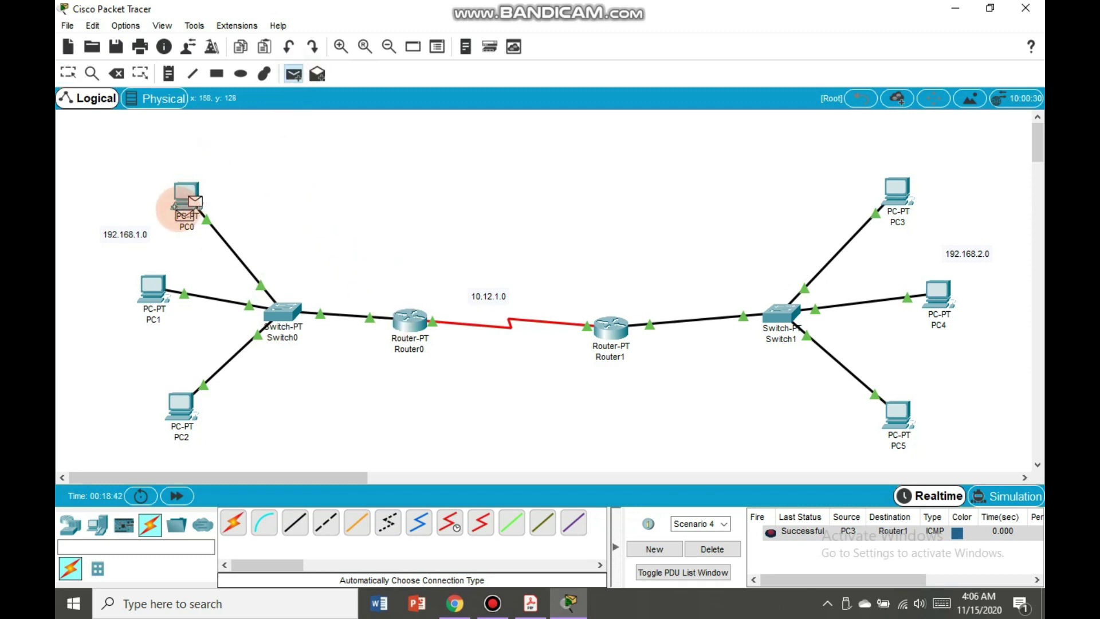
pyautogui.click(901, 419)
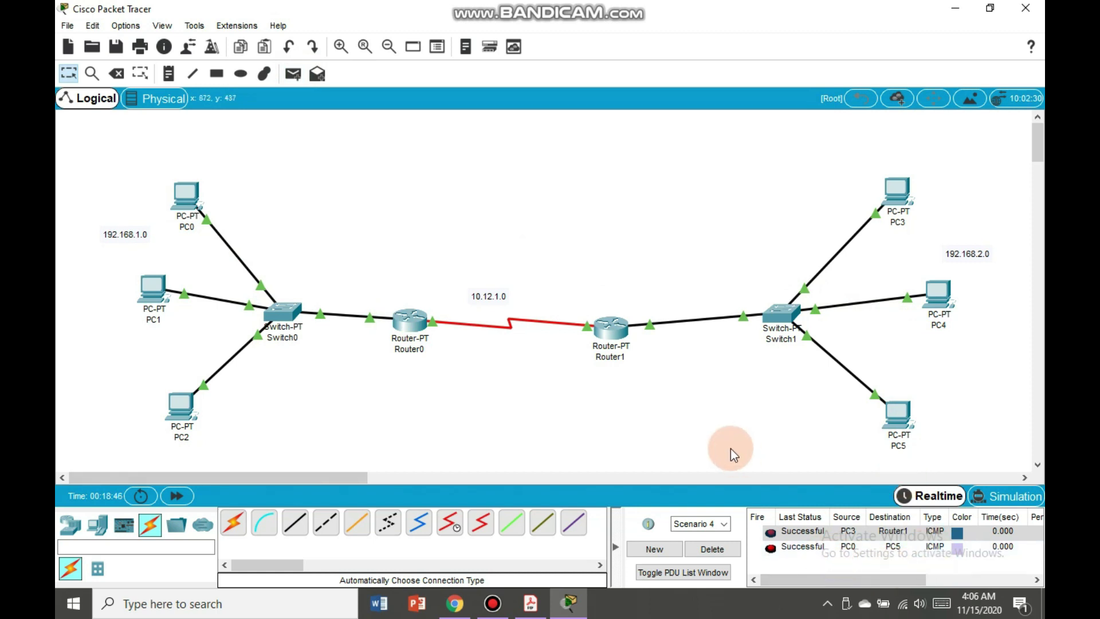
pyautogui.click(524, 383)
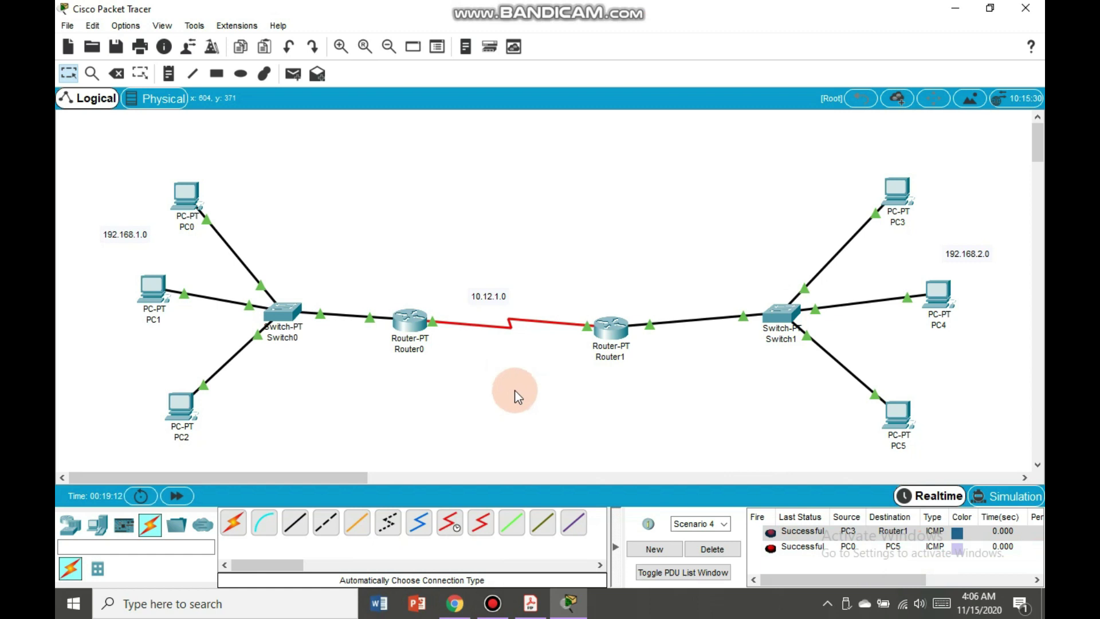
# Step: In Router0's CLI, leave configuration mode with Ctrl+Z
pyautogui.click(410, 325)
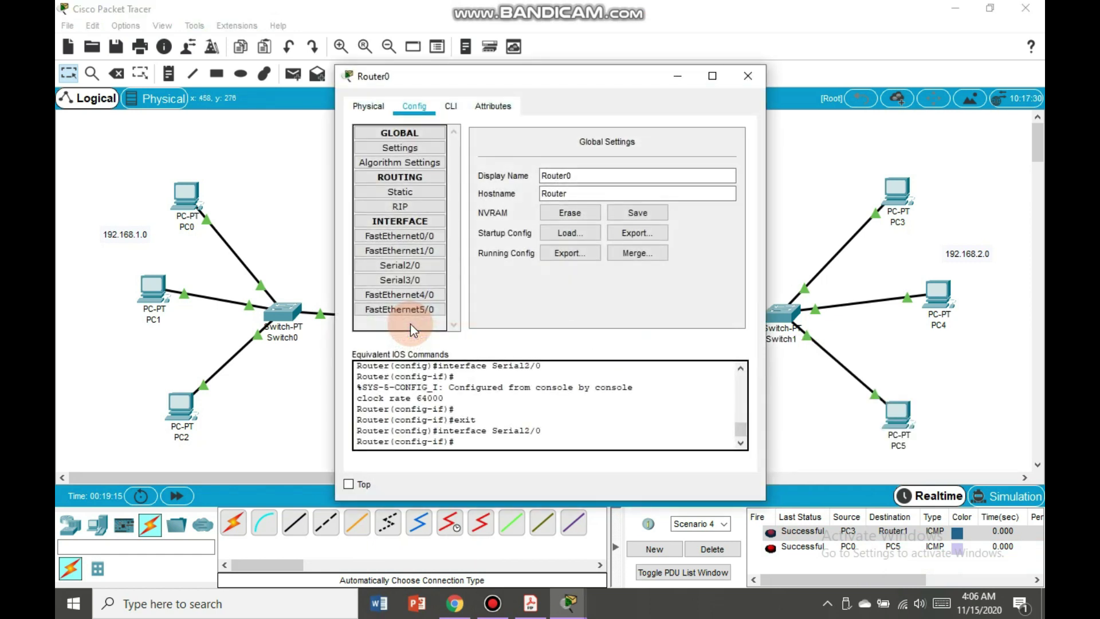
pyautogui.moveTo(440, 82); pyautogui.dragTo(562, 67)
pyautogui.click(572, 90)
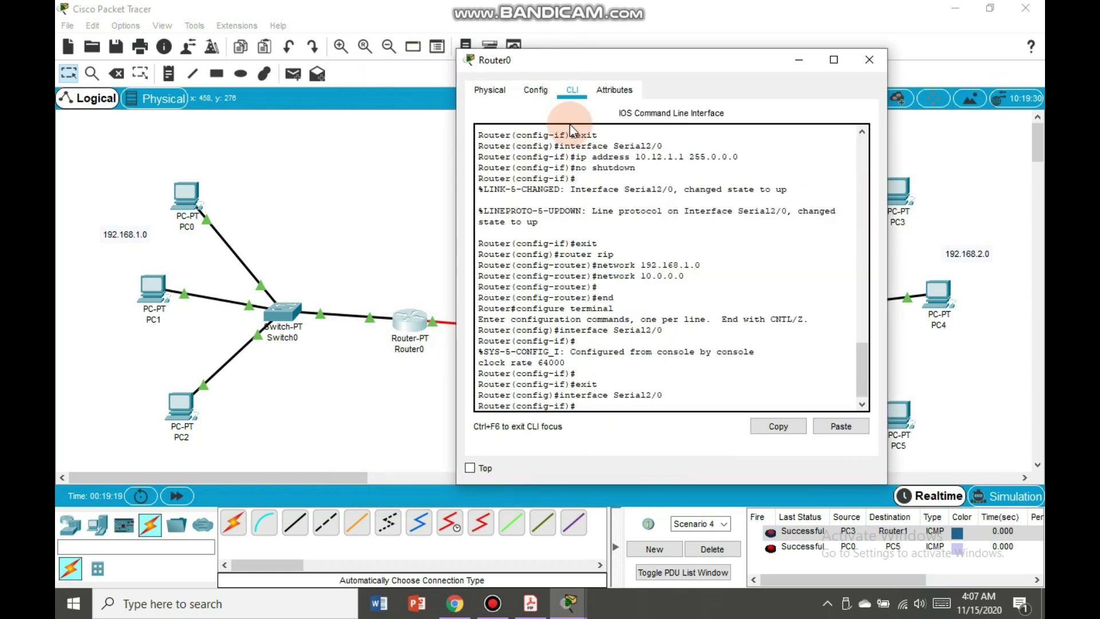
pyautogui.click(614, 406)
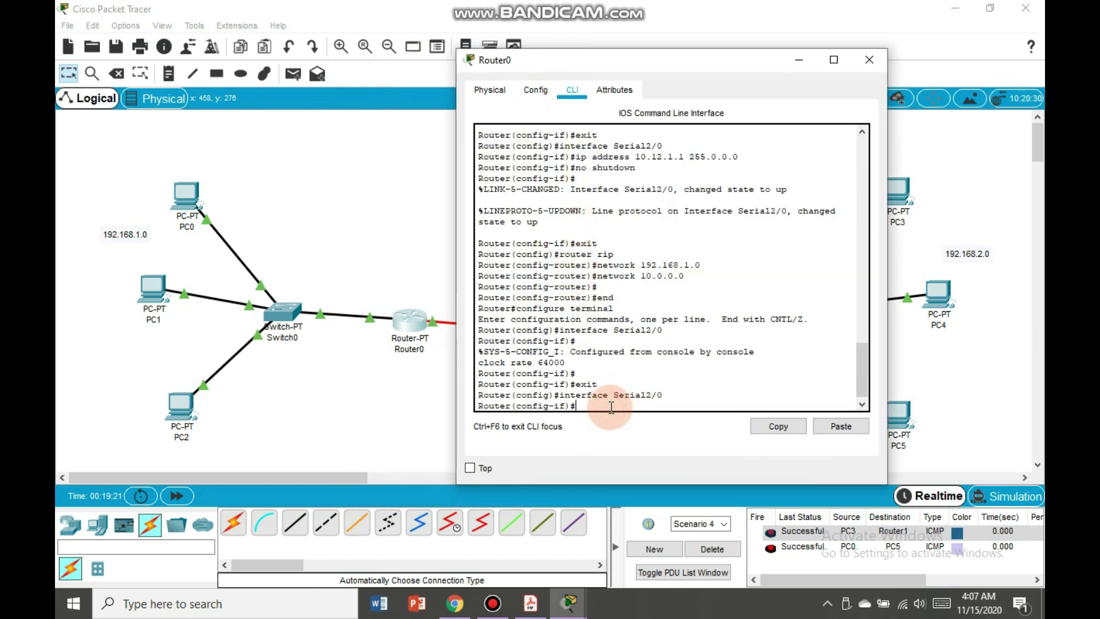
pyautogui.press('Return')
pyautogui.press('Return')
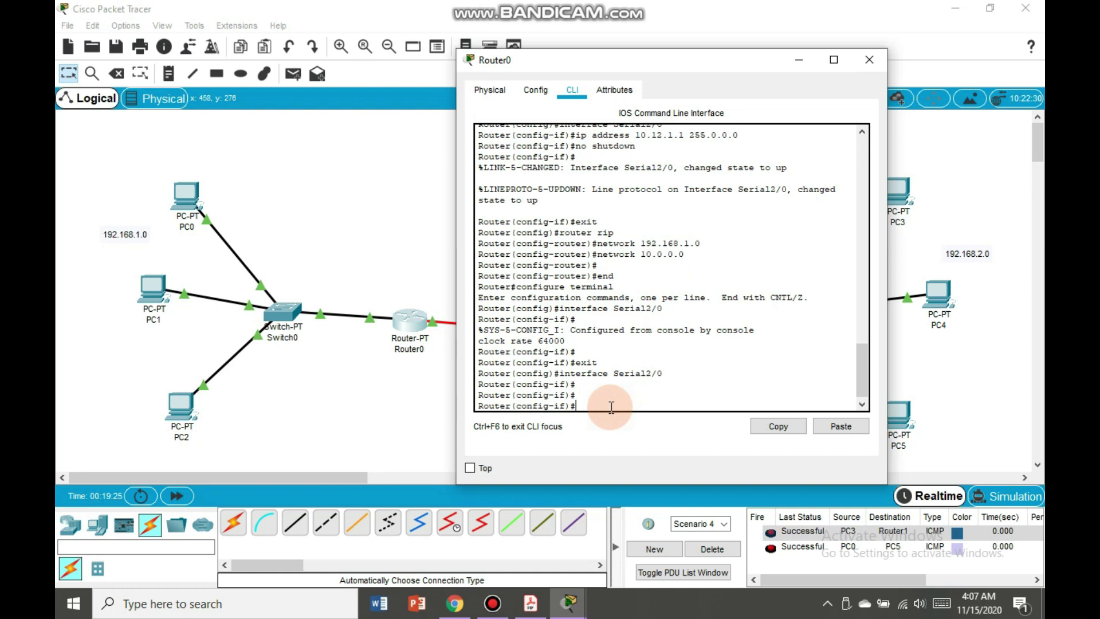
pyautogui.hotkey('ctrl', 'z')
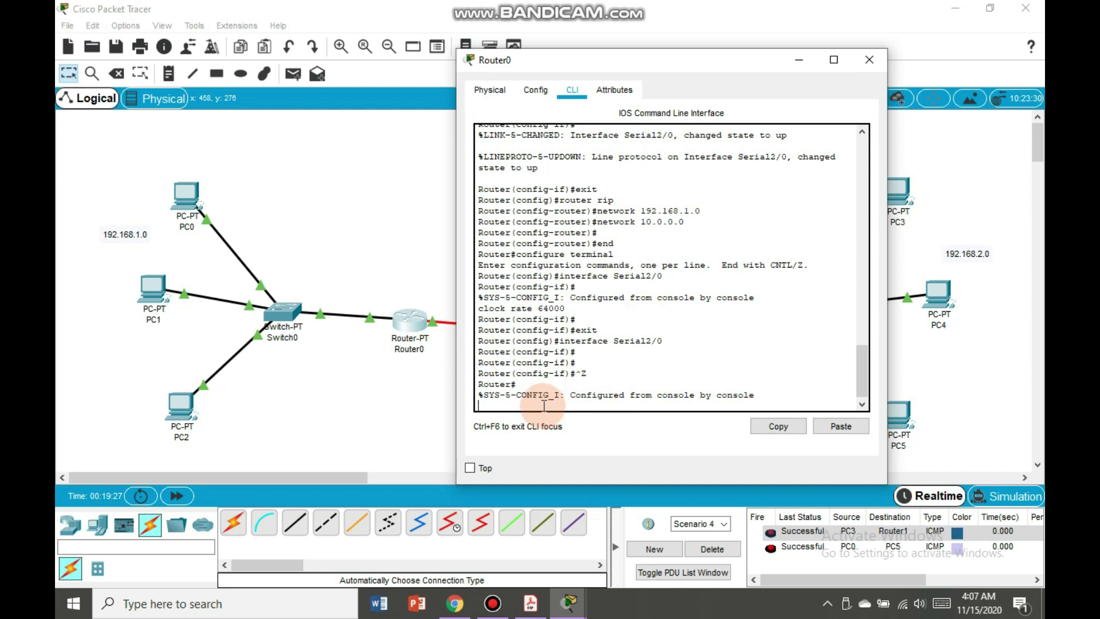
pyautogui.press('Return')
pyautogui.press('Return')
pyautogui.press('Return')
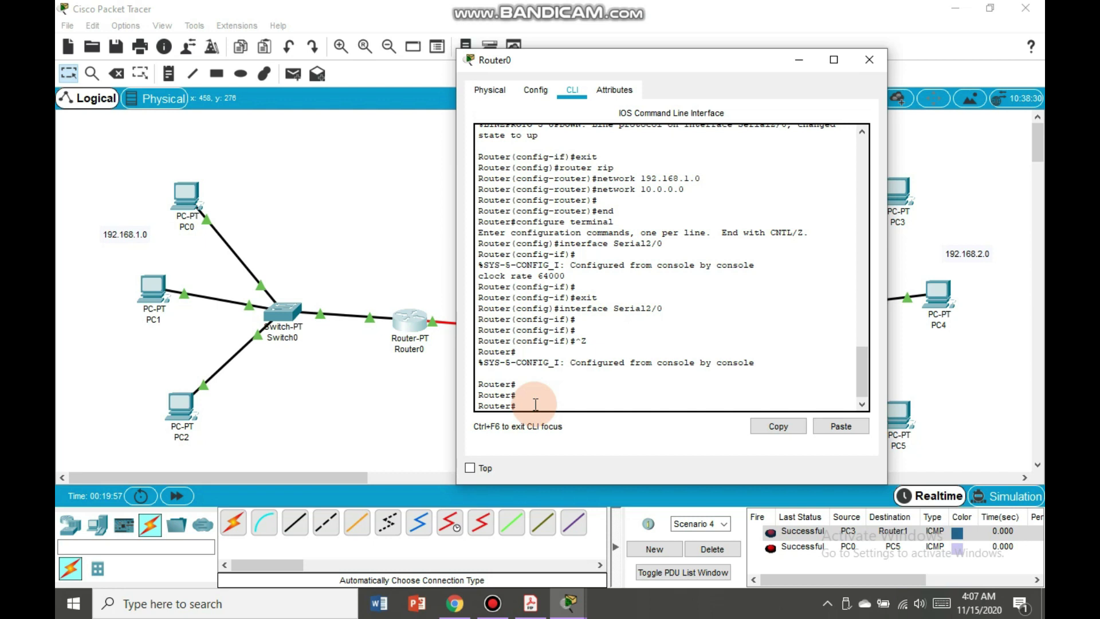
# Step: Run 'sh ip int s2/0' and page through Serial2/0's IP details
pyautogui.write('conf t')
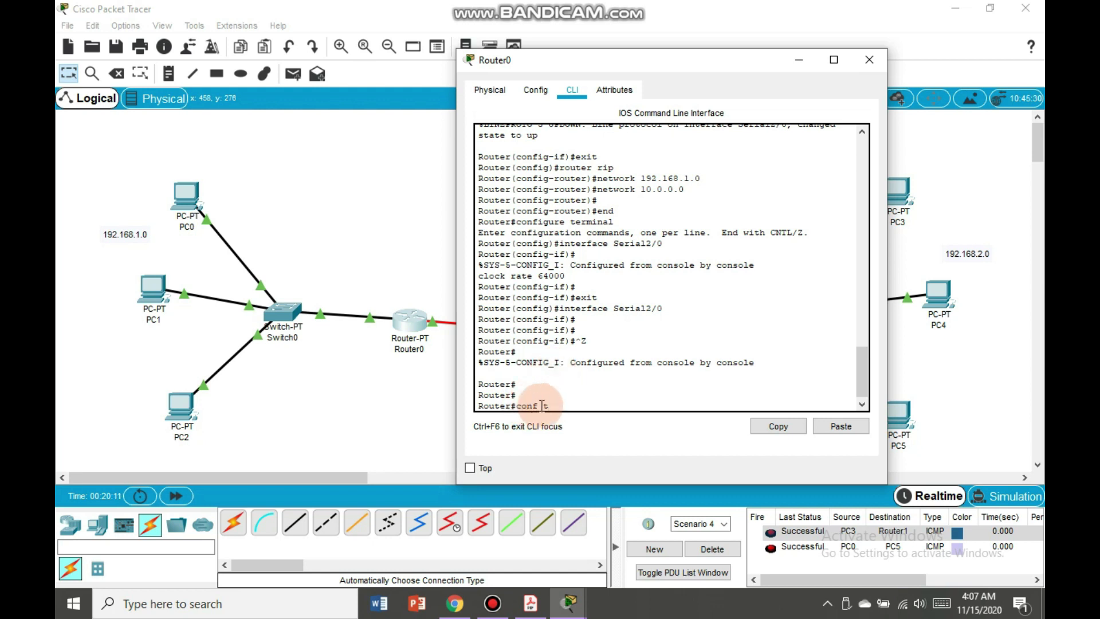
pyautogui.press('BackSpace')
pyautogui.press('BackSpace')
pyautogui.press('BackSpace')
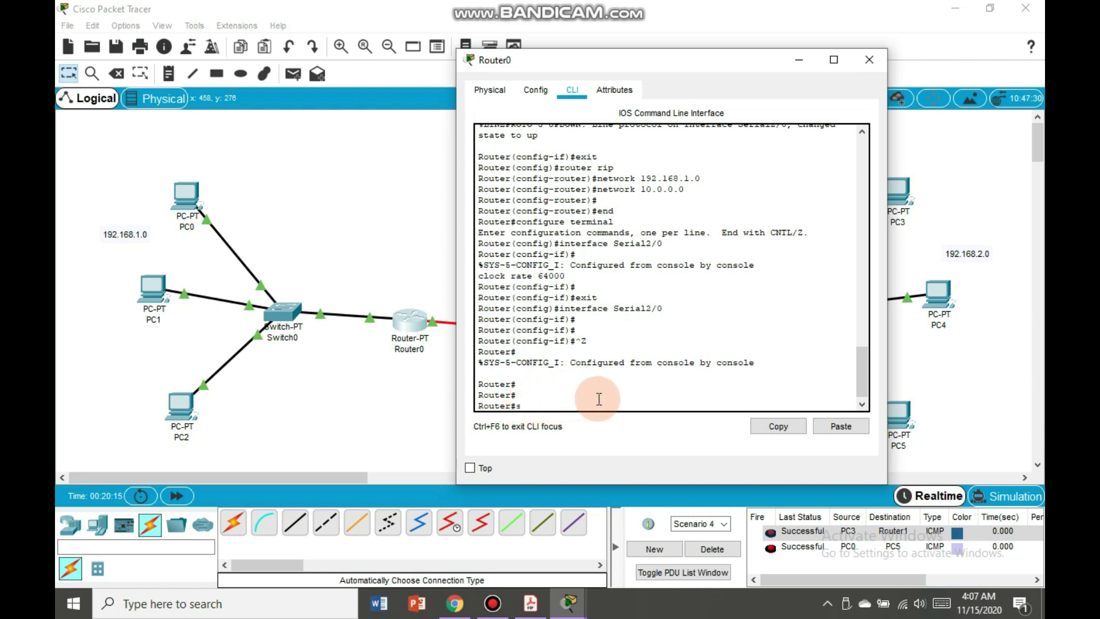
pyautogui.write('h ip int s2/0')
pyautogui.press('Return')
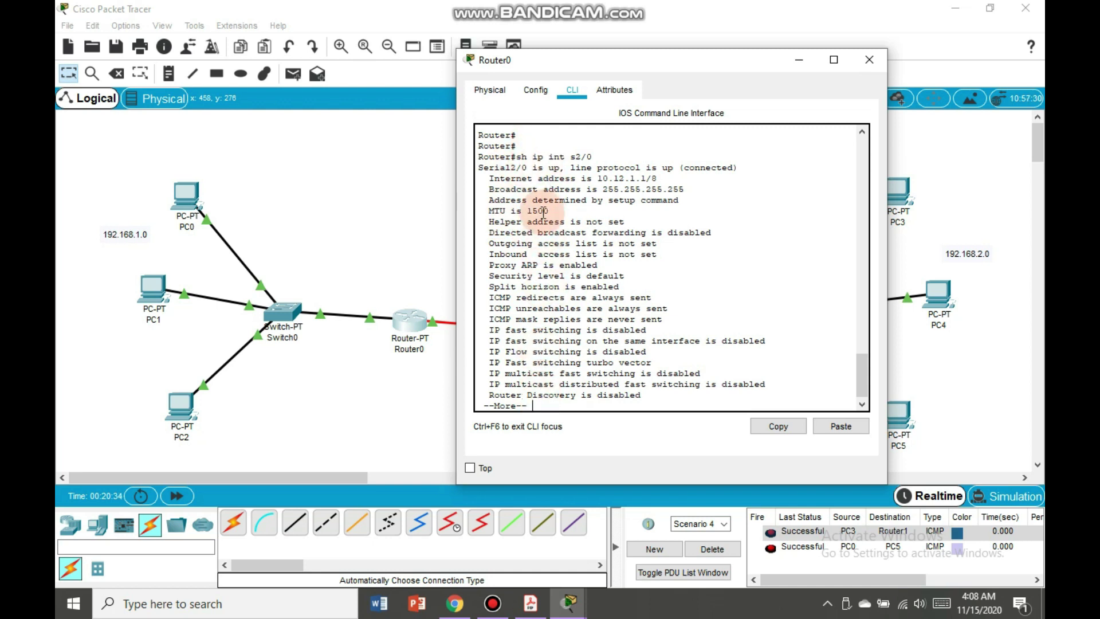
pyautogui.press('Return')
pyautogui.press('Return')
pyautogui.press('Return')
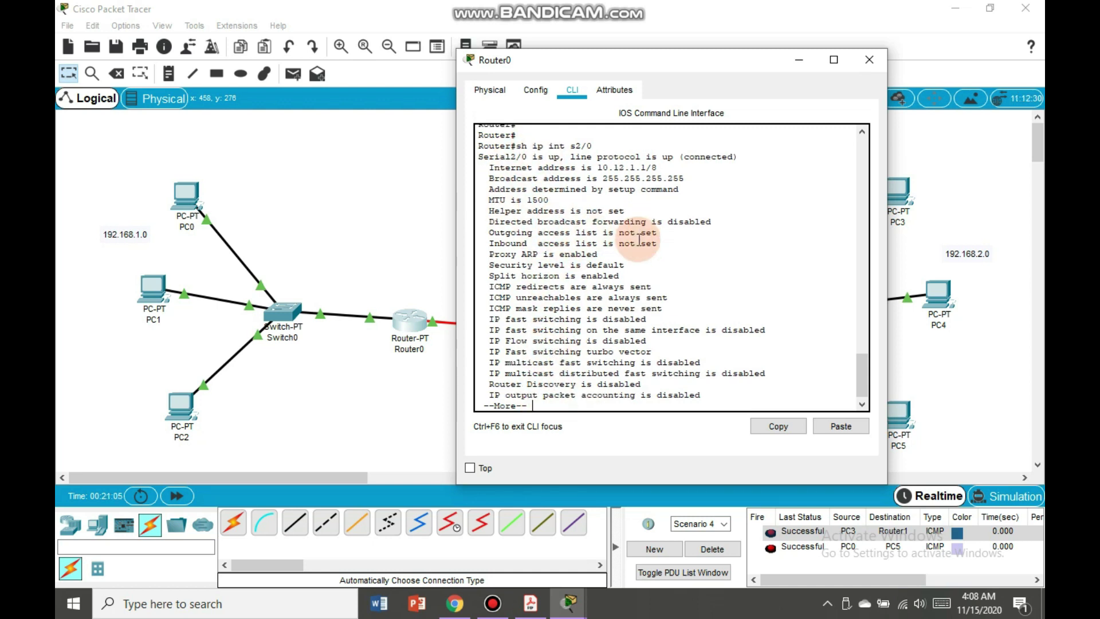
pyautogui.press('Return')
pyautogui.press('Return')
pyautogui.press('Return')
pyautogui.press('Return')
pyautogui.press('Return')
pyautogui.press('Return')
pyautogui.press('Return')
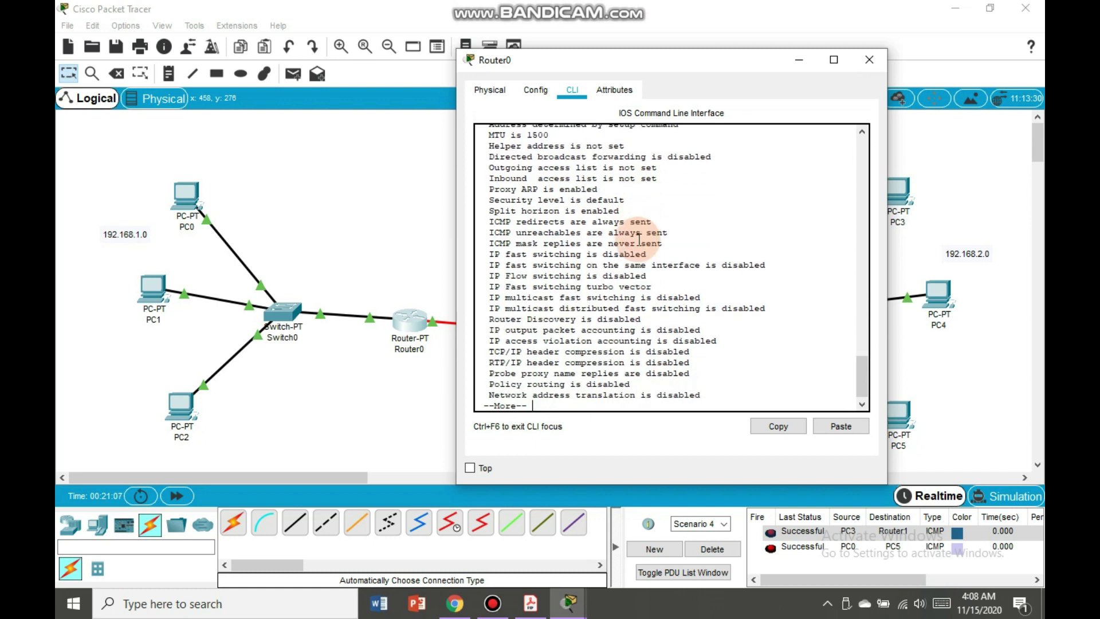
pyautogui.press('Return')
pyautogui.press('Return')
pyautogui.press('Return')
pyautogui.press('Return')
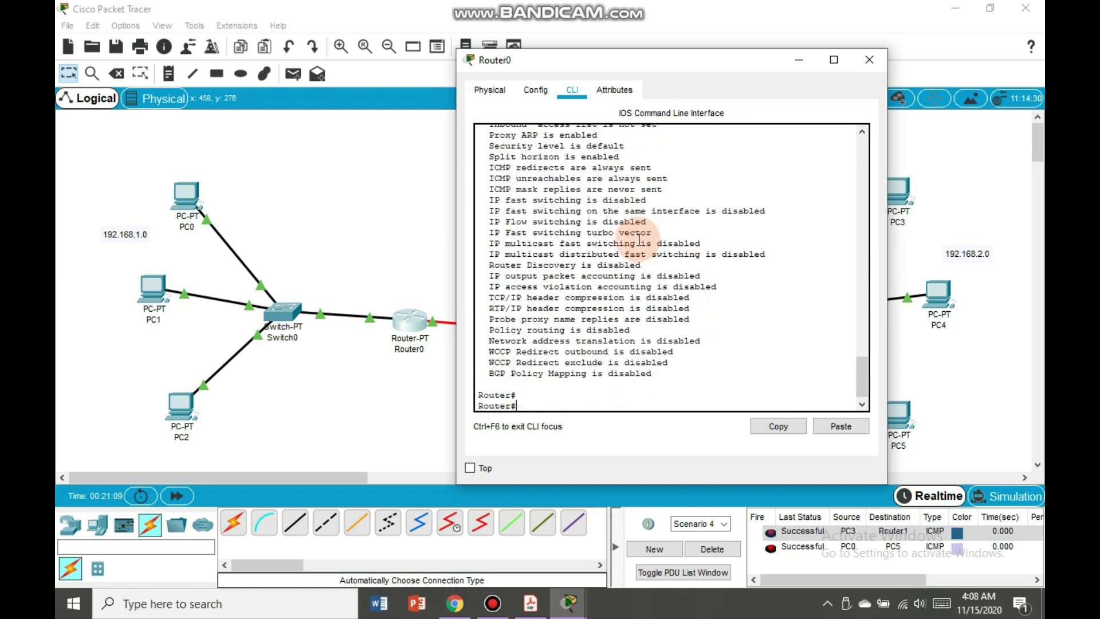
# Step: Run 'sh ip int brief' on Router0, then type the 'sh int serial 2/0' command
pyautogui.write('sh')
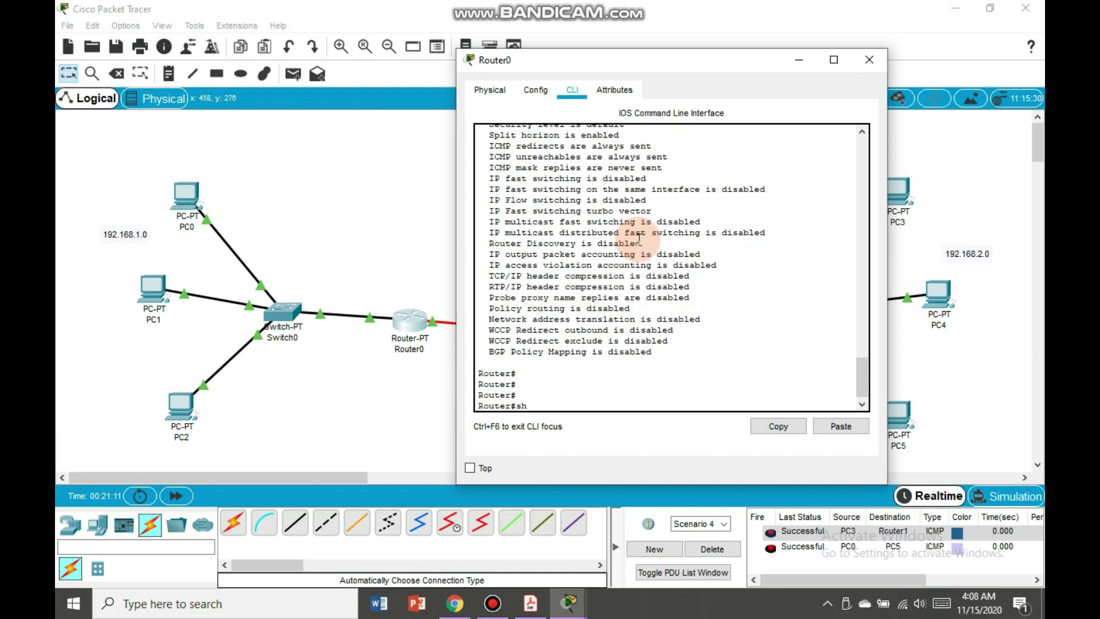
pyautogui.write(' ip int brief')
pyautogui.press('Return')
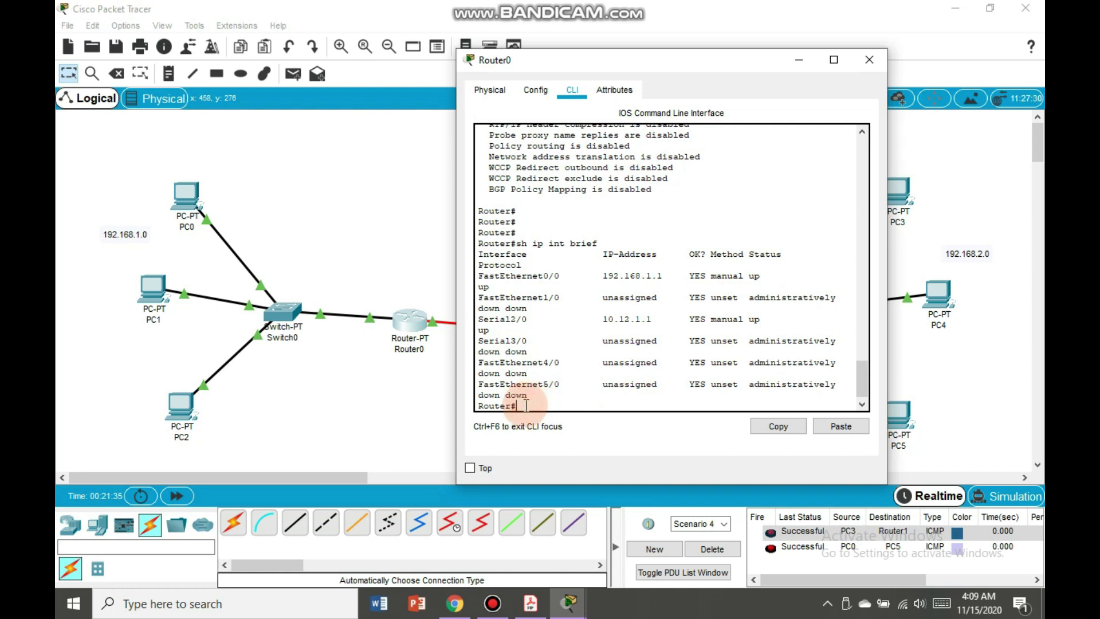
pyautogui.press('Return')
pyautogui.press('Return')
pyautogui.write('sh')
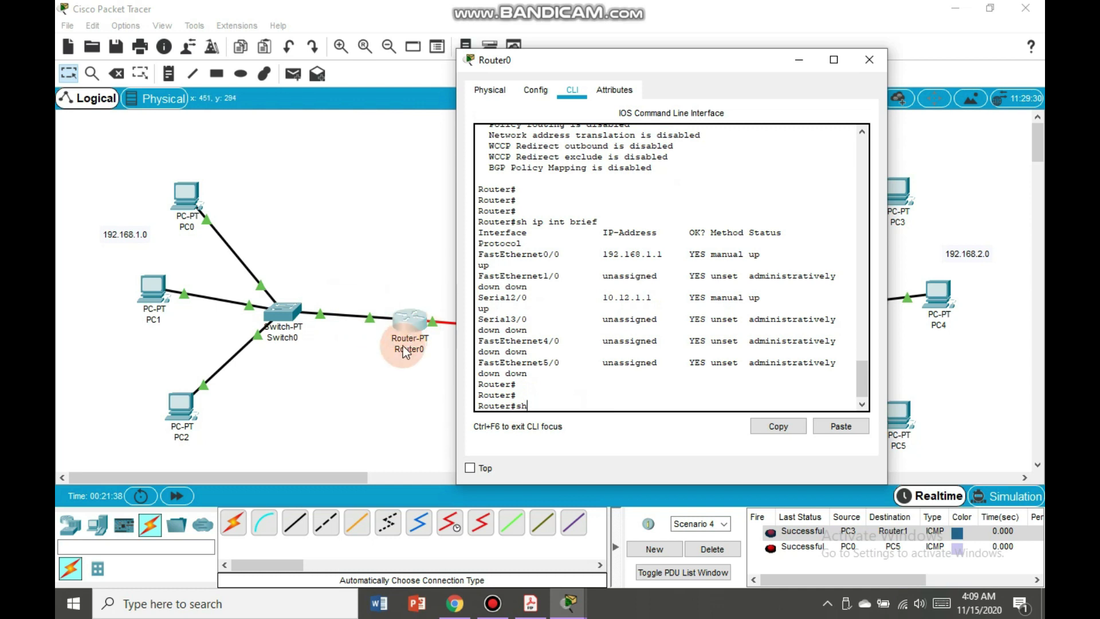
pyautogui.write(' i')
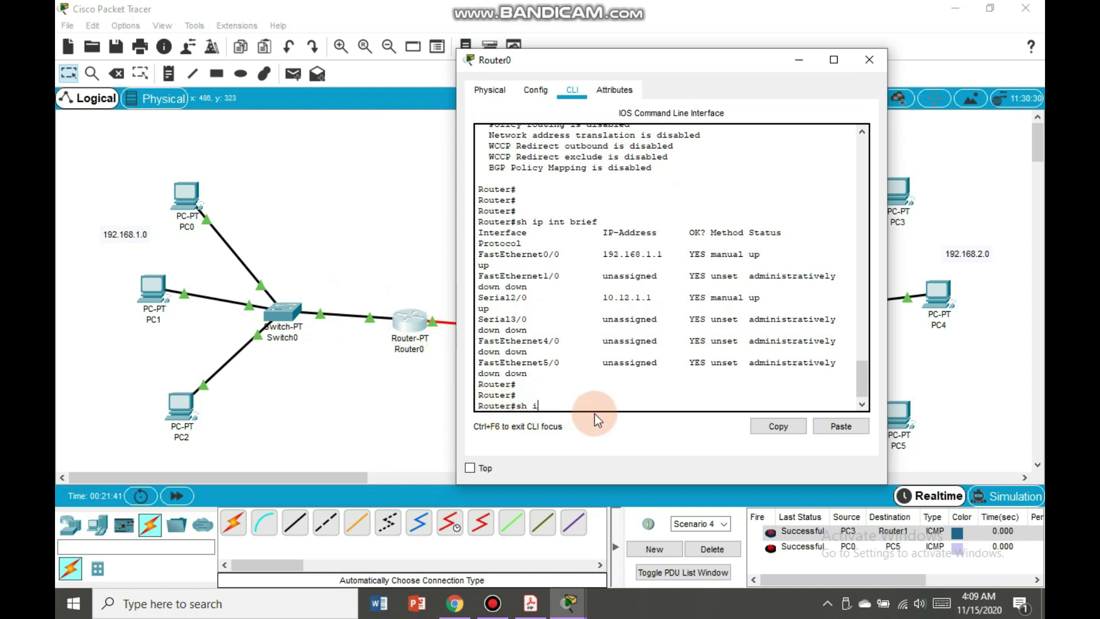
pyautogui.write('nt serial 2/0')
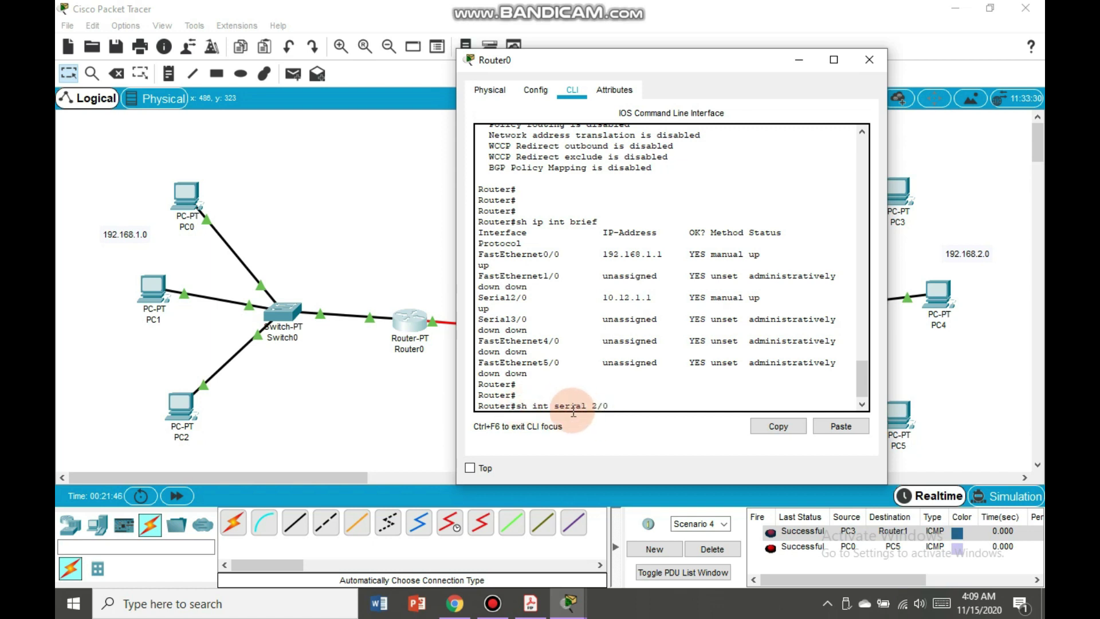
# Step: Run 'sh int serial 2/0', confirm Encapsulation HDLC, then enter 'conf t'
pyautogui.press('Return')
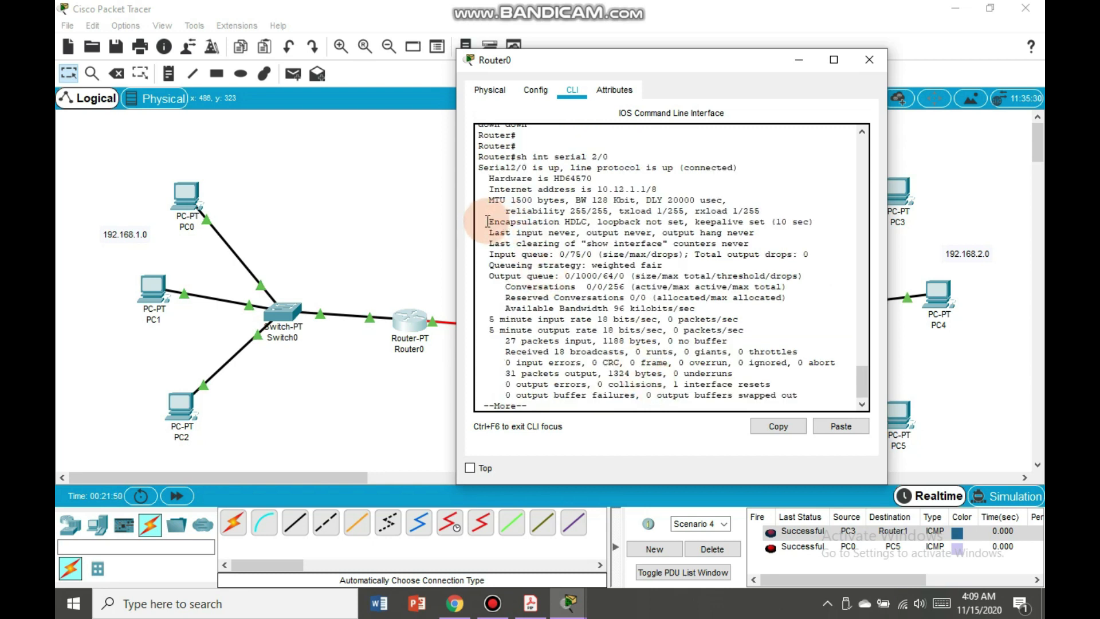
pyautogui.moveTo(484, 221); pyautogui.dragTo(588, 221)
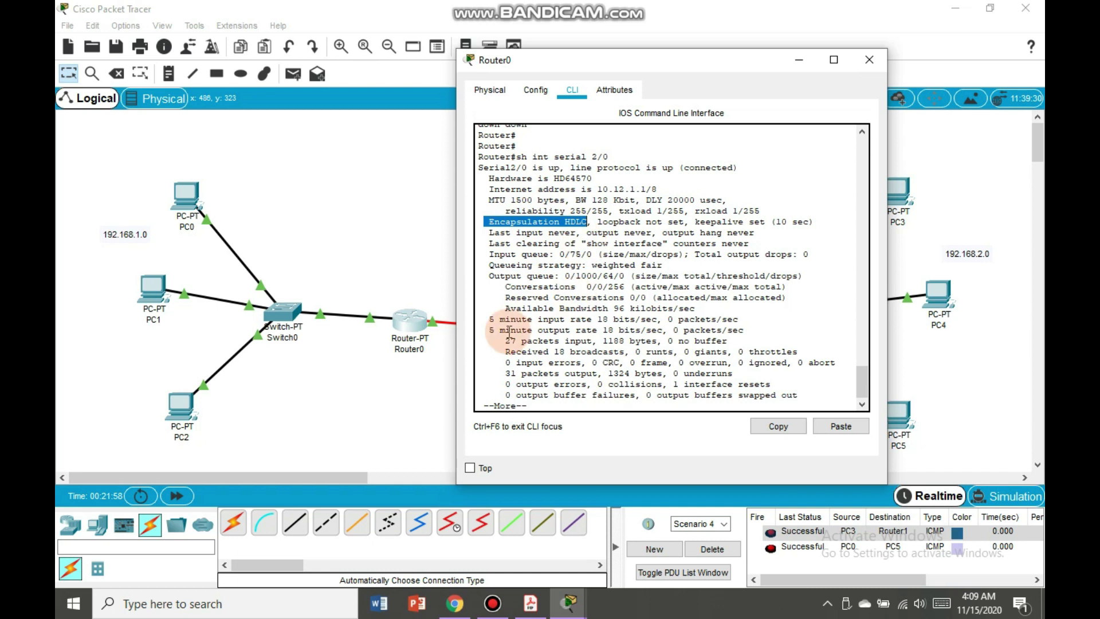
pyautogui.click(545, 405)
pyautogui.press('space')
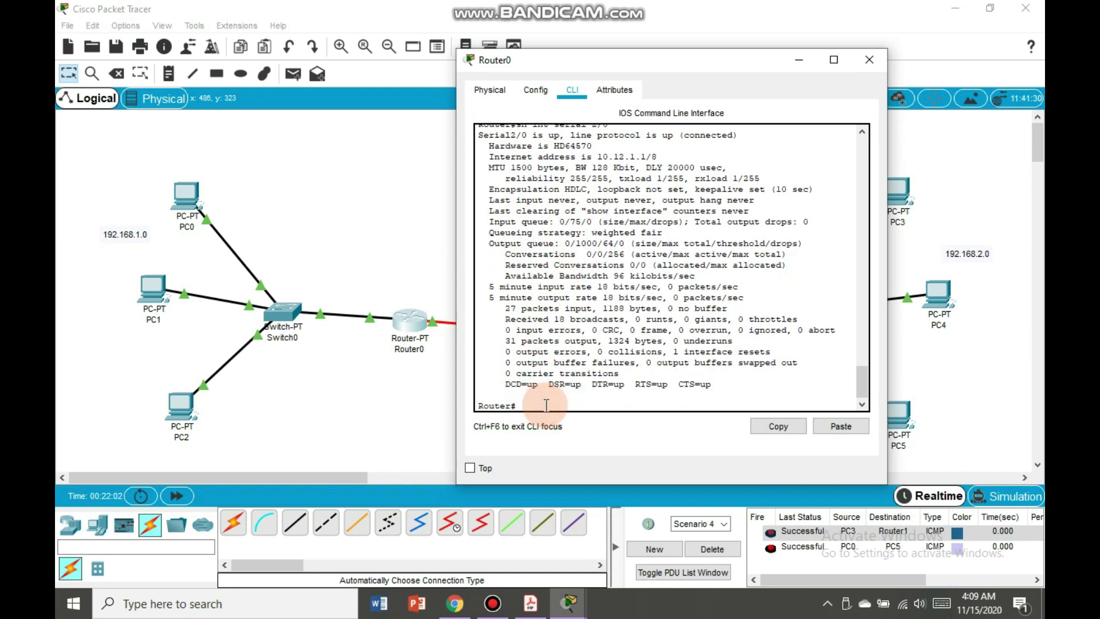
pyautogui.press('Return')
pyautogui.press('Return')
pyautogui.press('Return')
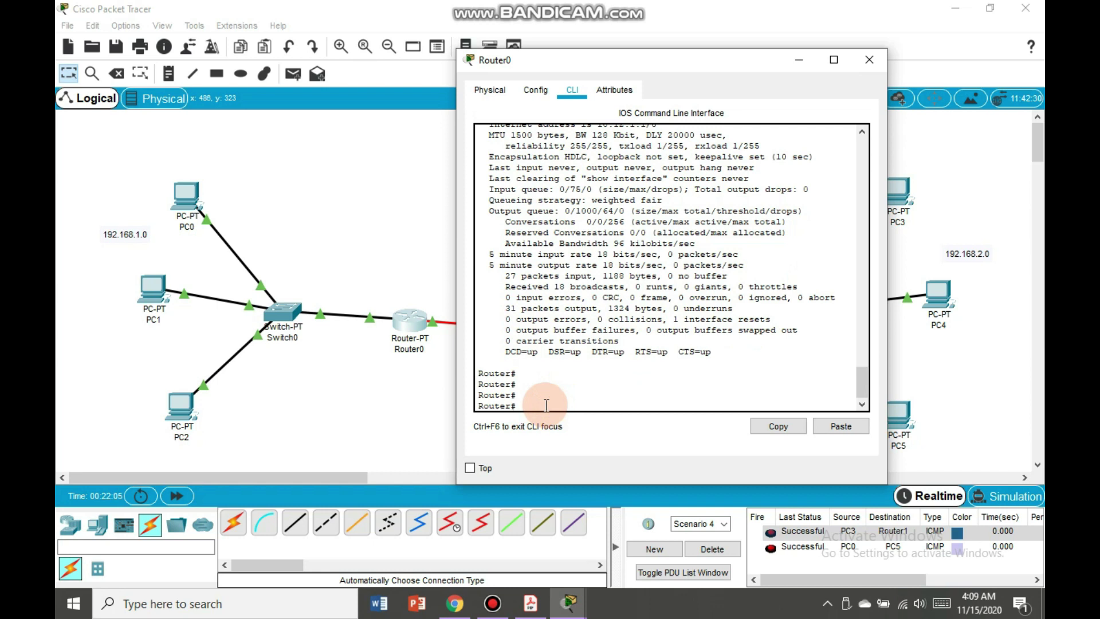
pyautogui.write('conf t')
pyautogui.press('Return')
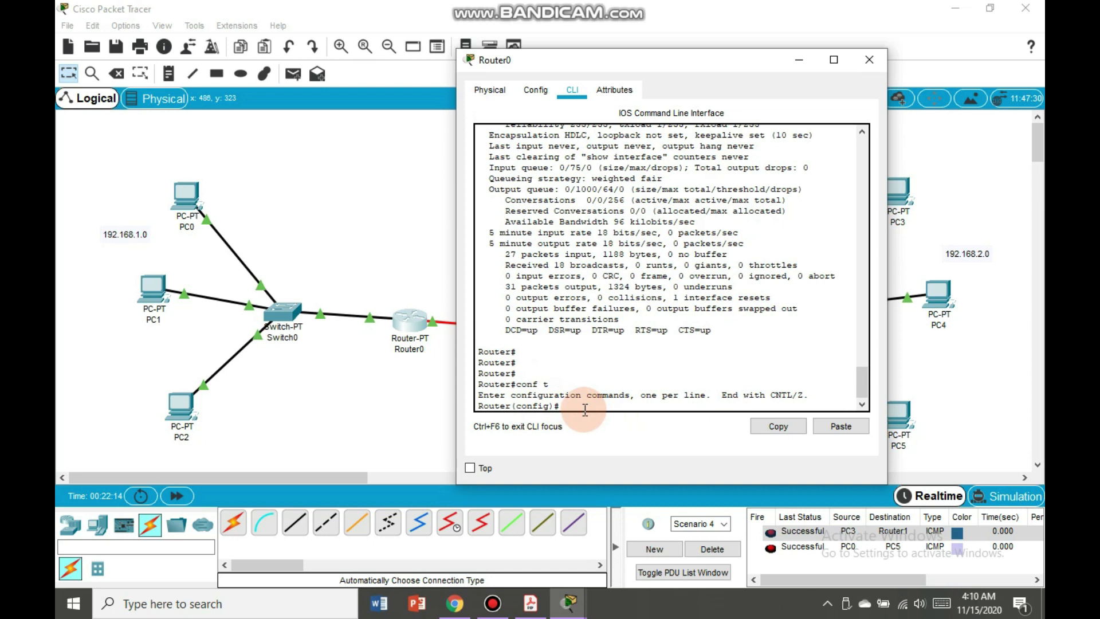
# Step: Enter Router0's Serial2/0 interface configuration and type the 'encapsulation hdlc' command
pyautogui.write('int s')
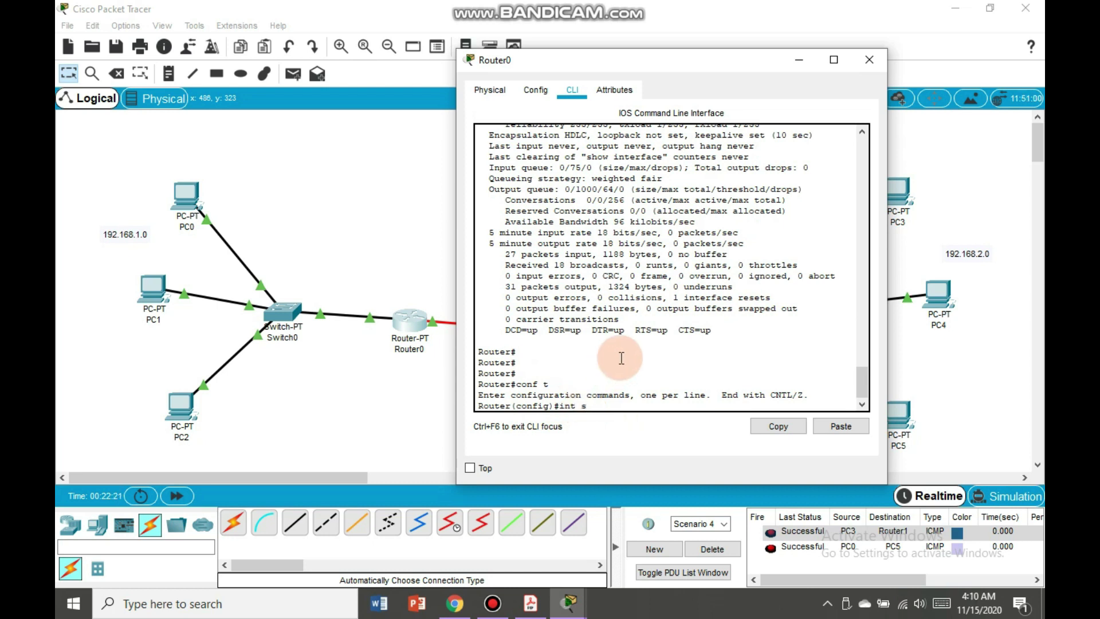
pyautogui.write('2/0')
pyautogui.press('Return')
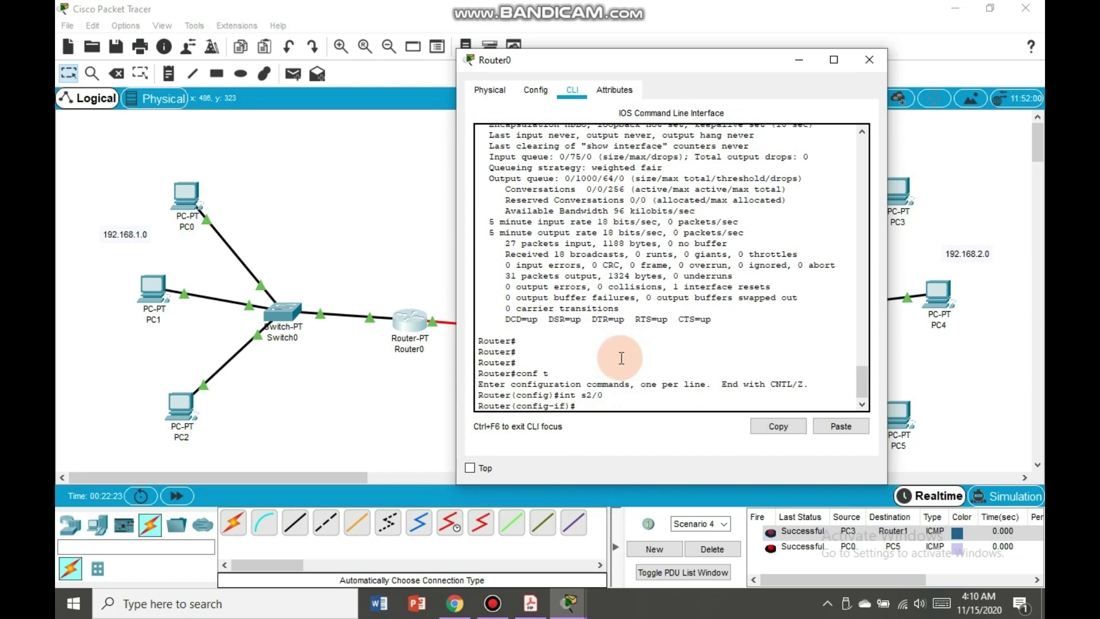
pyautogui.write('enc')
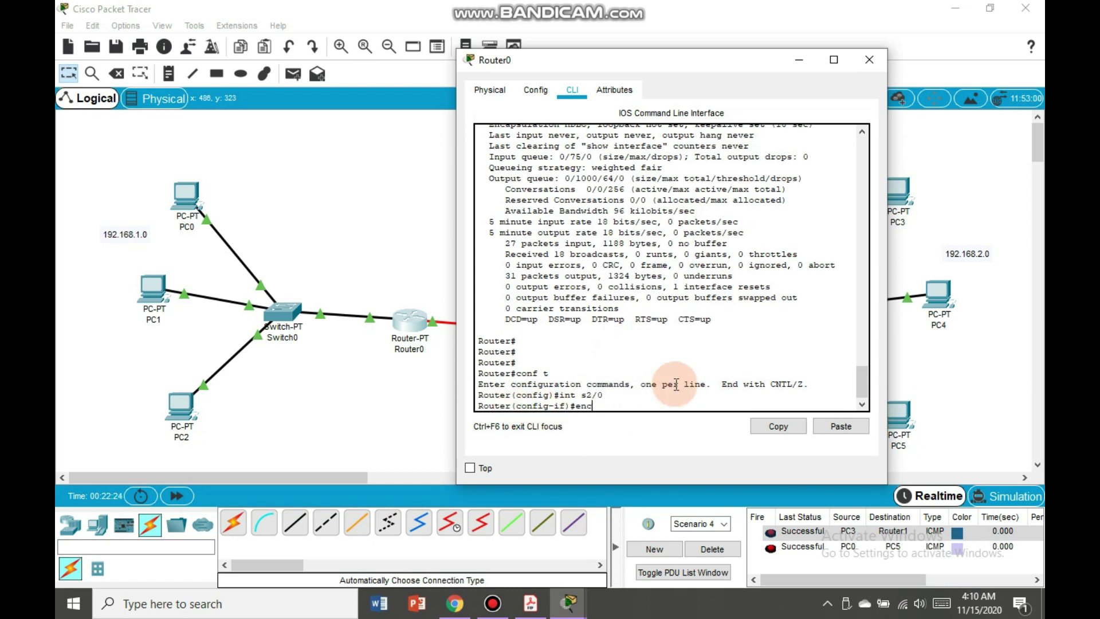
pyautogui.write('apsulation hdlc')
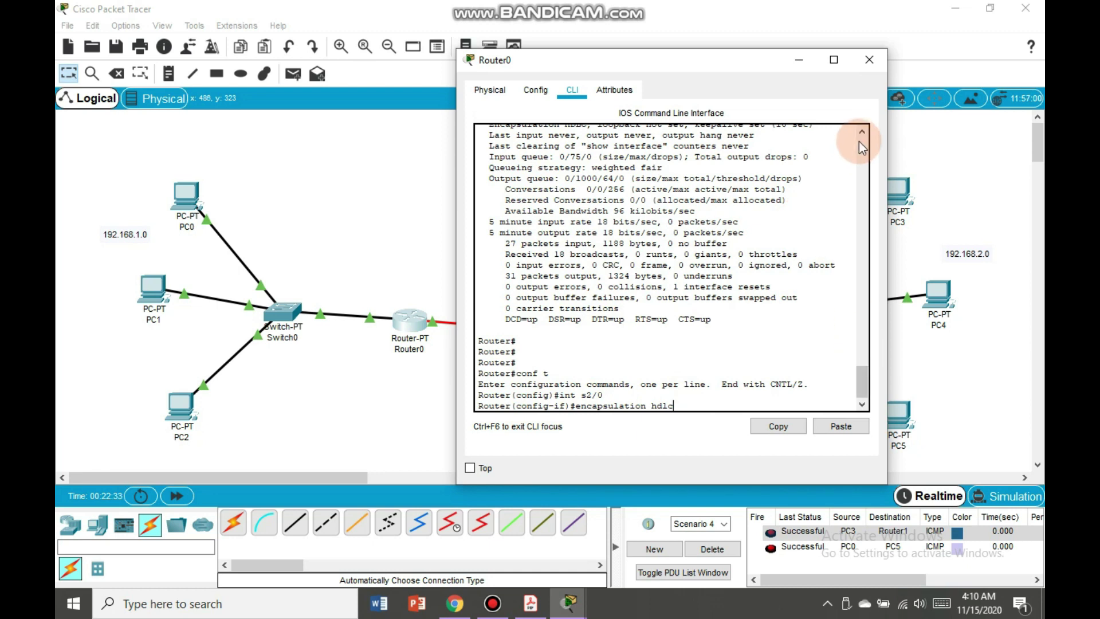
pyautogui.scroll(1, 862, 136)
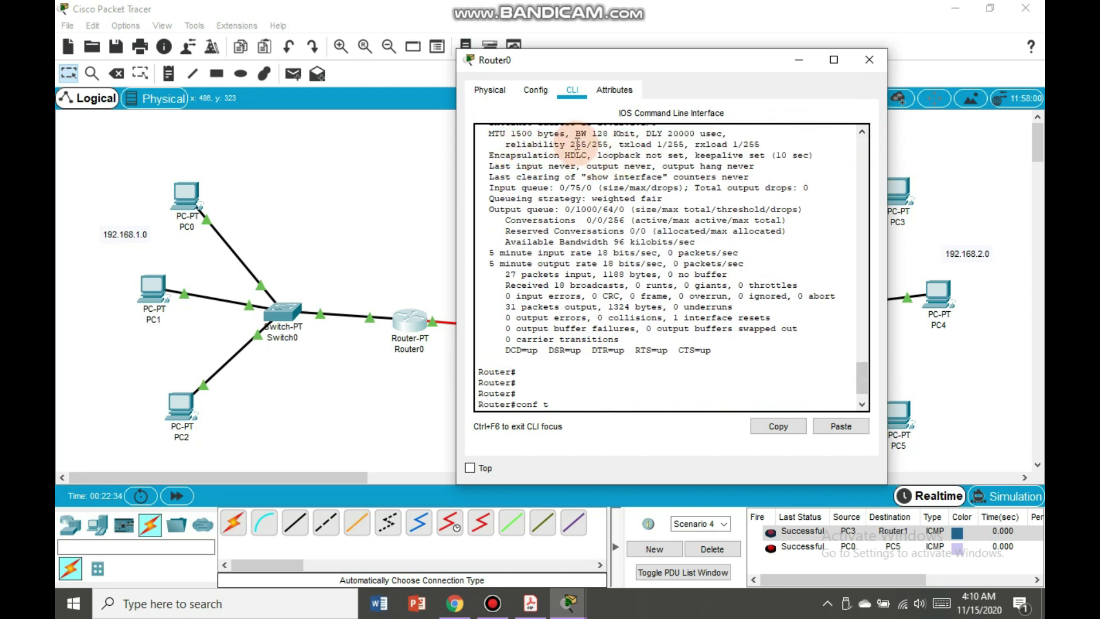
pyautogui.click(863, 405)
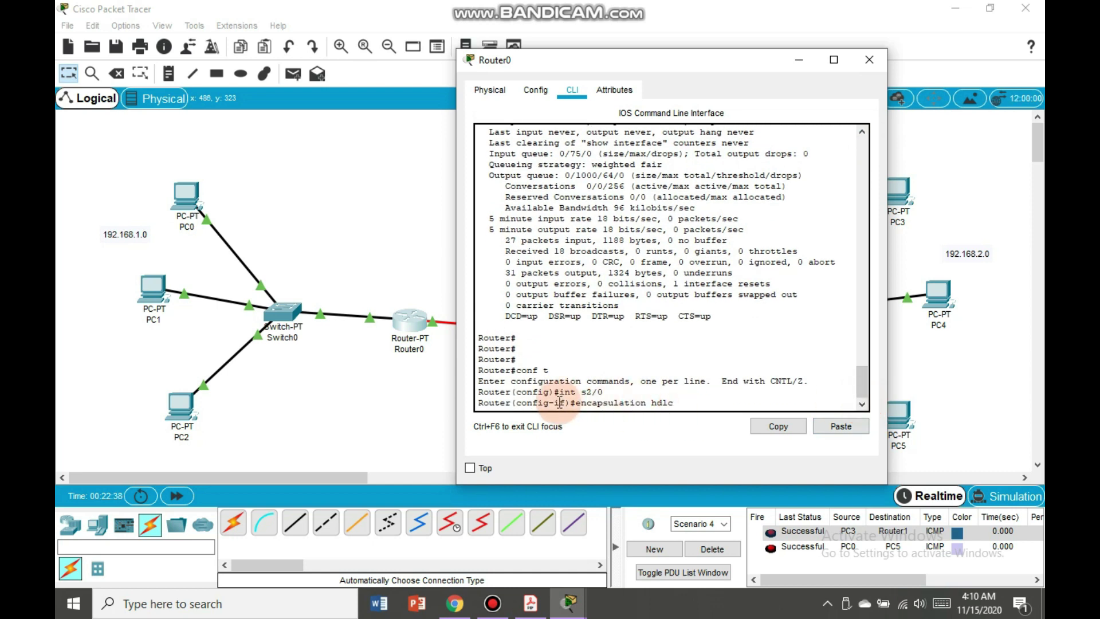
# Step: Close Router0's window and bring up Router1's command line
pyautogui.click(871, 68)
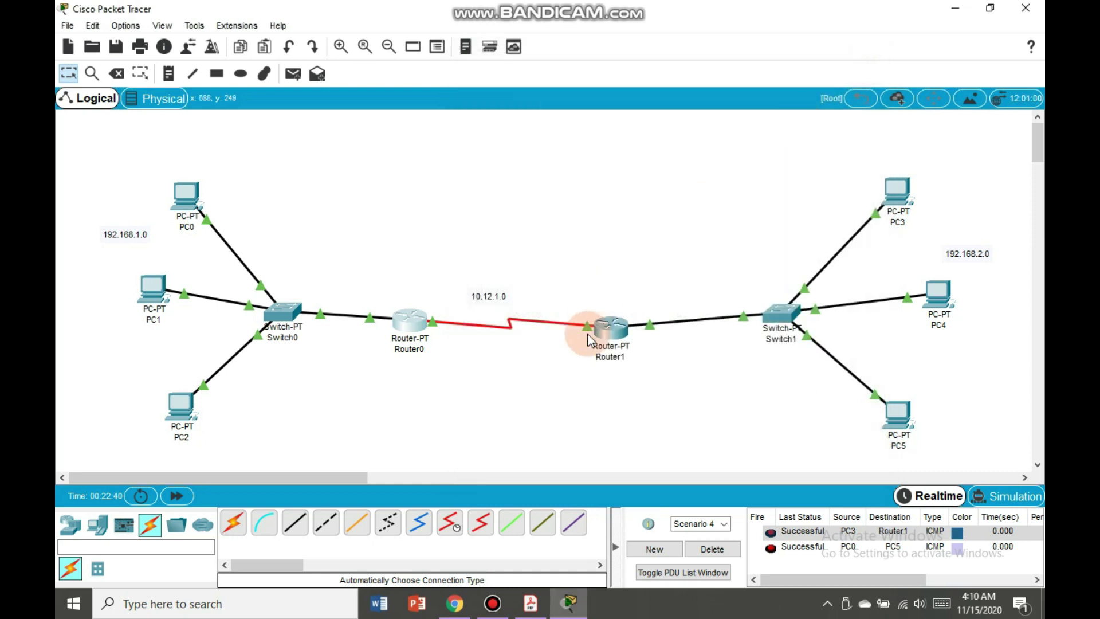
pyautogui.click(617, 328)
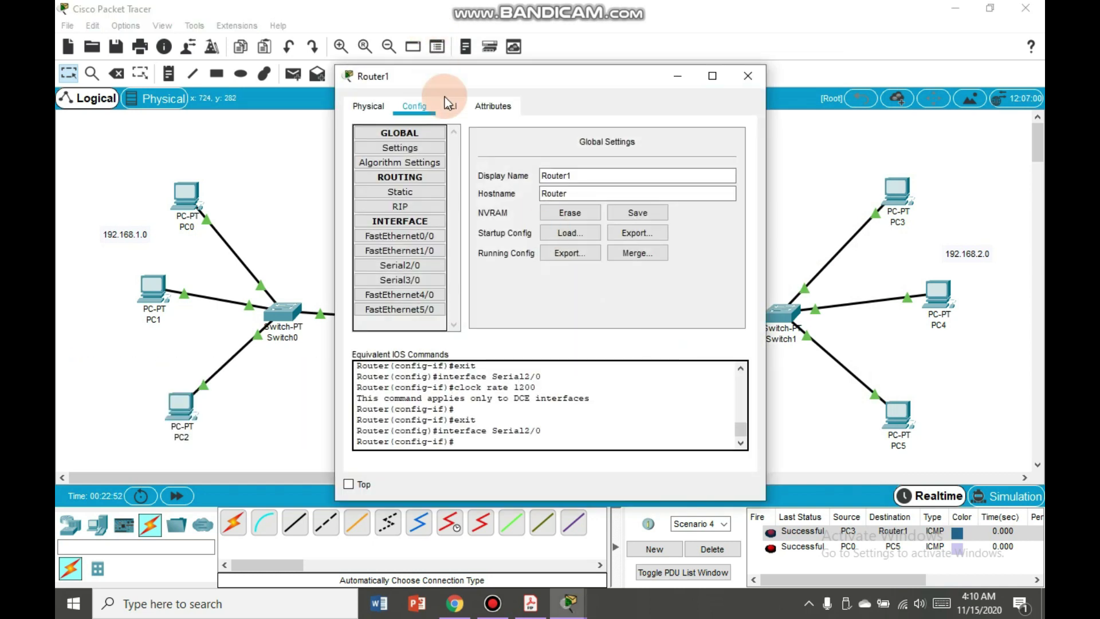
pyautogui.click(451, 107)
pyautogui.click(454, 356)
# Step: Exit Router1's configuration mode with Ctrl+Z back to the Router# prompt
pyautogui.click(459, 436)
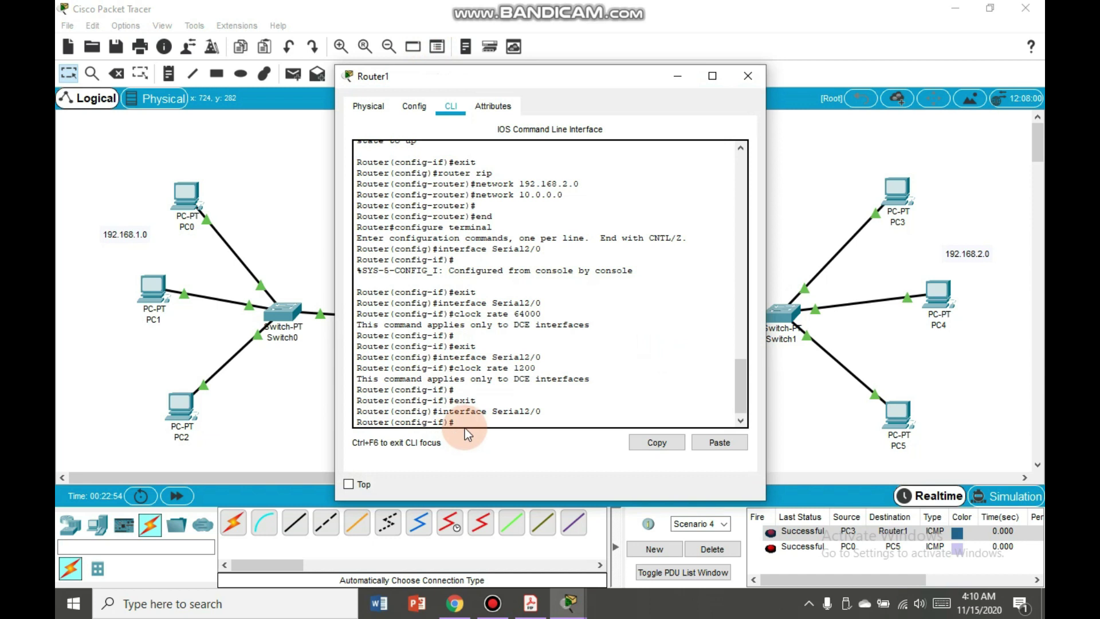
pyautogui.click(467, 423)
pyautogui.press('Return')
pyautogui.press('Return')
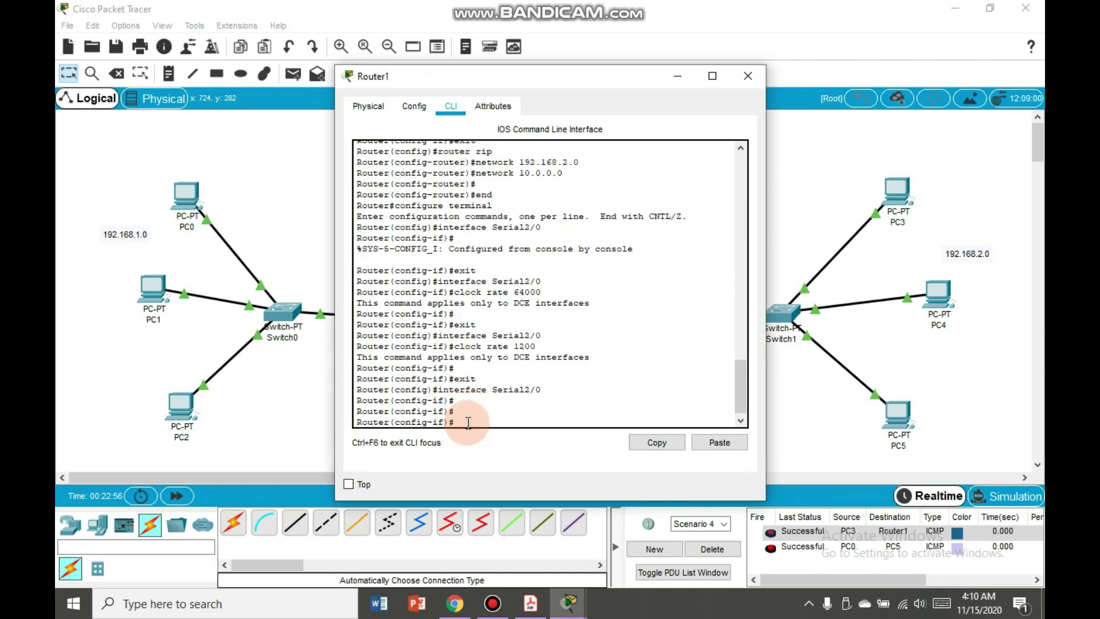
pyautogui.hotkey('ctrl', 'z')
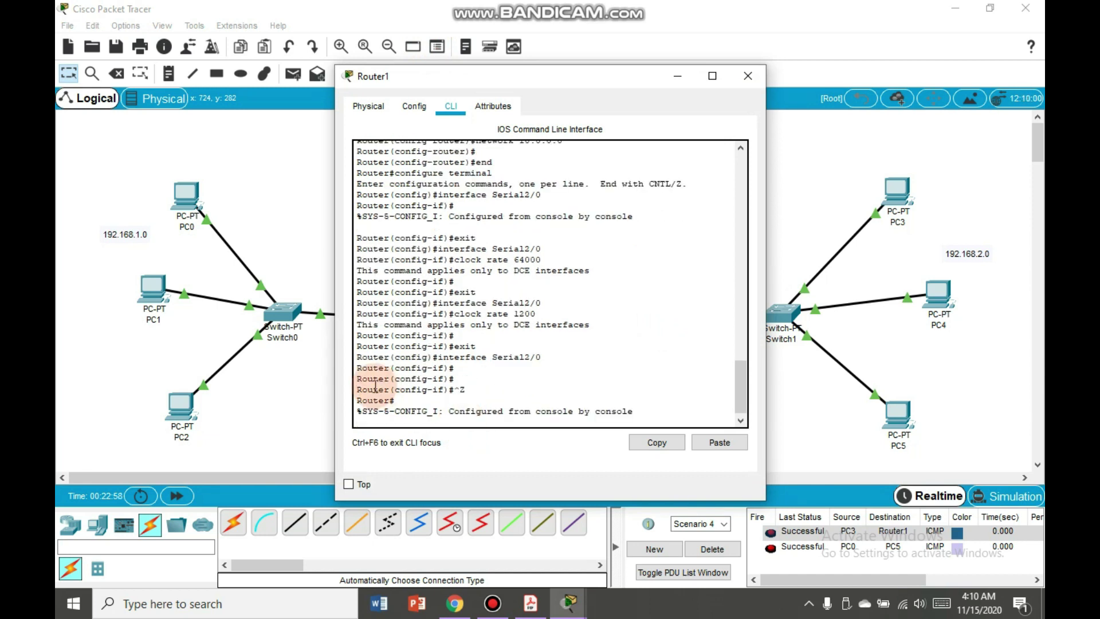
pyautogui.press('Return')
pyautogui.press('Return')
pyautogui.press('Return')
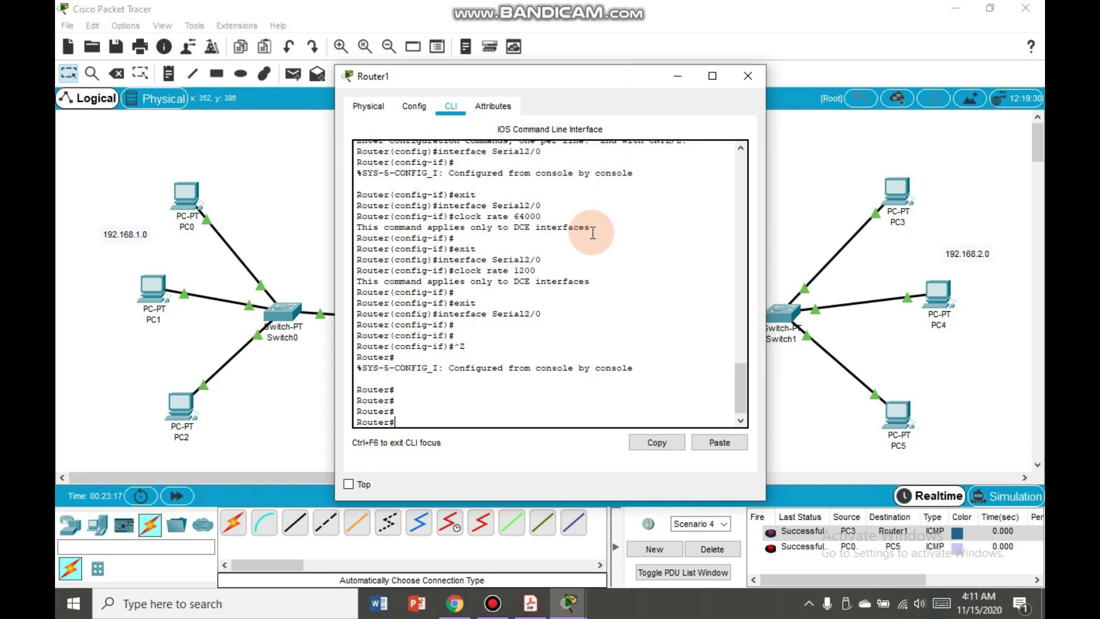
# Step: Run 'sh ip int s2/0' on Router1, showing Serial2/0 up at 10.12.1.2/8
pyautogui.write('sh ip int s2/0')
pyautogui.press('Return')
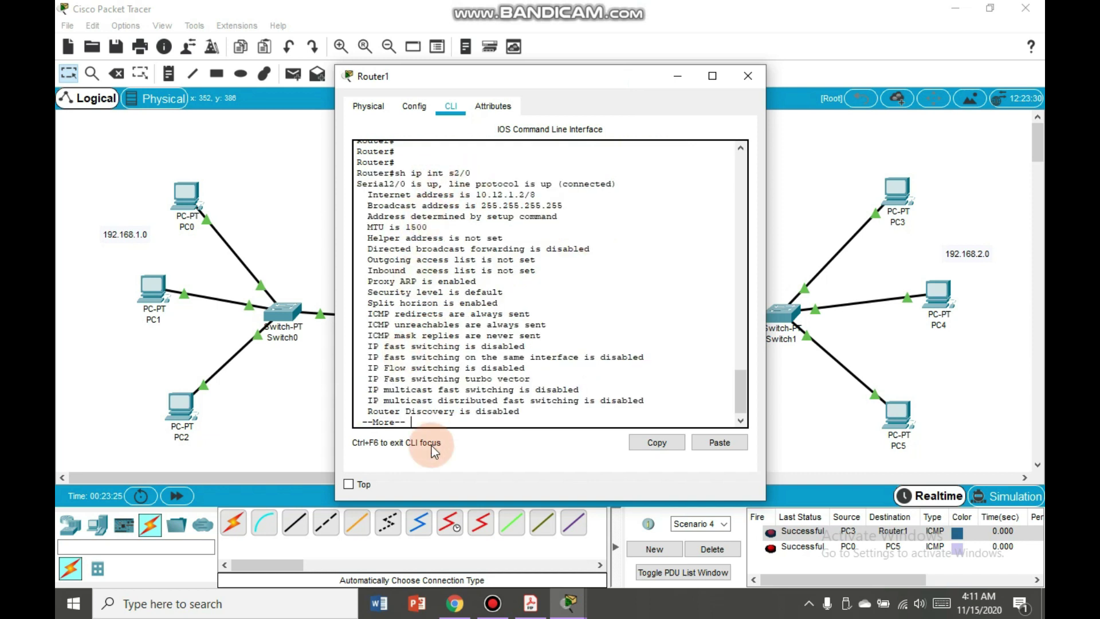
pyautogui.press('Return')
pyautogui.press('Return')
pyautogui.press('Return')
pyautogui.press('Return')
pyautogui.press('Return')
pyautogui.press('Return')
pyautogui.press('Return')
pyautogui.press('Return')
pyautogui.press('Return')
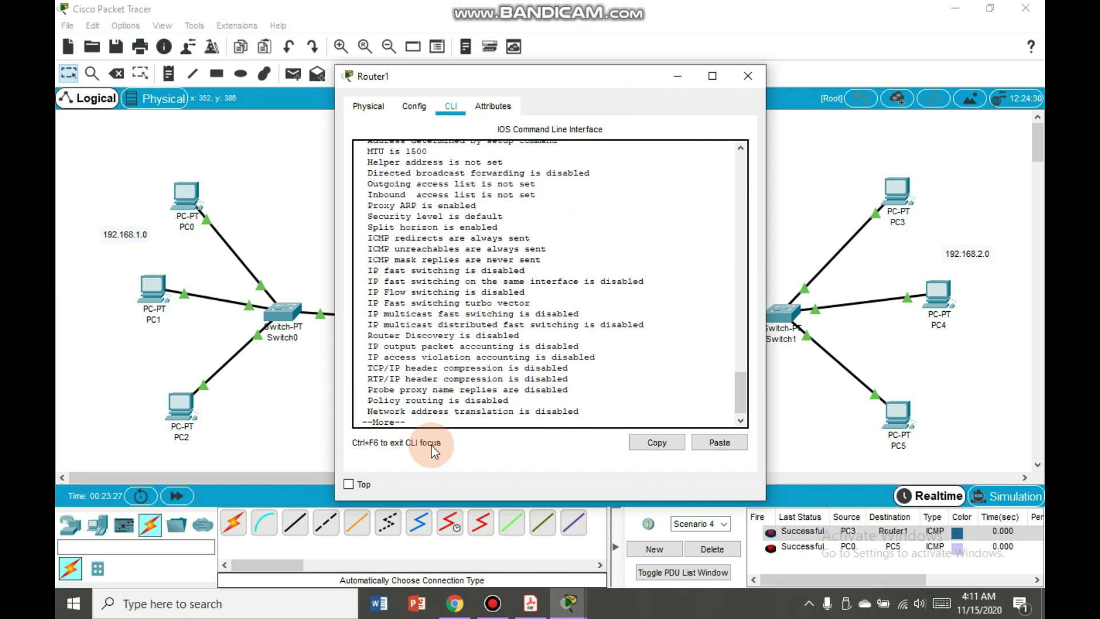
pyautogui.press('Return')
pyautogui.press('Return')
pyautogui.press('Return')
pyautogui.press('Return')
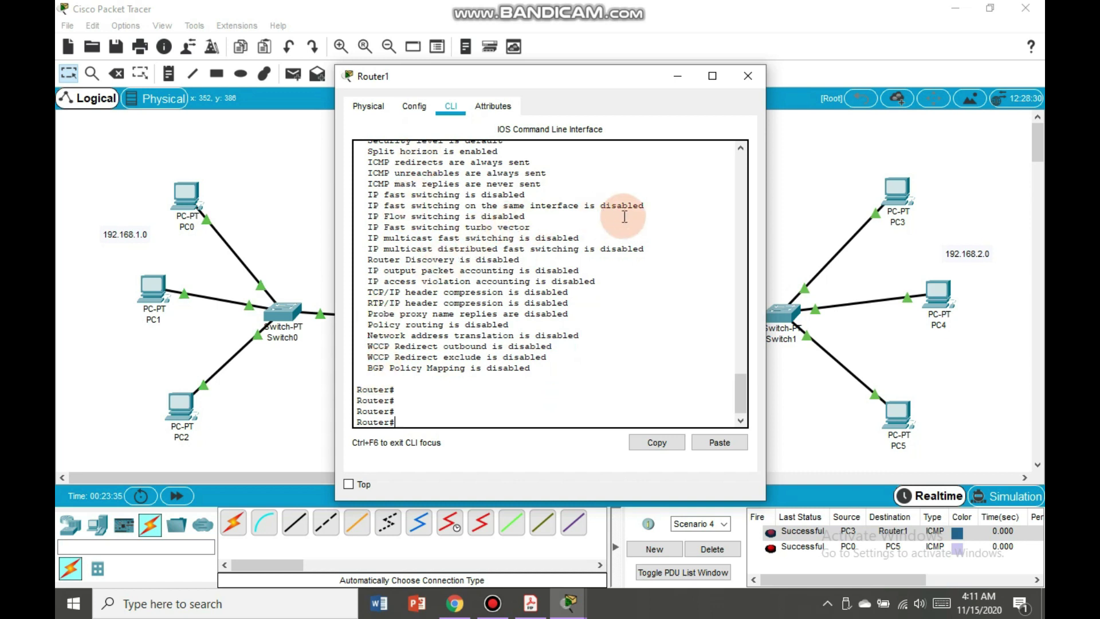
# Step: Run 'sh ip int brief' on Router1: Fa0/0 192.168.2.1 and Se2/0 10.12.1.2 up
pyautogui.write('sh ip int bri')
pyautogui.write('ef')
pyautogui.press('Return')
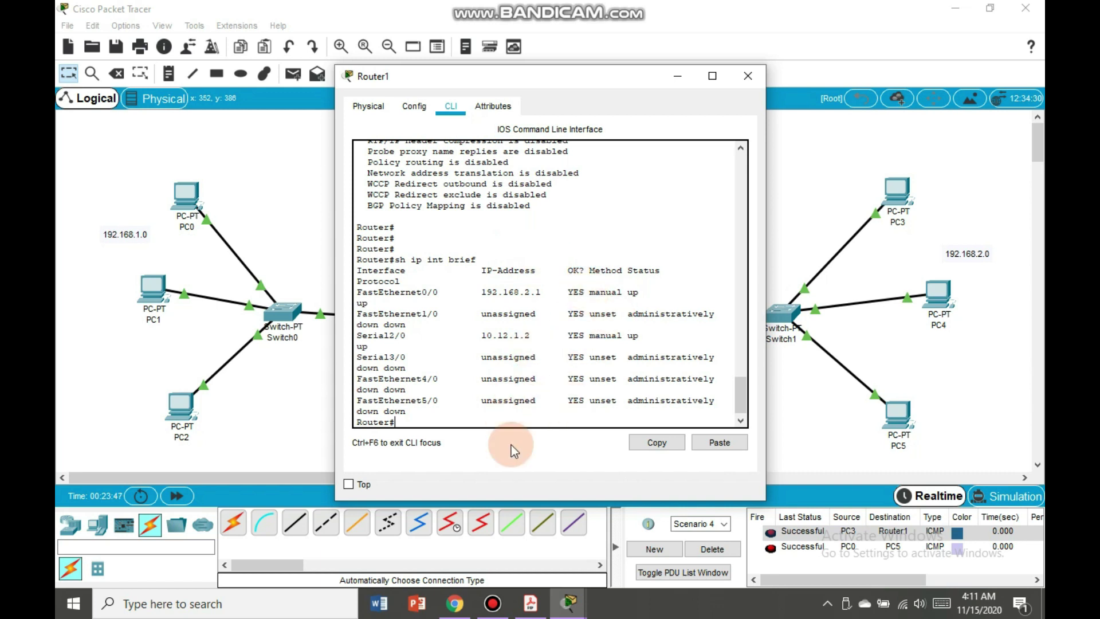
pyautogui.press('Return')
pyautogui.press('Return')
pyautogui.press('Return')
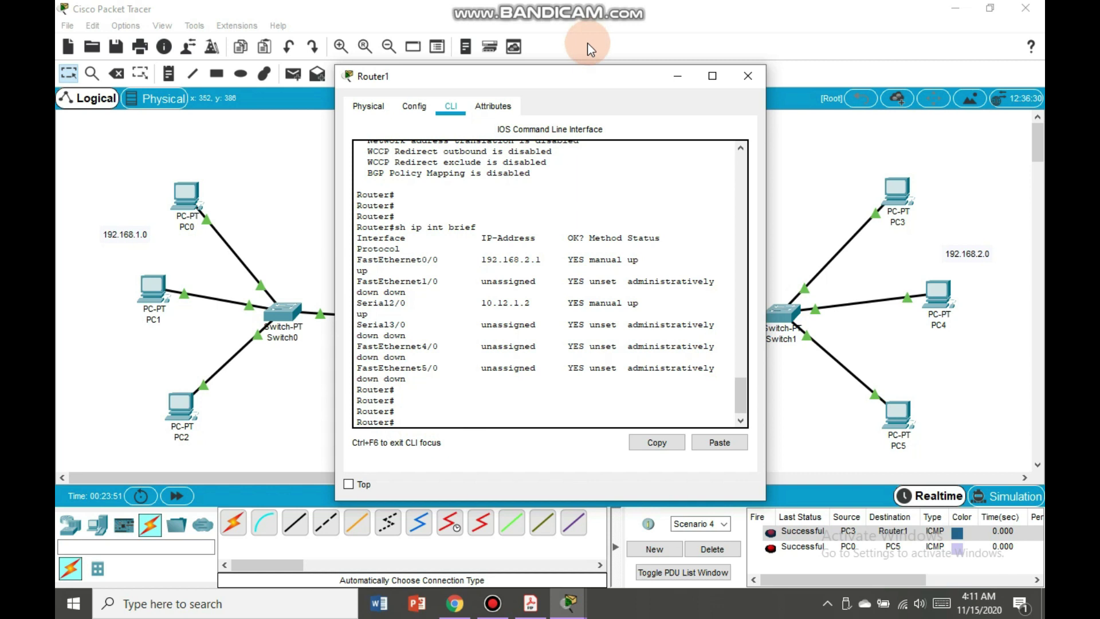
pyautogui.moveTo(565, 86); pyautogui.dragTo(343, 86)
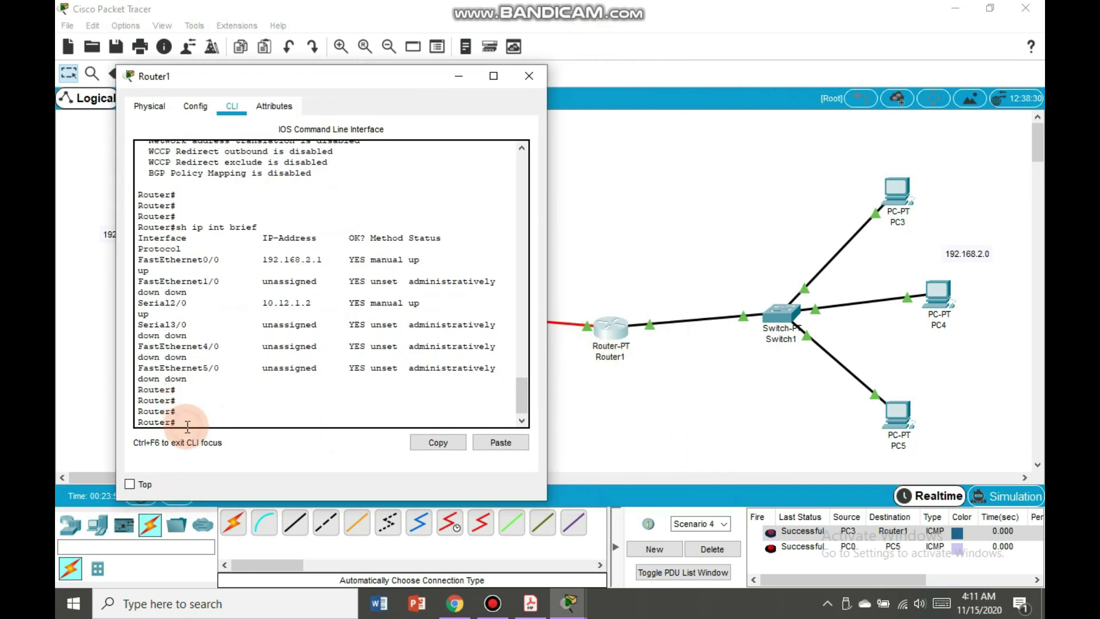
# Step: Run 'sh int serial 2/0' on Router1 and confirm the Encapsulation HDLC line
pyautogui.write('sh')
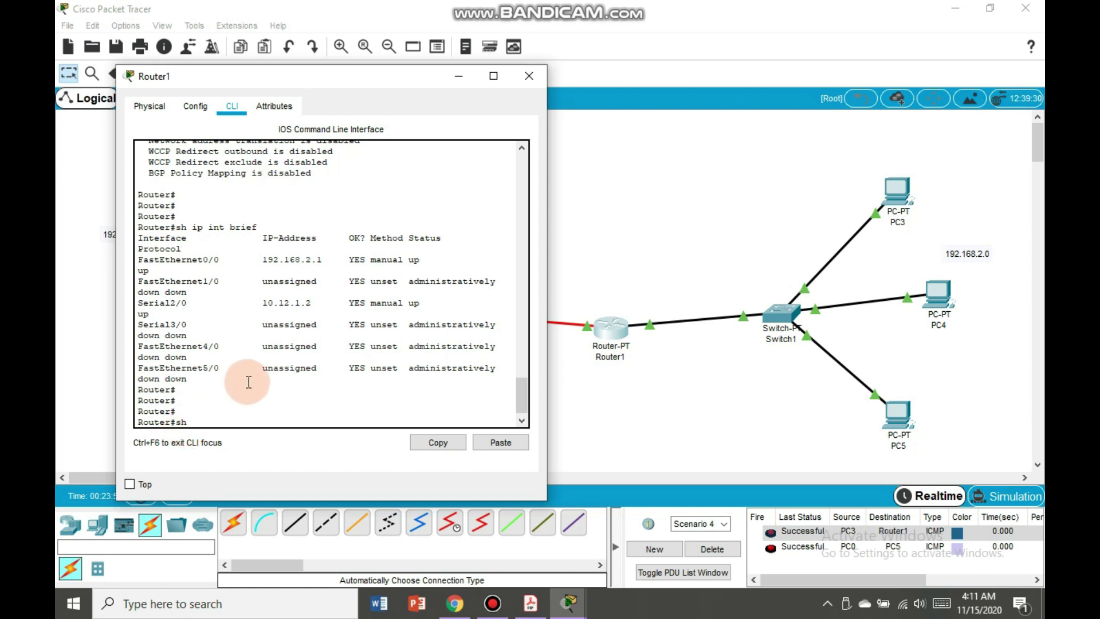
pyautogui.write(' int serial 2/0')
pyautogui.press('Return')
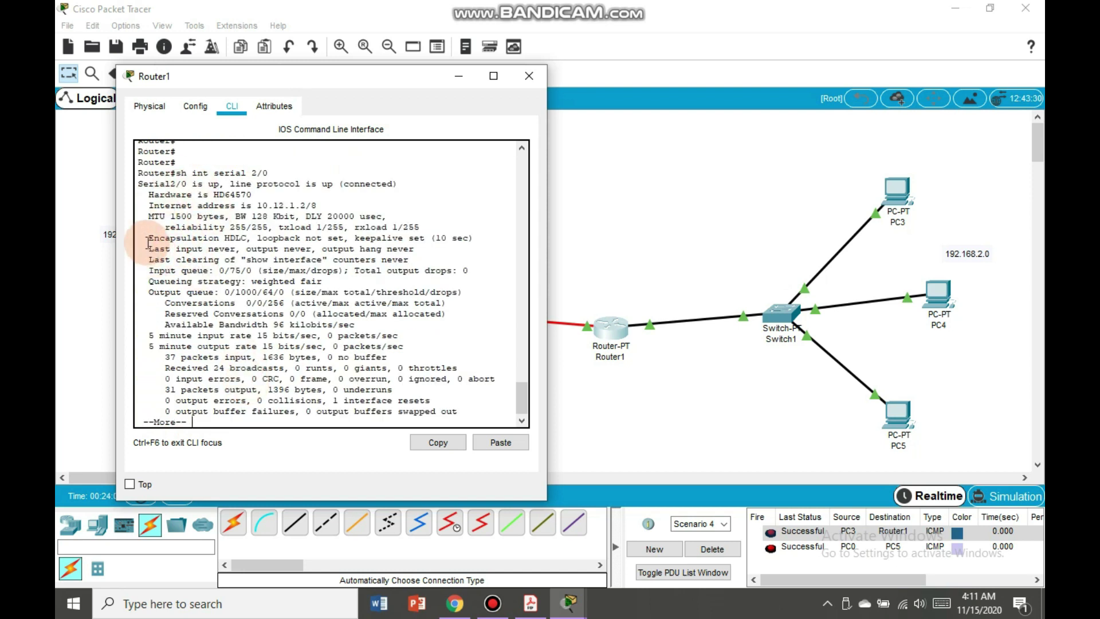
pyautogui.moveTo(349, 73); pyautogui.dragTo(541, 40)
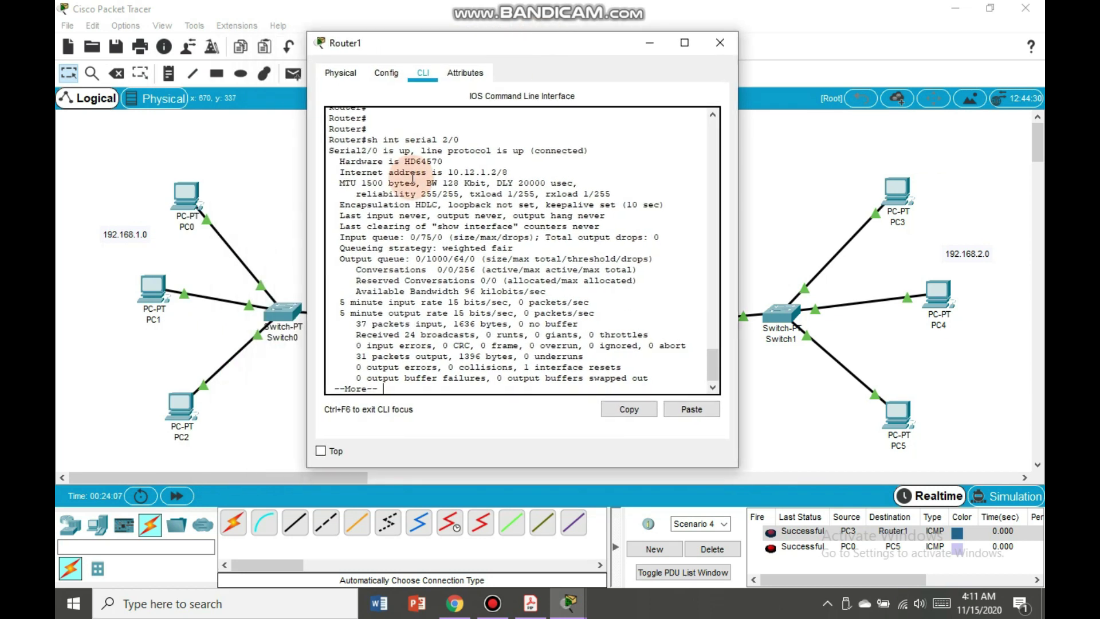
pyautogui.moveTo(335, 205); pyautogui.dragTo(439, 206)
pyautogui.click(406, 385)
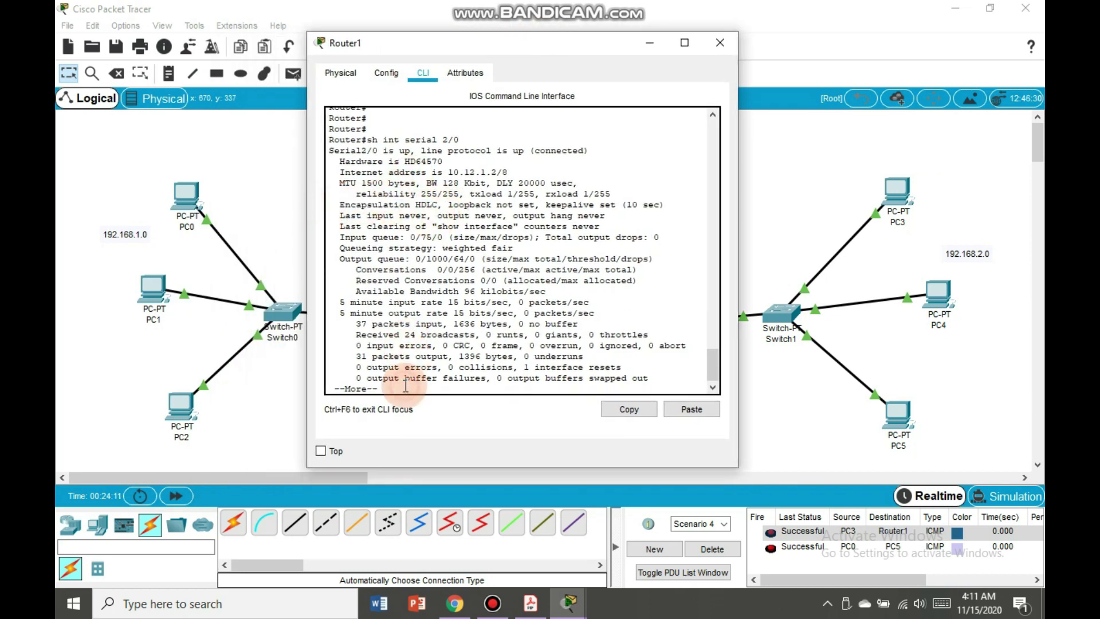
pyautogui.press('space')
pyautogui.press('Return')
pyautogui.press('Return')
pyautogui.press('Return')
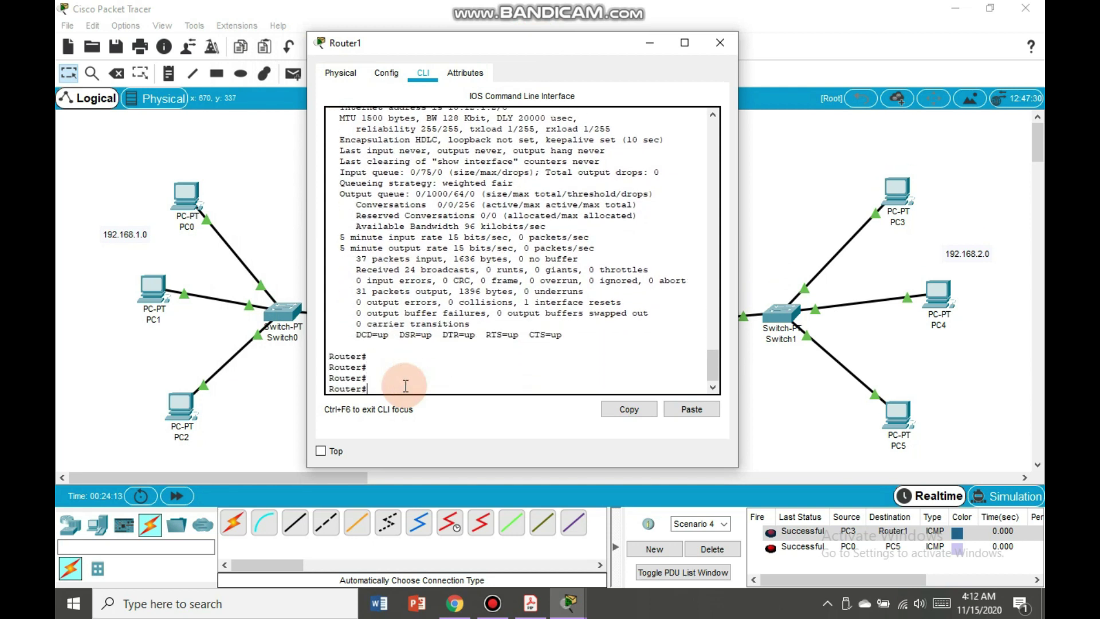
pyautogui.write('conf t')
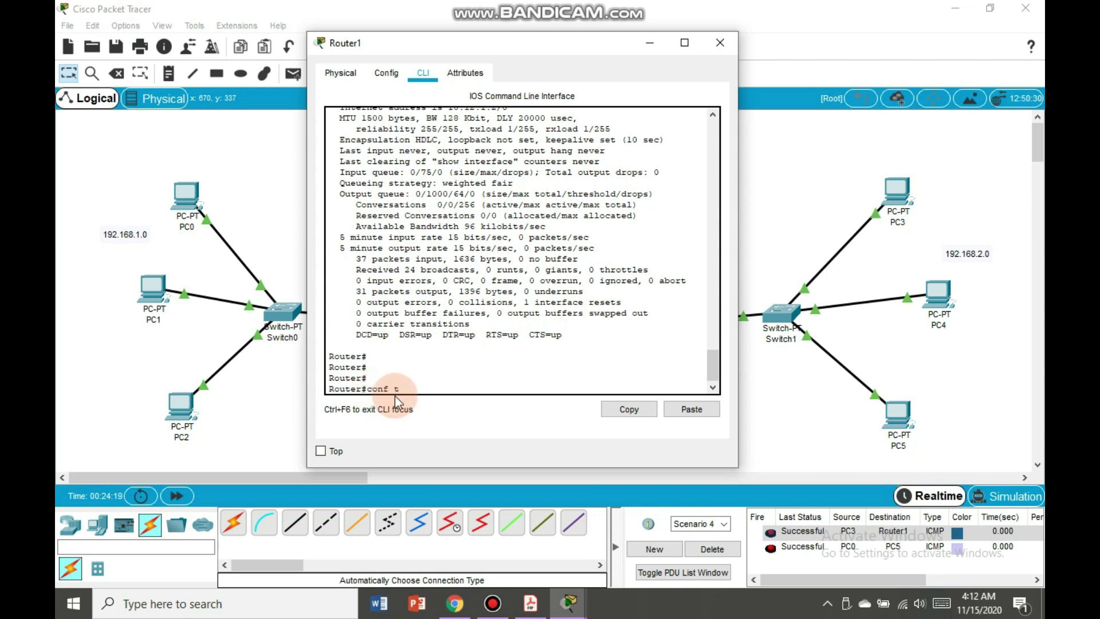
# Step: Apply 'encapsulation hdlc' to Router1's Serial2/0 via conf t and int se2/0
pyautogui.press('Return')
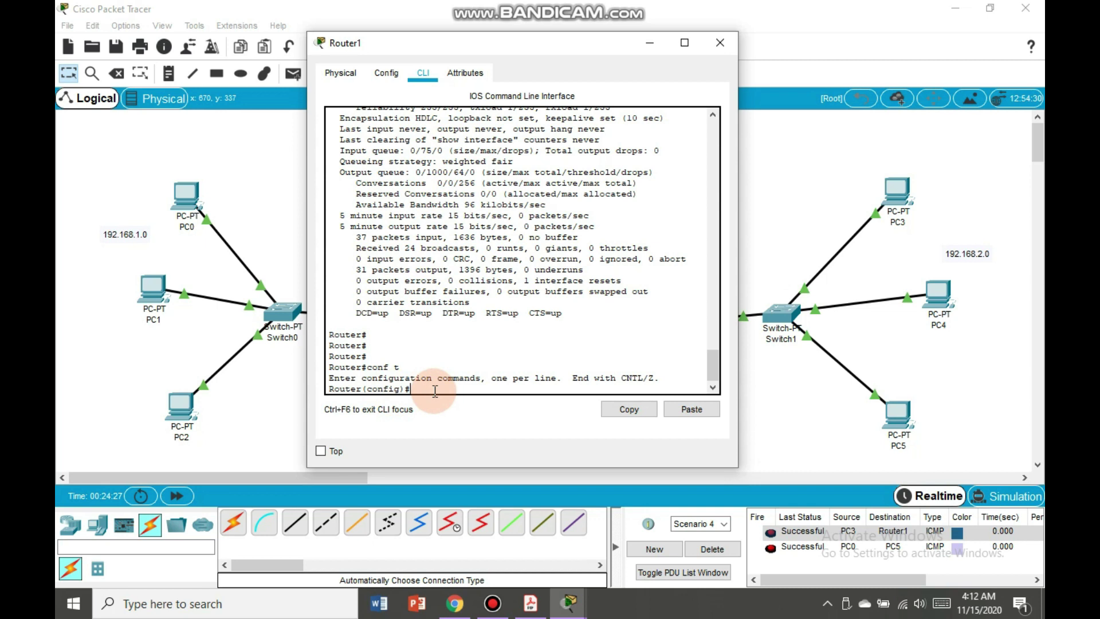
pyautogui.write('int')
pyautogui.write(' se')
pyautogui.write('2')
pyautogui.write('/0')
pyautogui.press('Return')
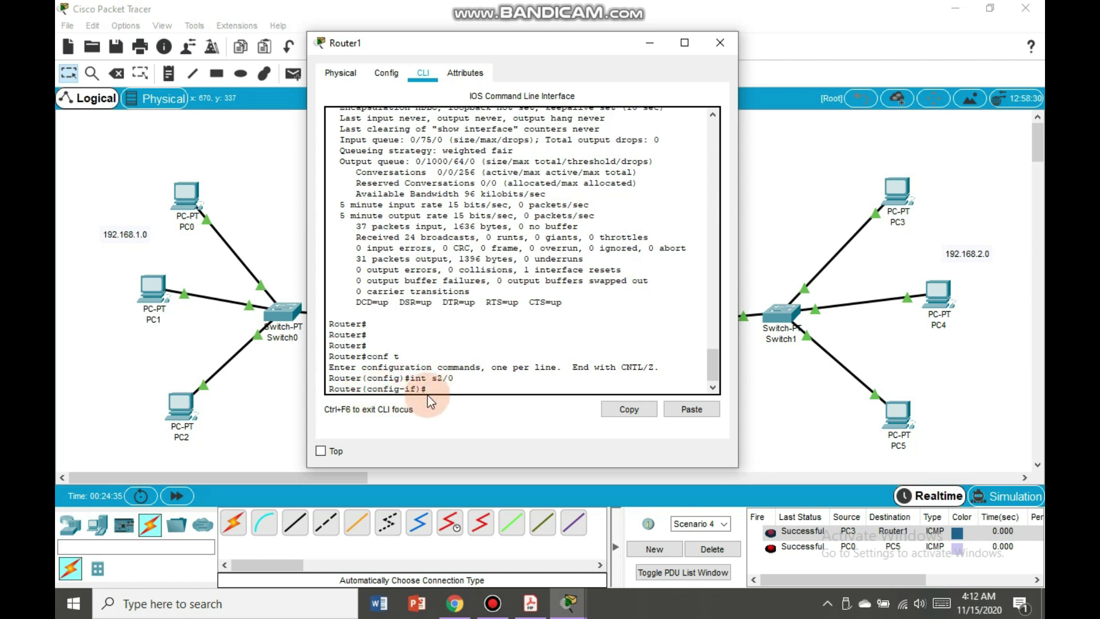
pyautogui.write('en')
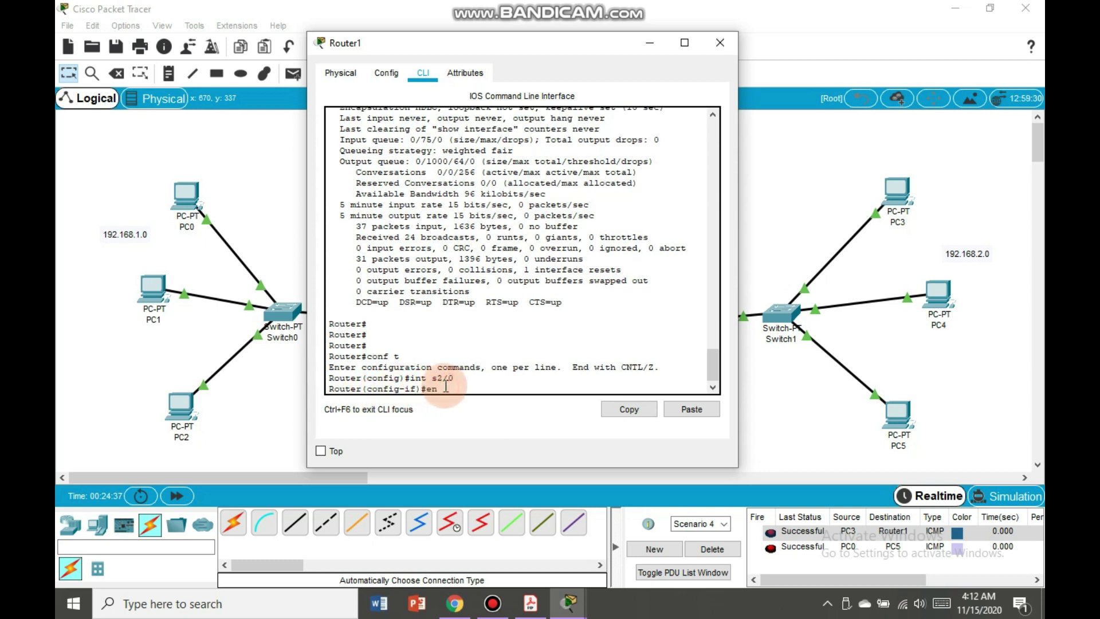
pyautogui.write('capsulation hdlc')
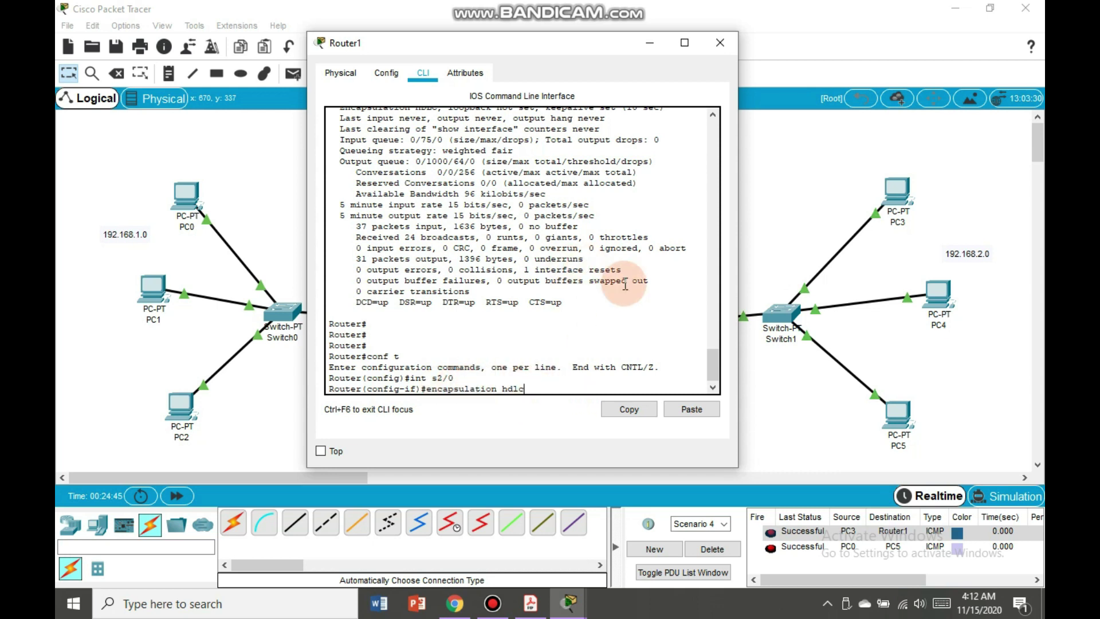
pyautogui.click(713, 116)
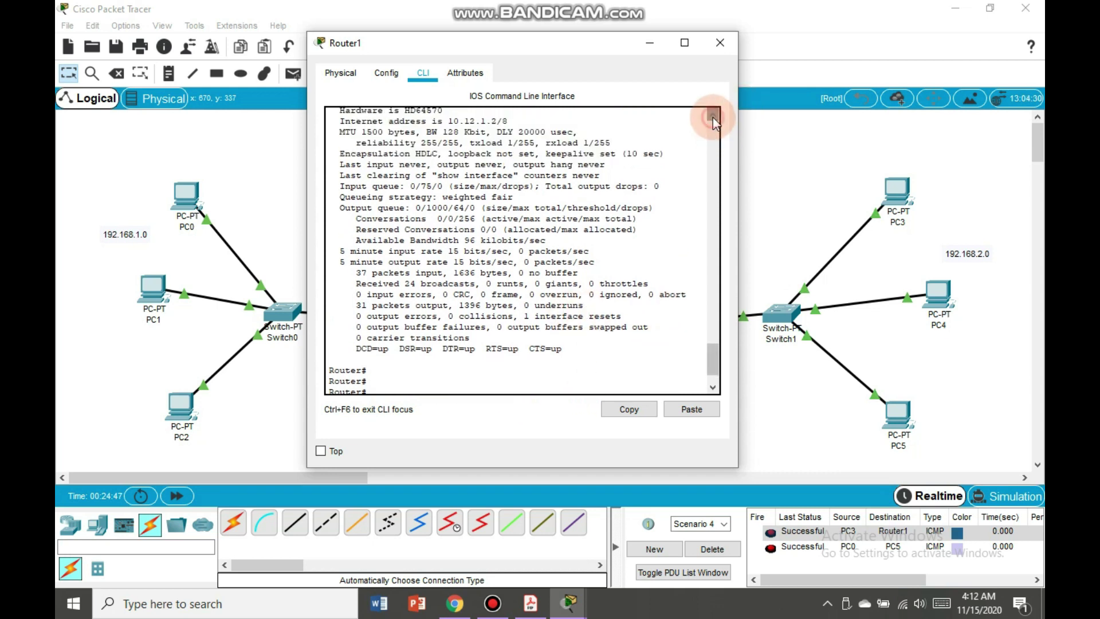
pyautogui.click(720, 44)
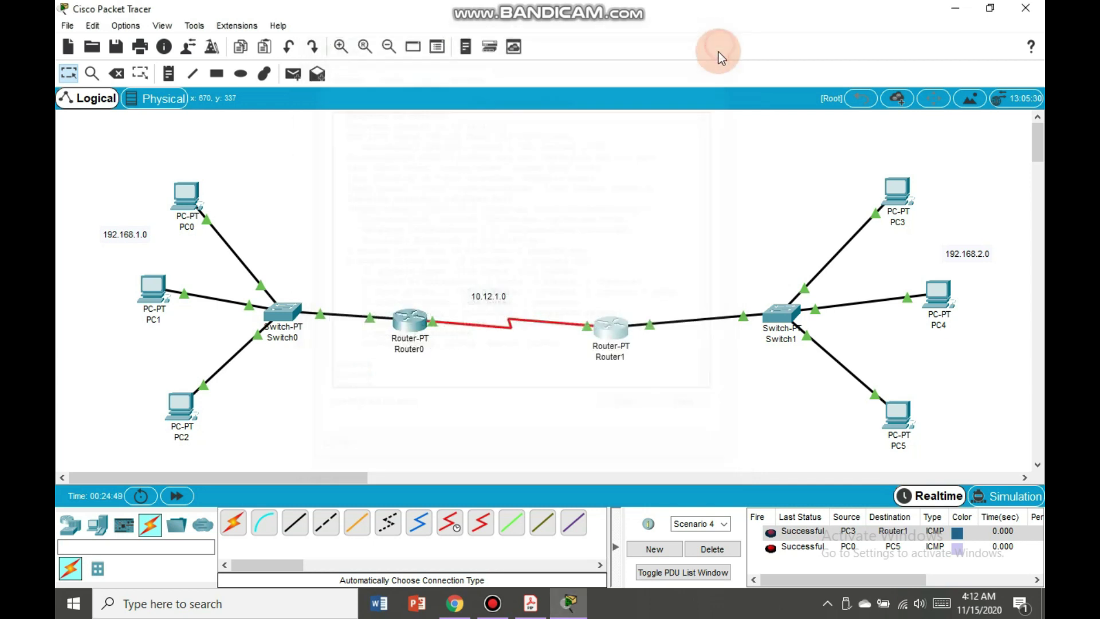